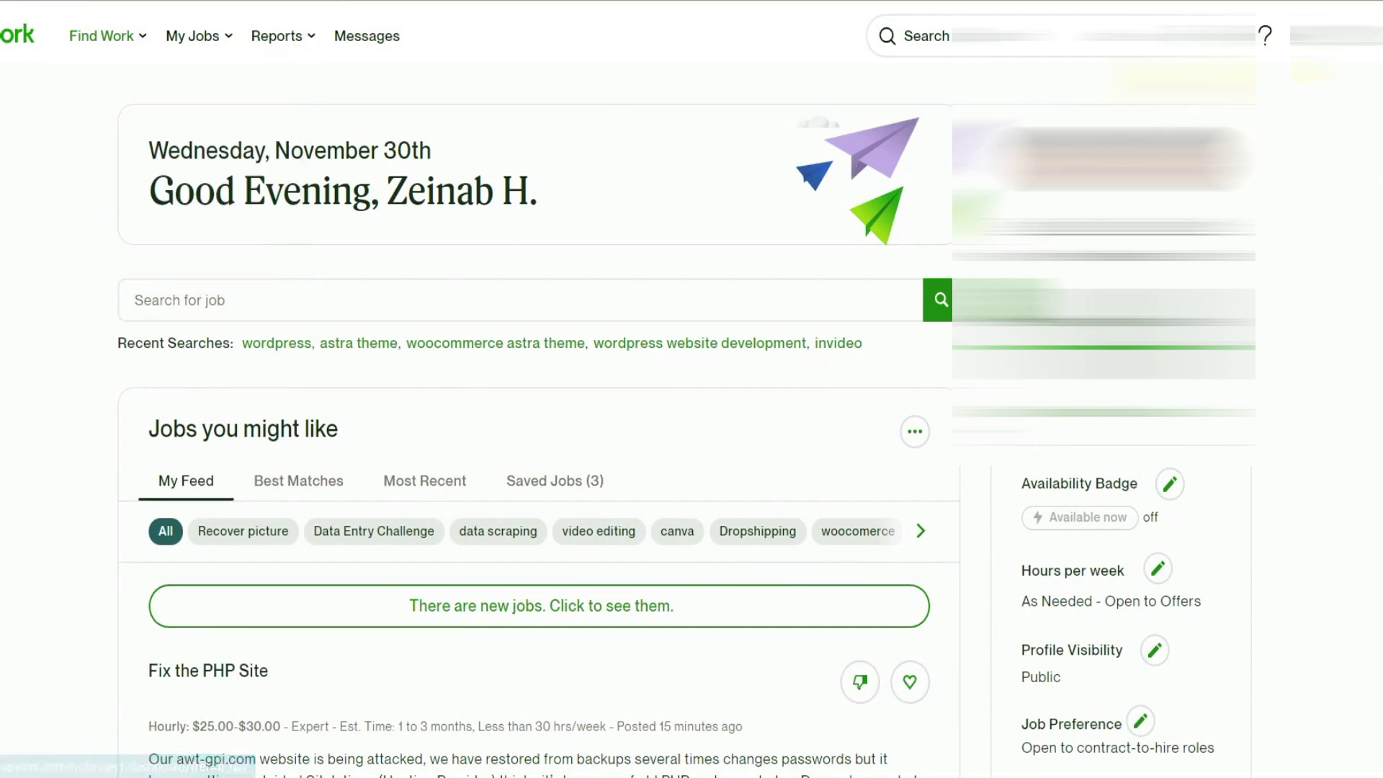
Open My Project Dashboard from the Upwork home page
left_click(1225, 36)
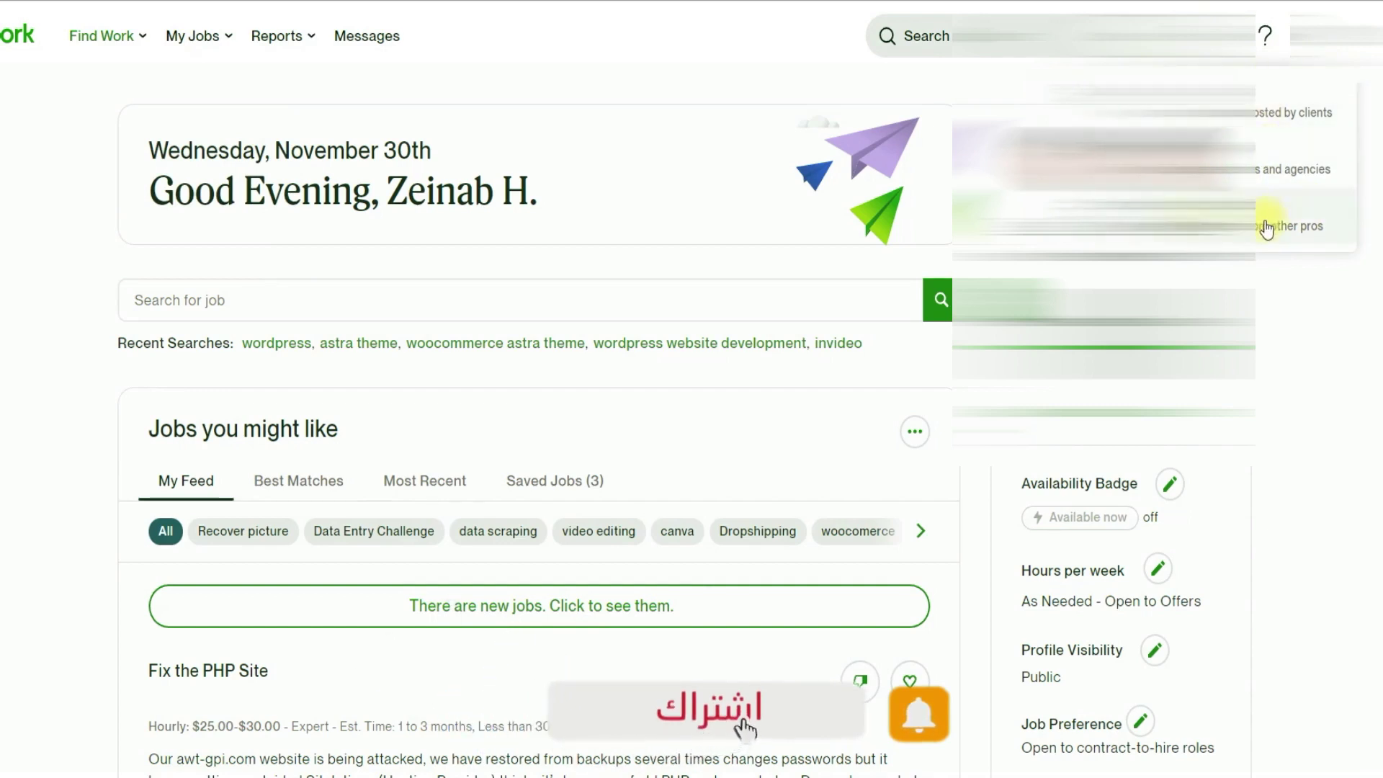
mouse_move(91, 50)
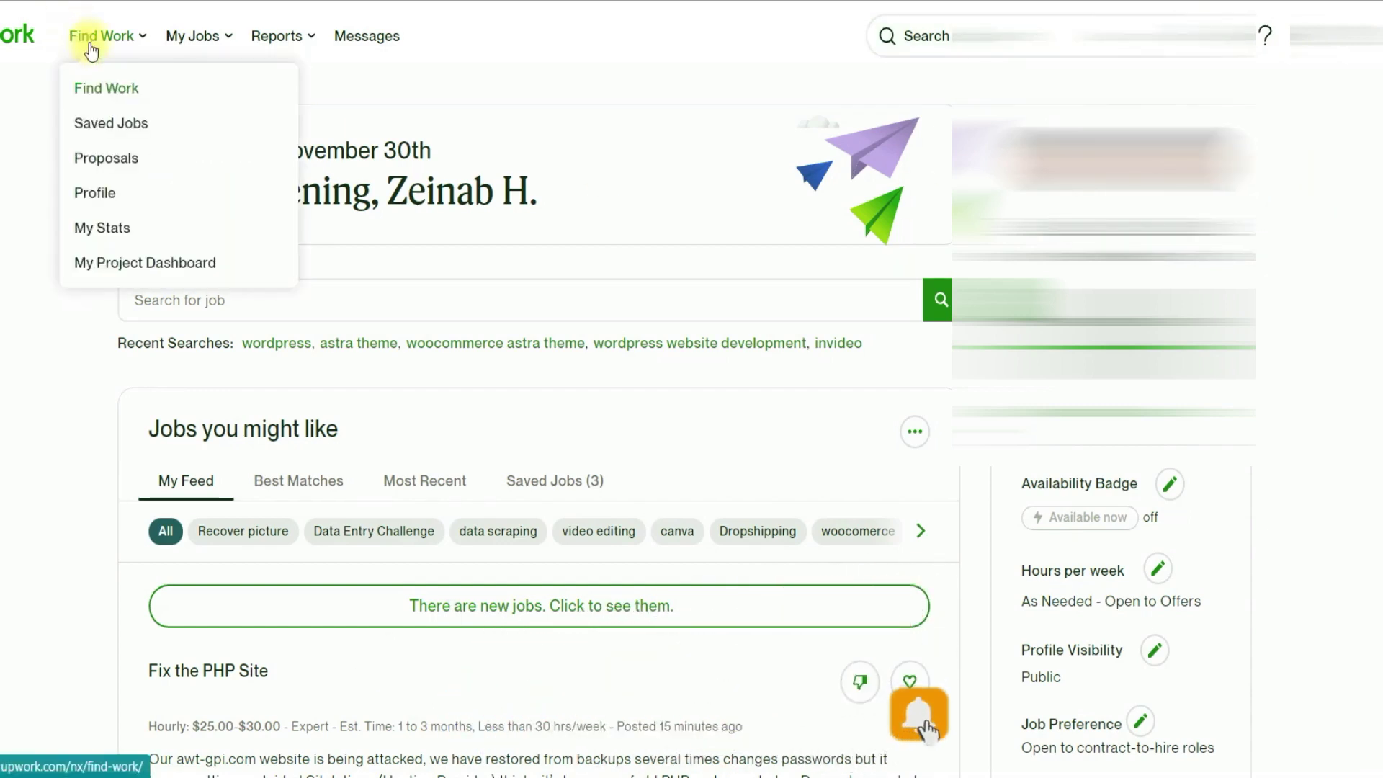
left_click(112, 265)
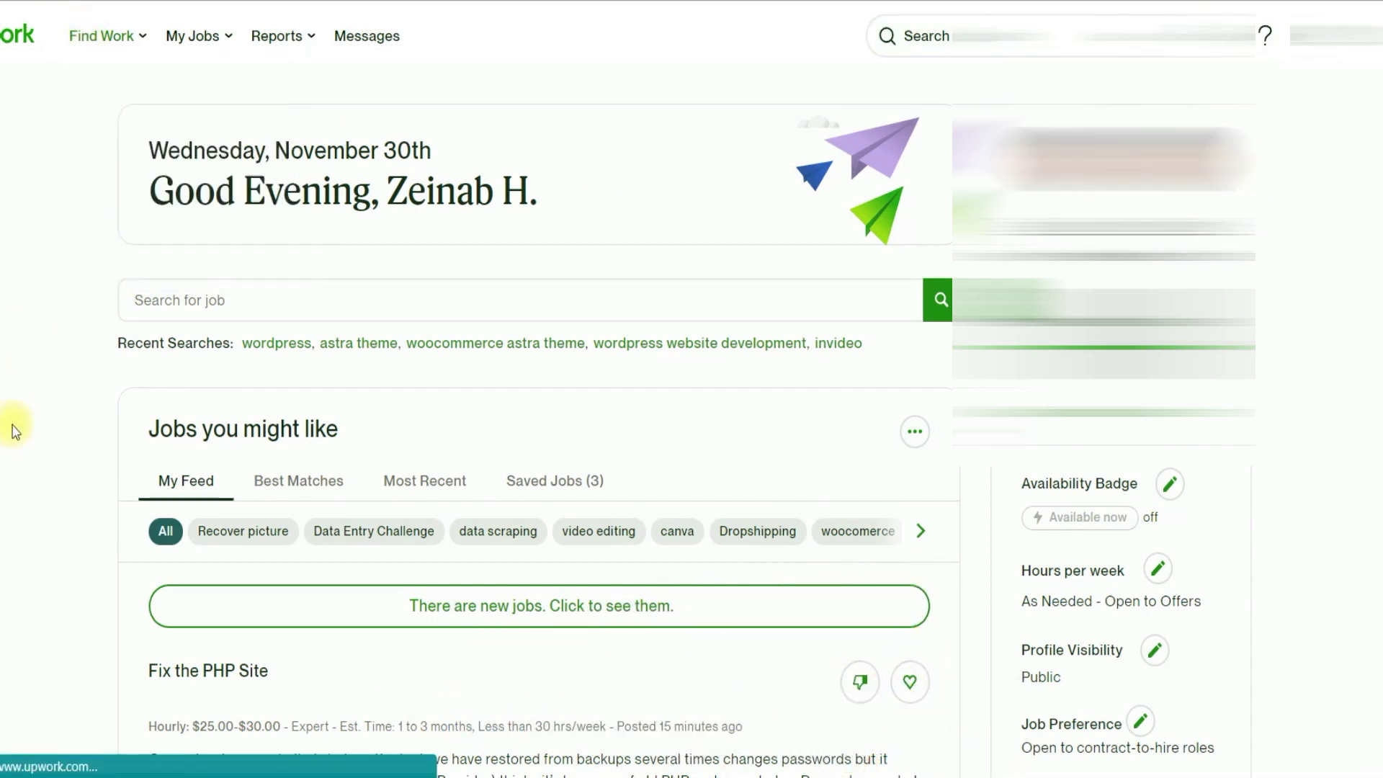
Read the Create, Review and Sell stages that explain how to get started with a catalog project
scroll(38, 416, "down", 10)
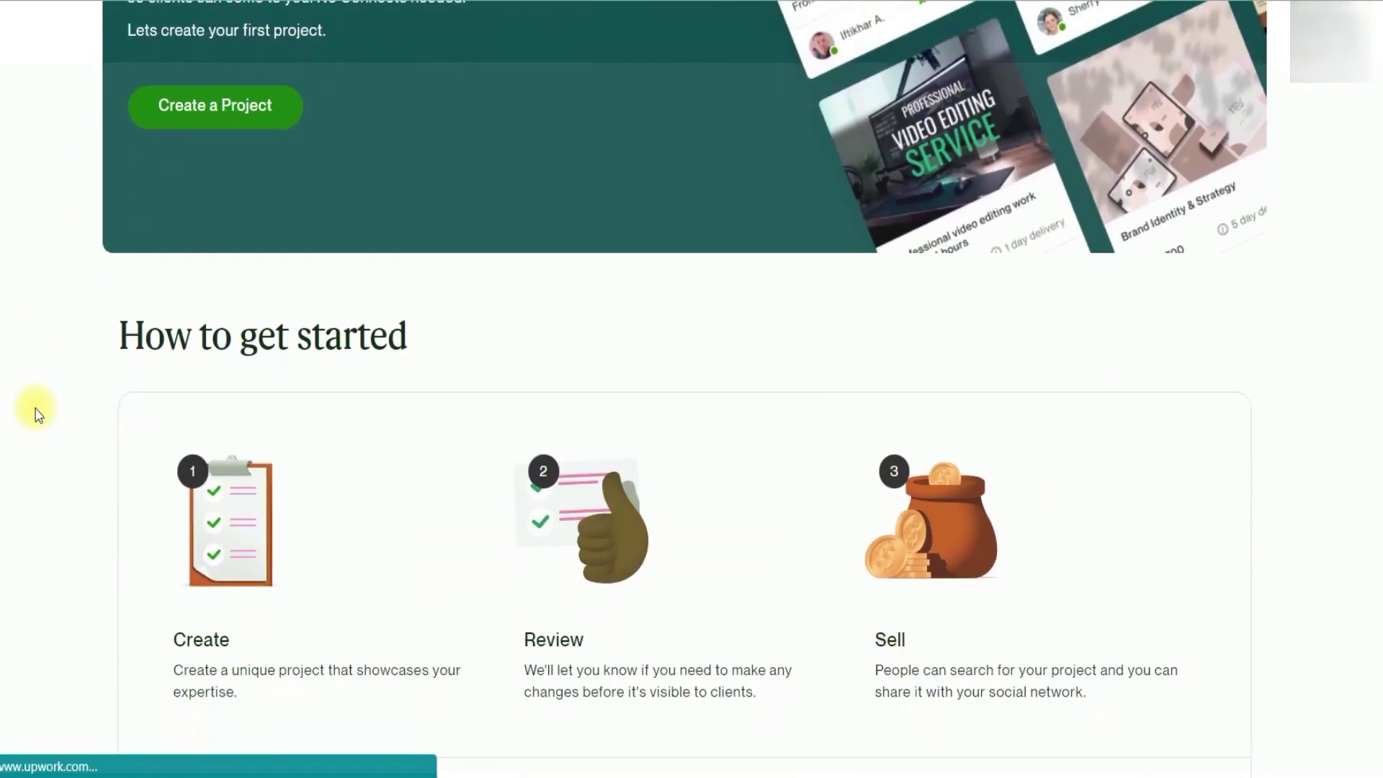
left_click_drag(164, 302, 525, 304)
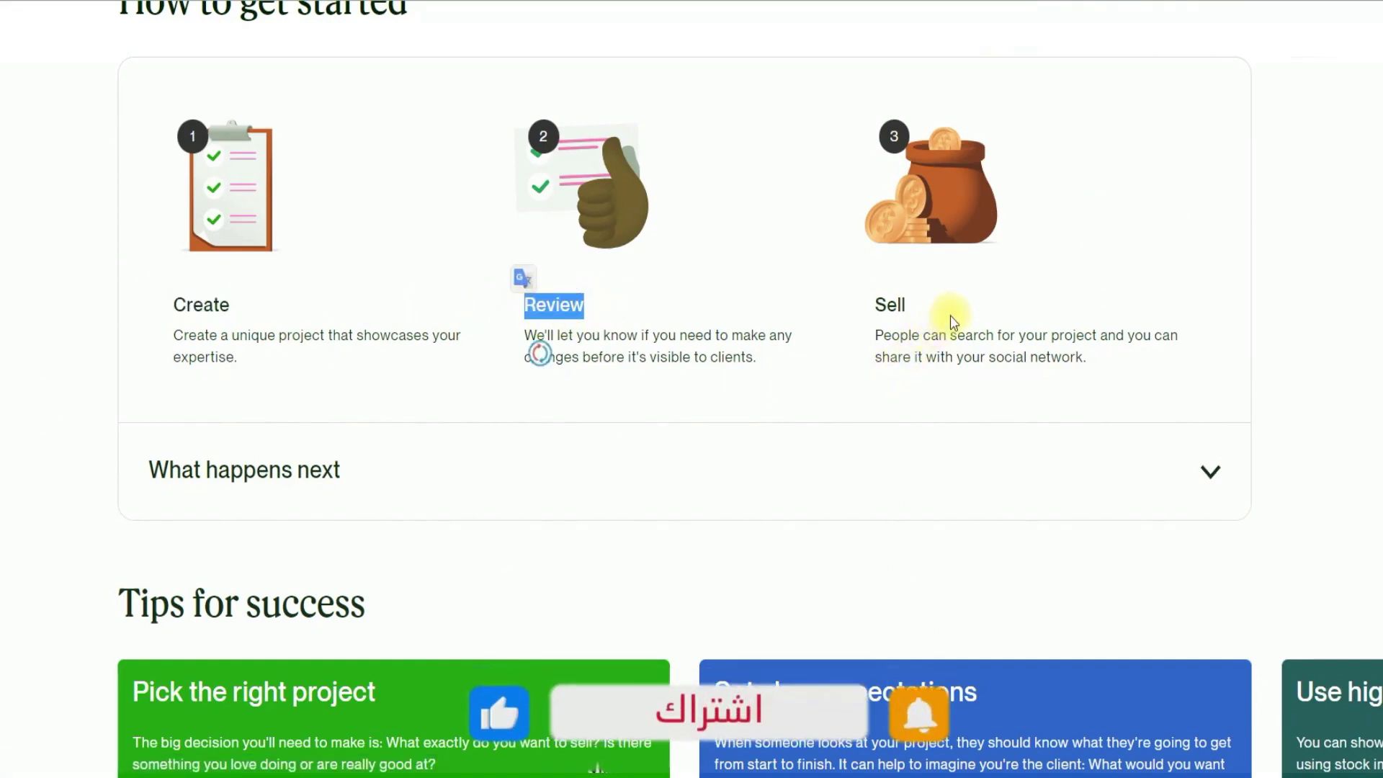
left_click_drag(907, 305, 854, 322)
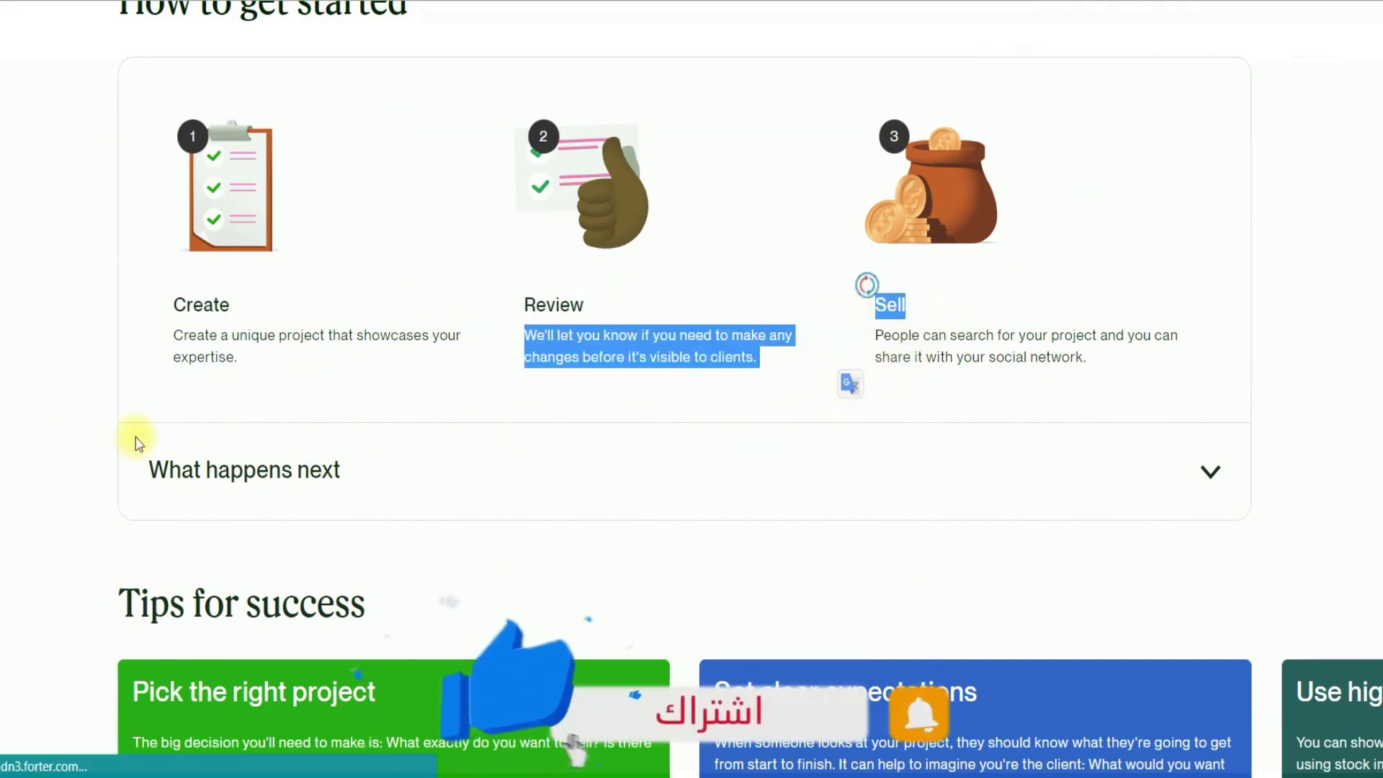
left_click(12, 417)
scroll(12, 420, "down", 3)
scroll(19, 440, "up", 6)
scroll(19, 440, "up", 5)
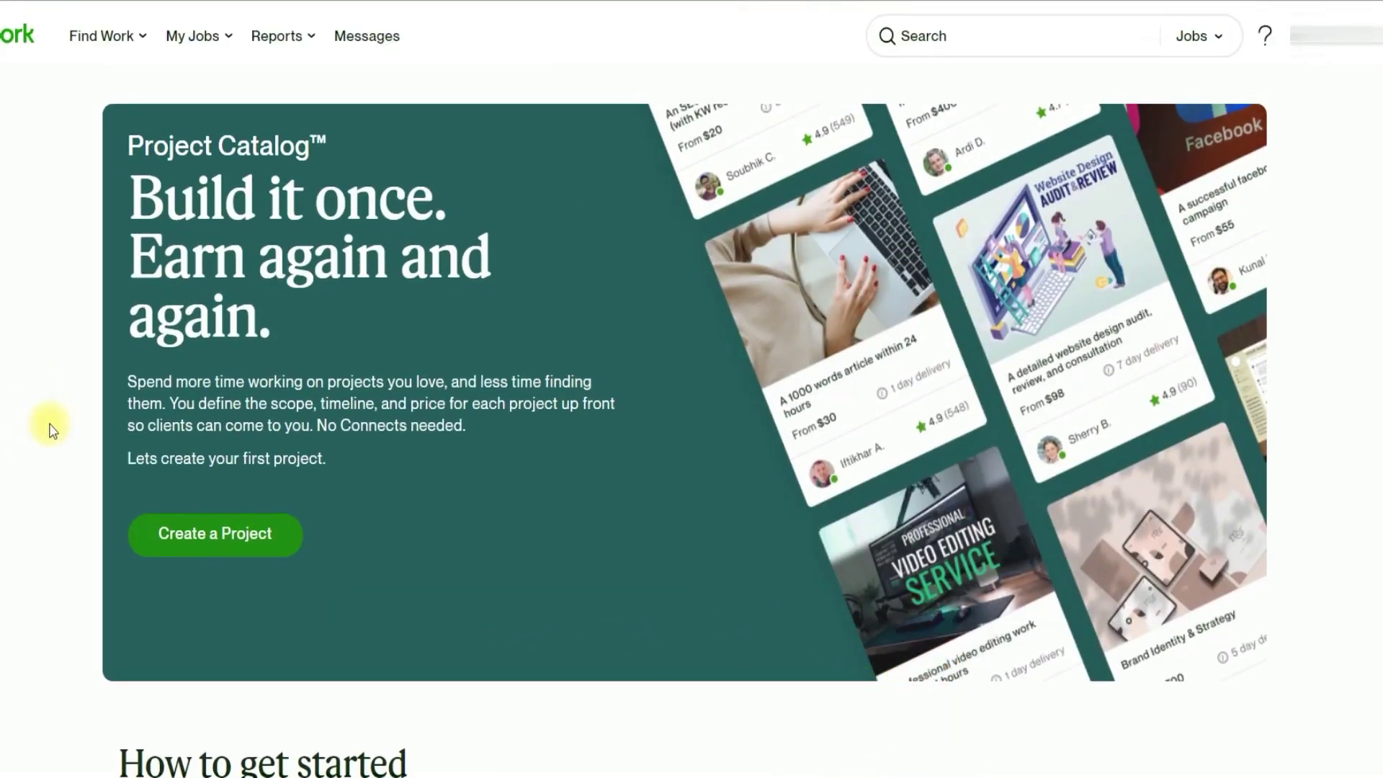
Start creating a new project and look over the title, category, attributes and search tags sections of its overview form
left_click(175, 564)
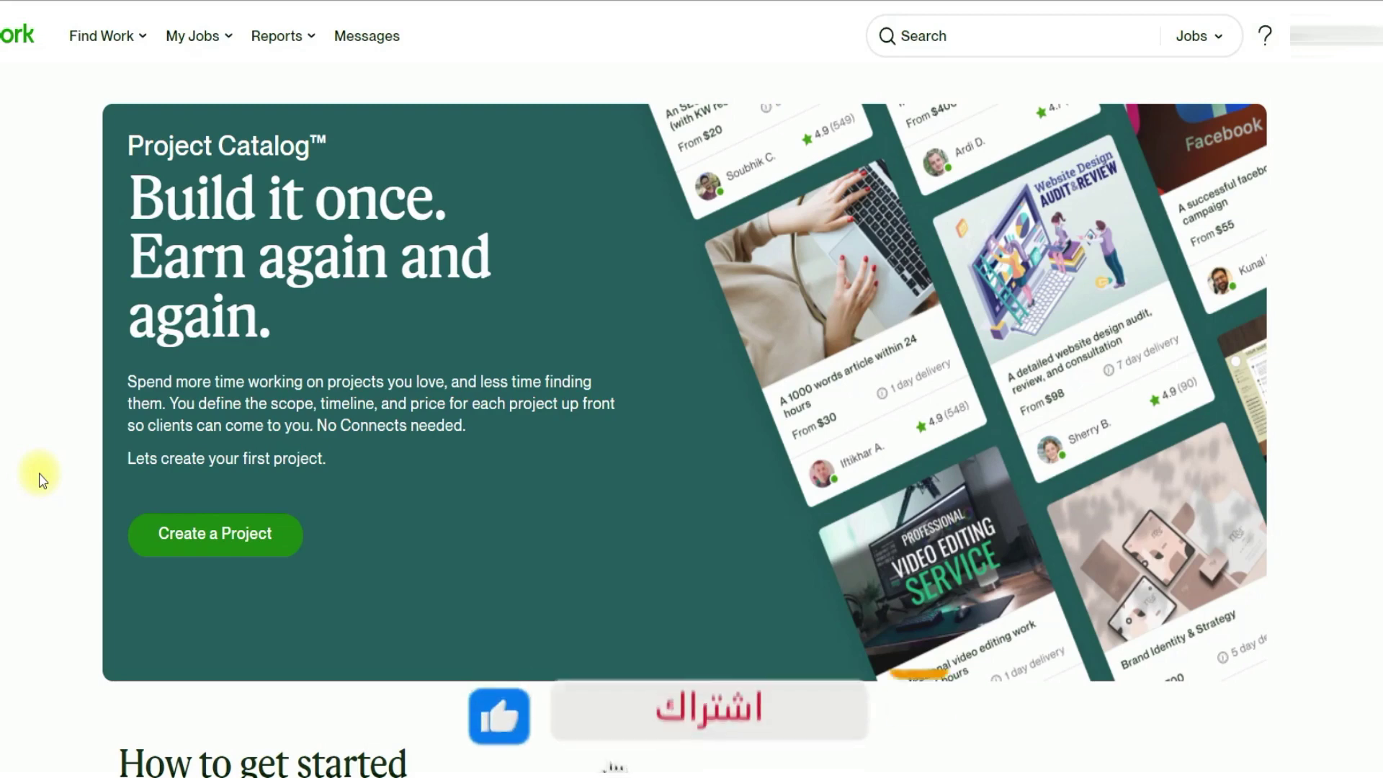
left_click(201, 563)
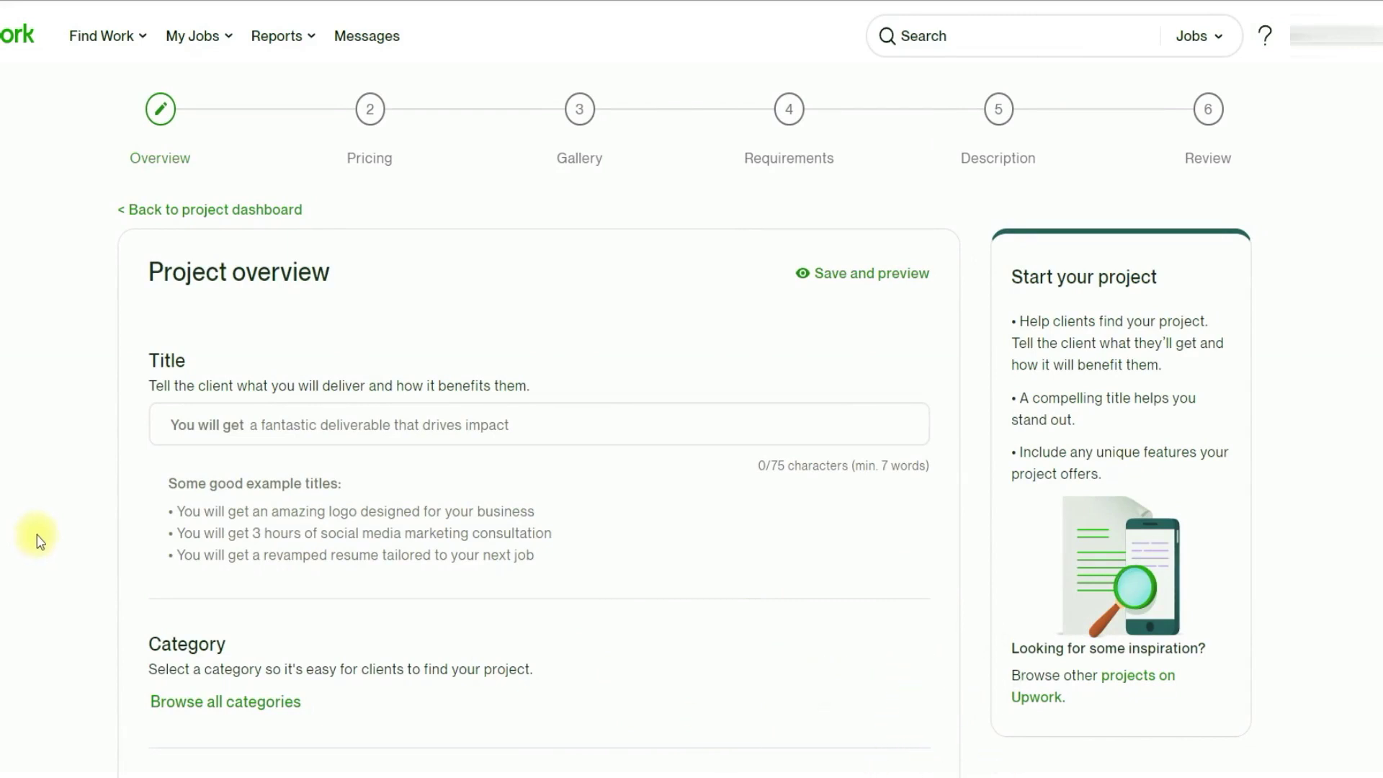
scroll(28, 468, "down", 3)
scroll(240, 241, "up", 3)
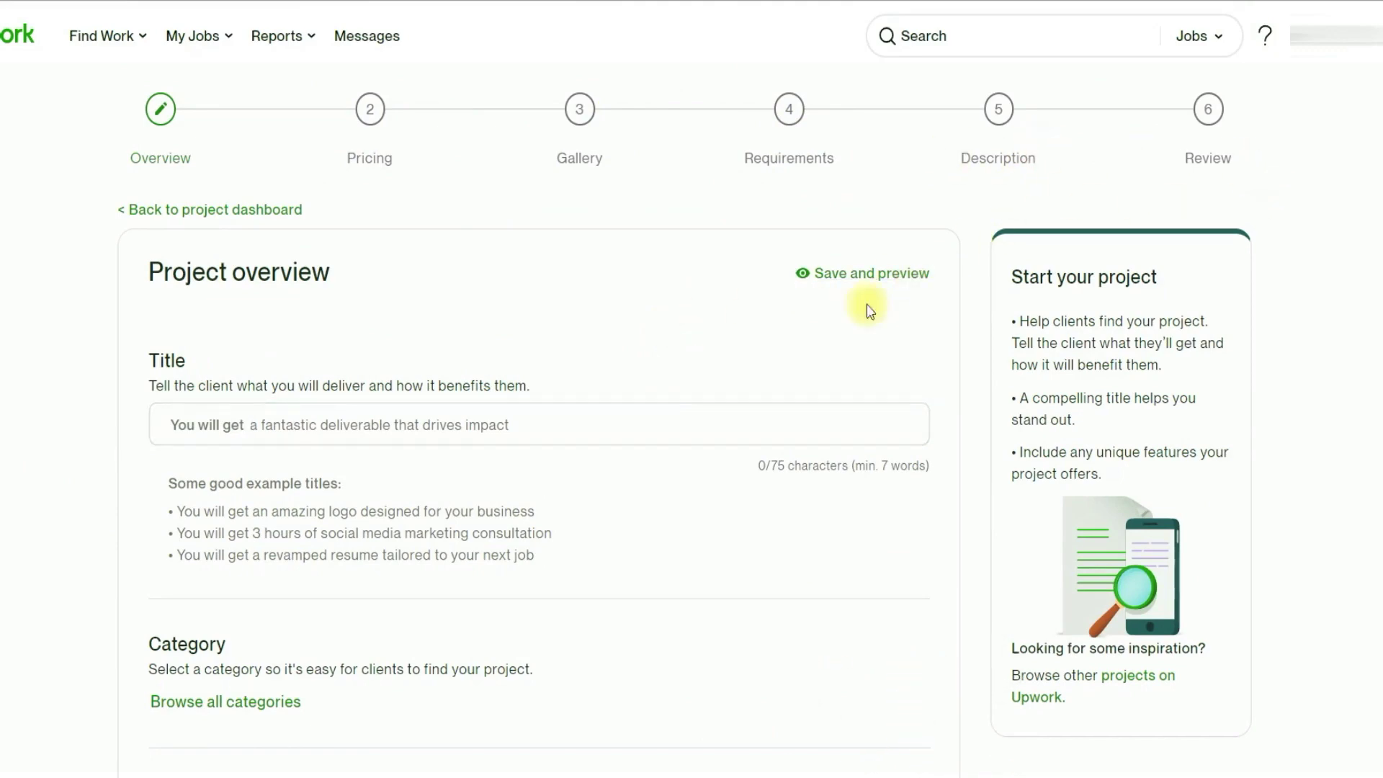
scroll(111, 525, "down", 7)
scroll(111, 525, "up", 4)
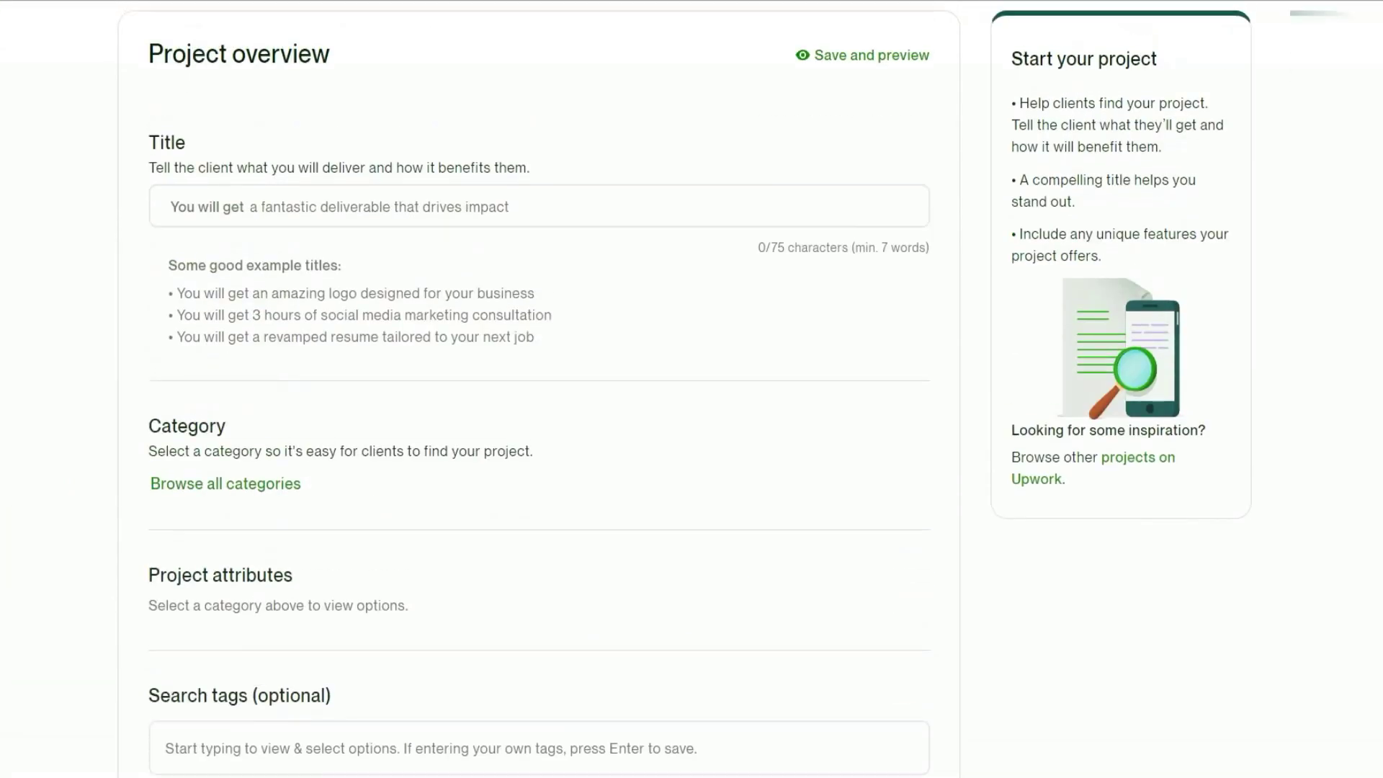
scroll(111, 525, "down", 2)
scroll(111, 525, "up", 4)
Compare the fixed opening words of the project title with the wording of the WordPress gig title on Fiverr
left_click(189, 314)
left_click(139, 318)
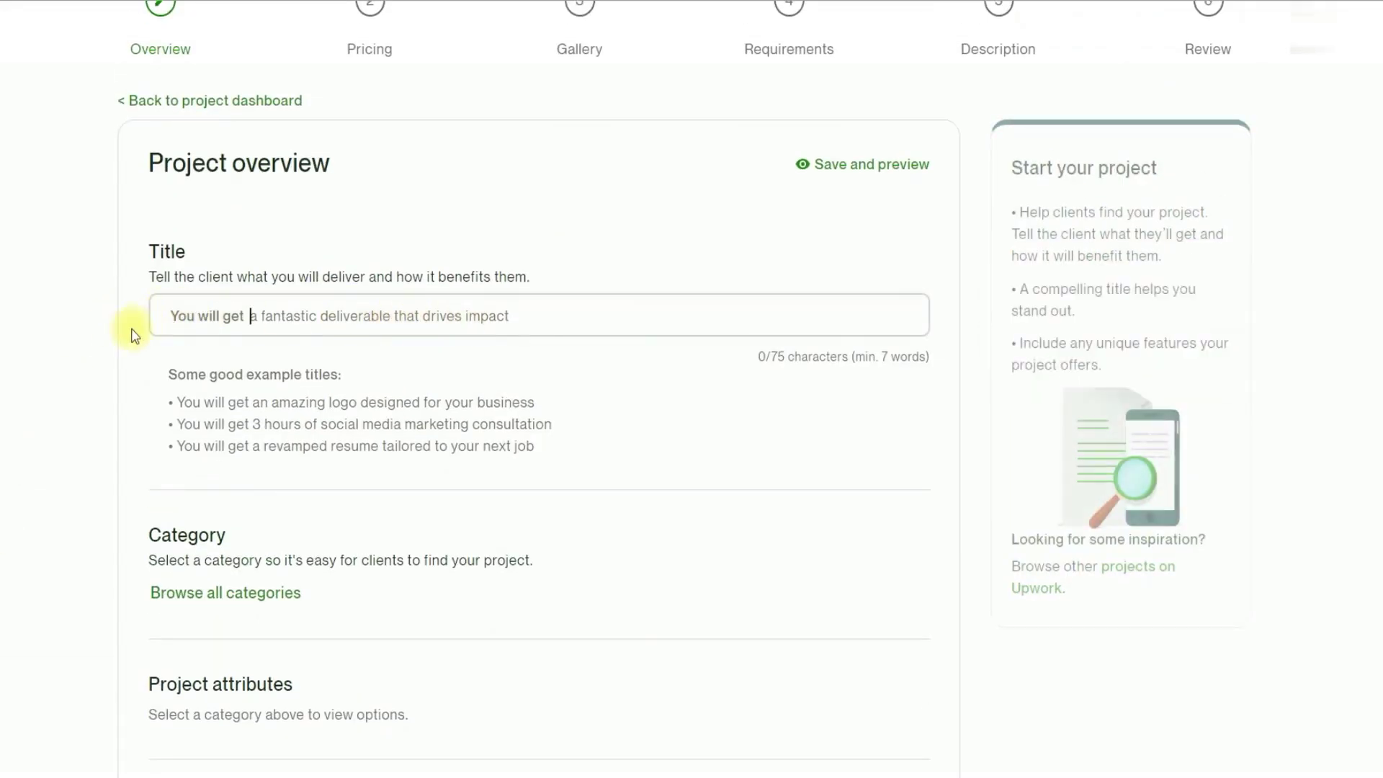
left_click(172, 324)
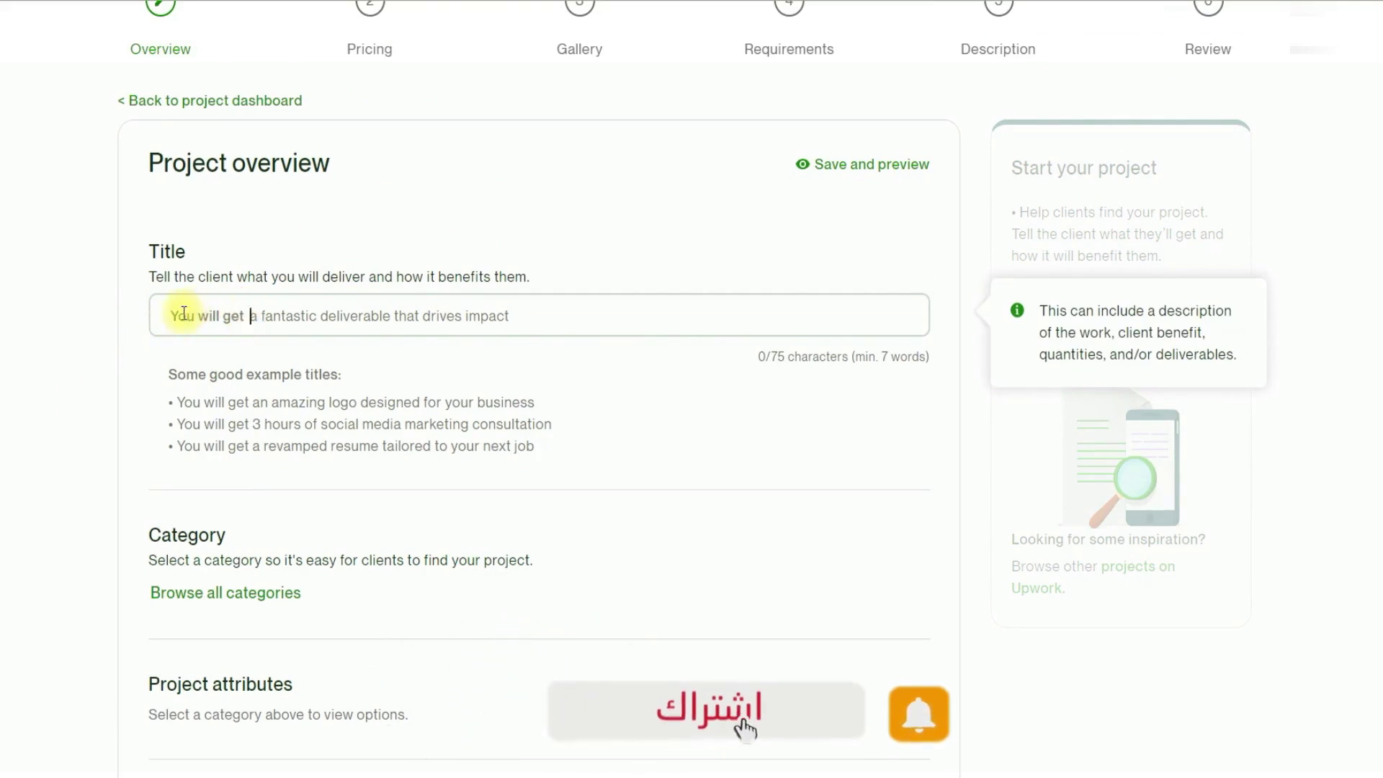
right_click(854, 18)
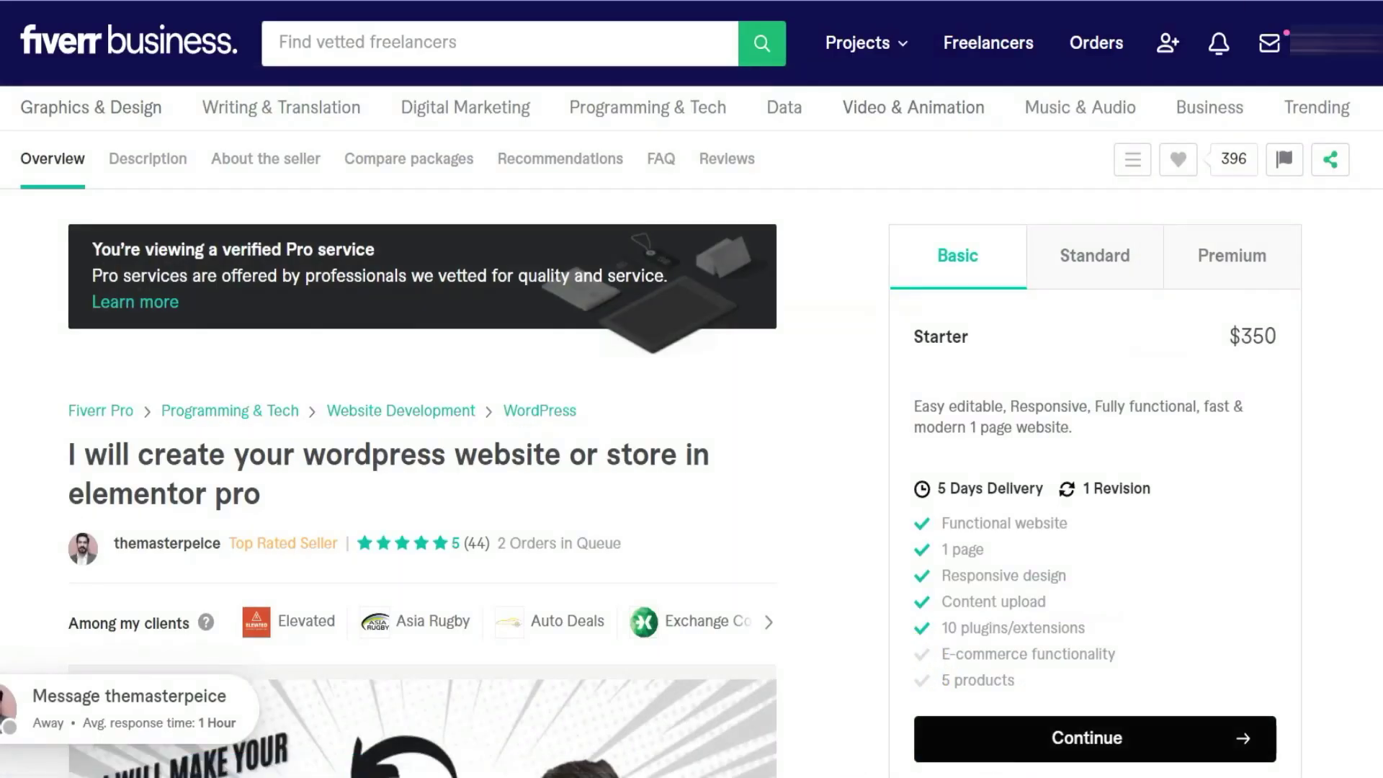
scroll(67, 370, "down", 3)
left_click_drag(68, 250, 132, 245)
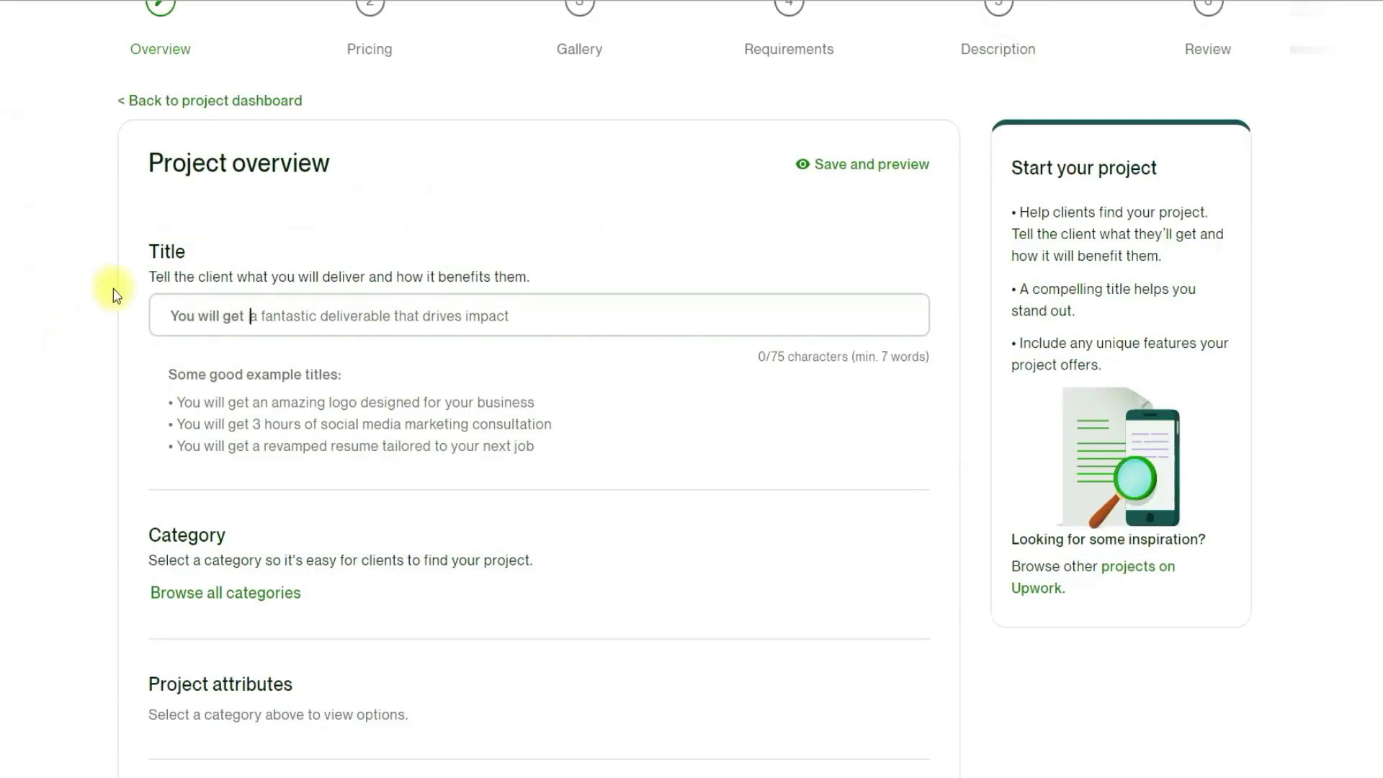
Read the example titles given for the project title
left_click(259, 316)
scroll(78, 526, "down", 2)
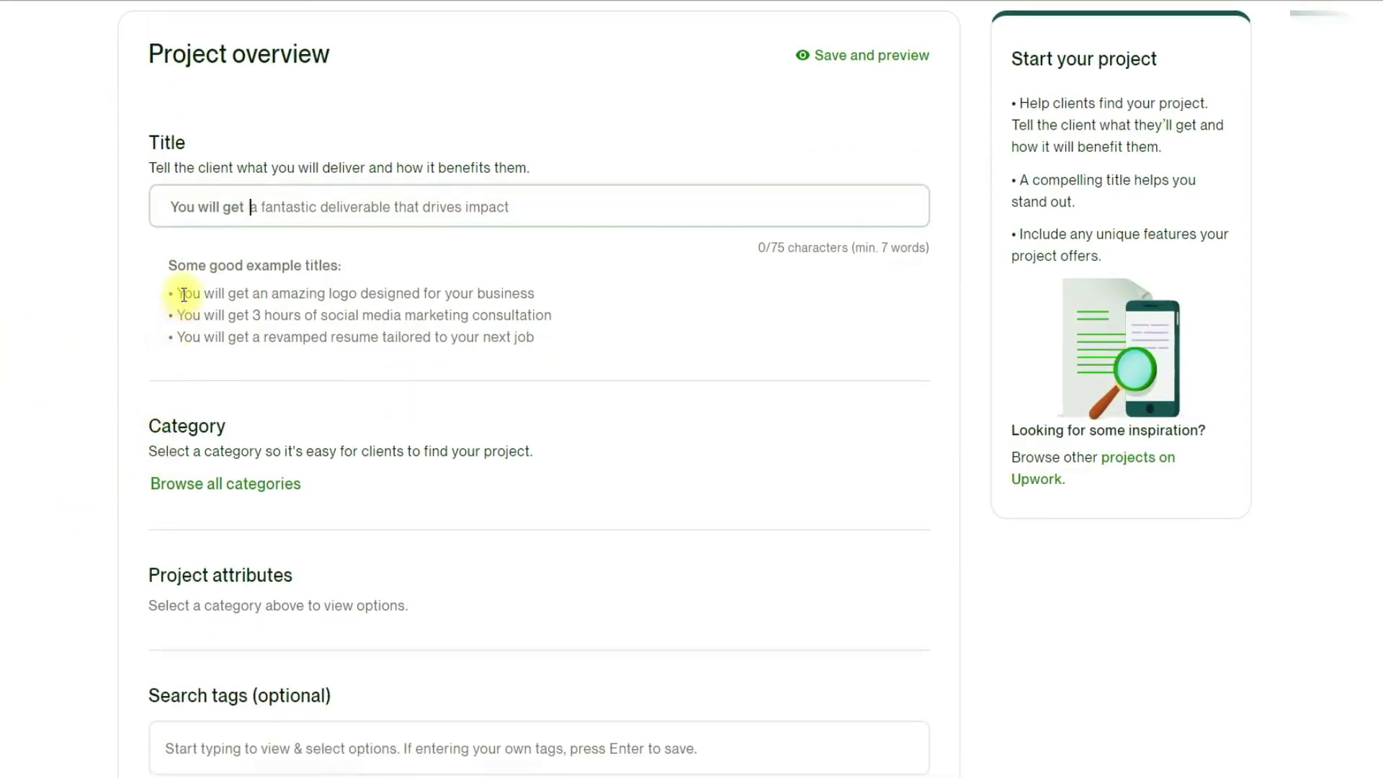
left_click_drag(173, 298, 436, 319)
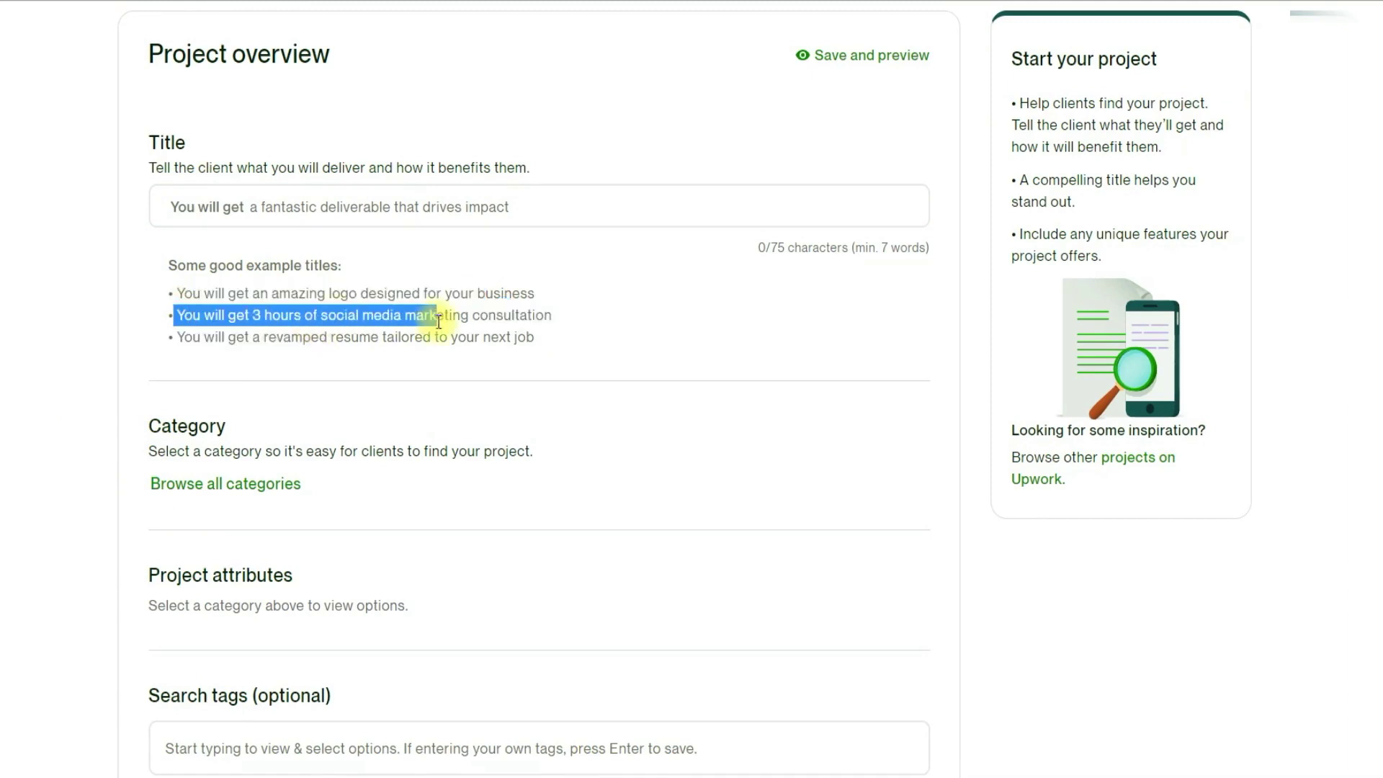
left_click(243, 346)
scroll(55, 463, "up", 3)
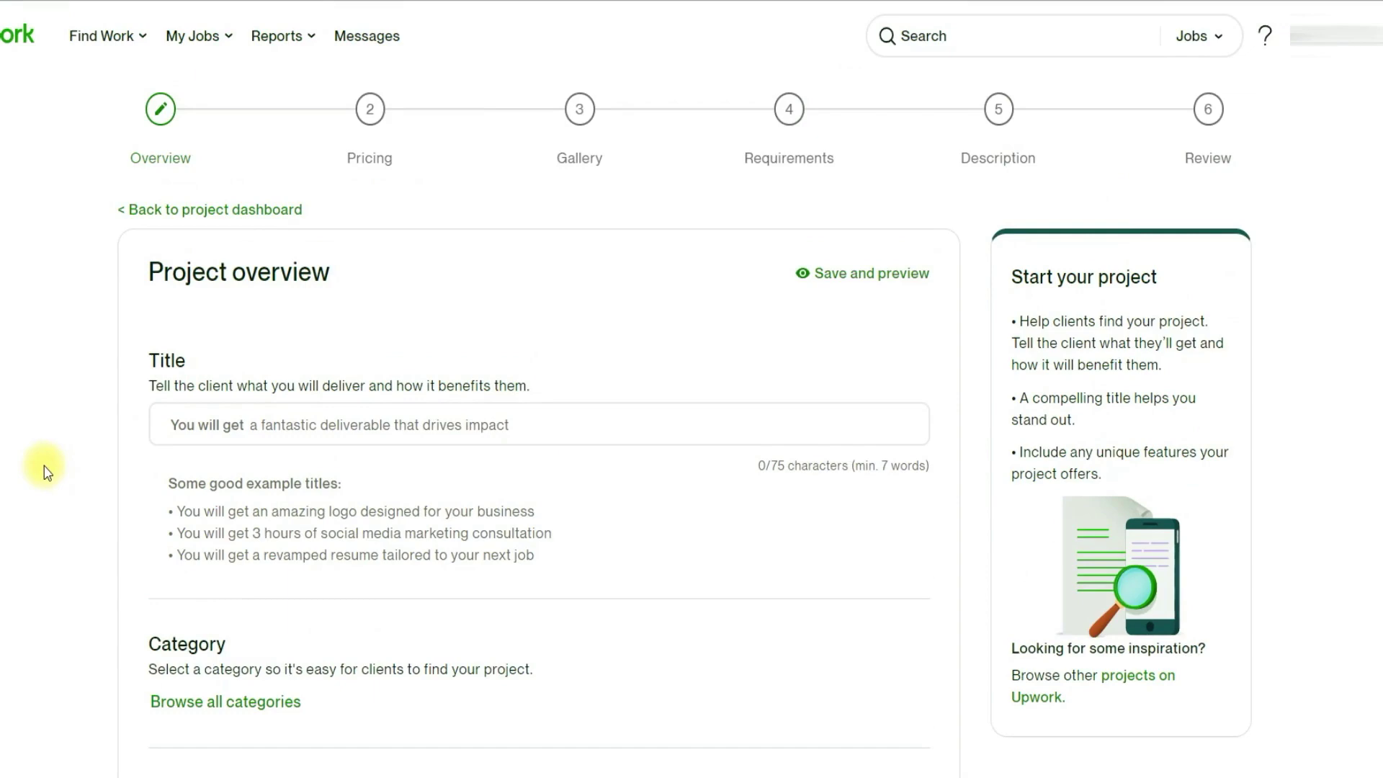
Add "wordpress" and "woocommerce" as search tags for the project
scroll(46, 472, "down", 8)
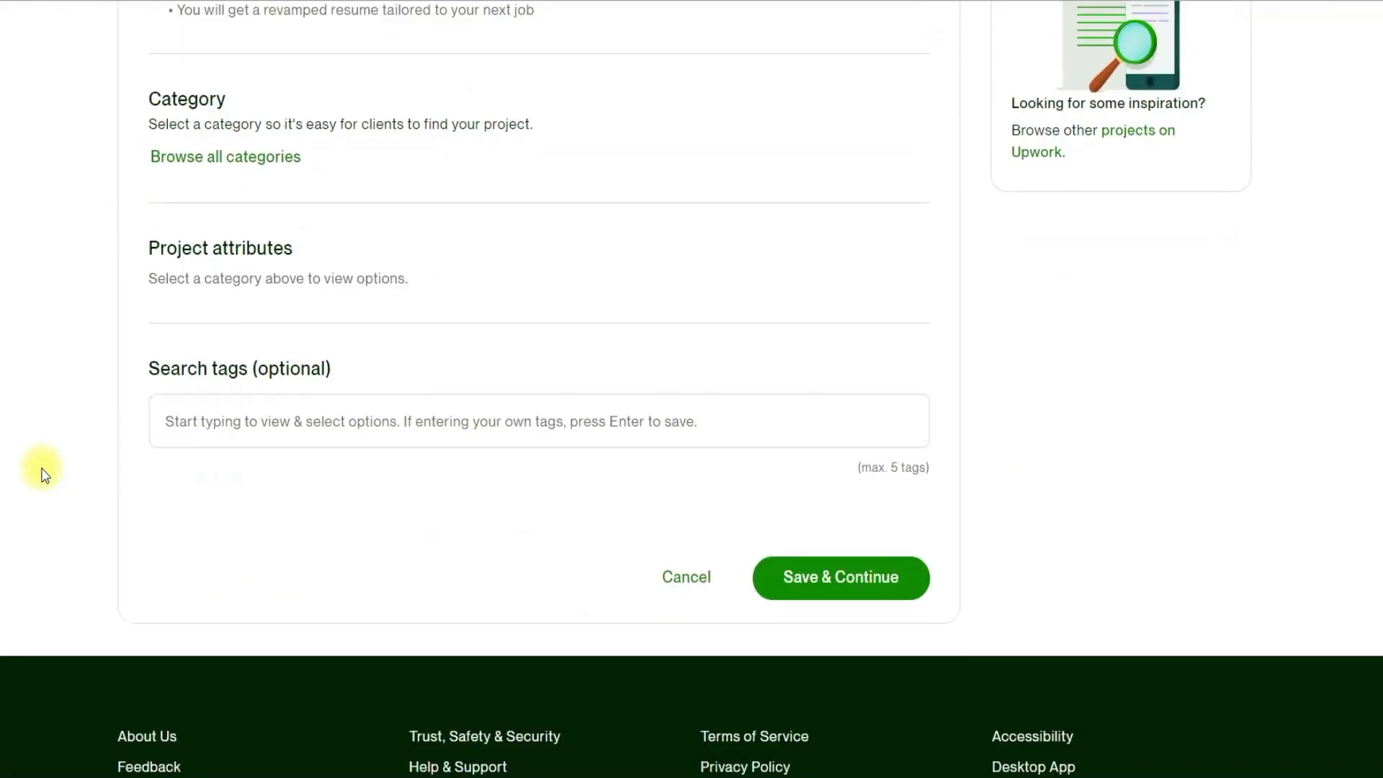
scroll(38, 469, "up", 8)
scroll(97, 540, "down", 3)
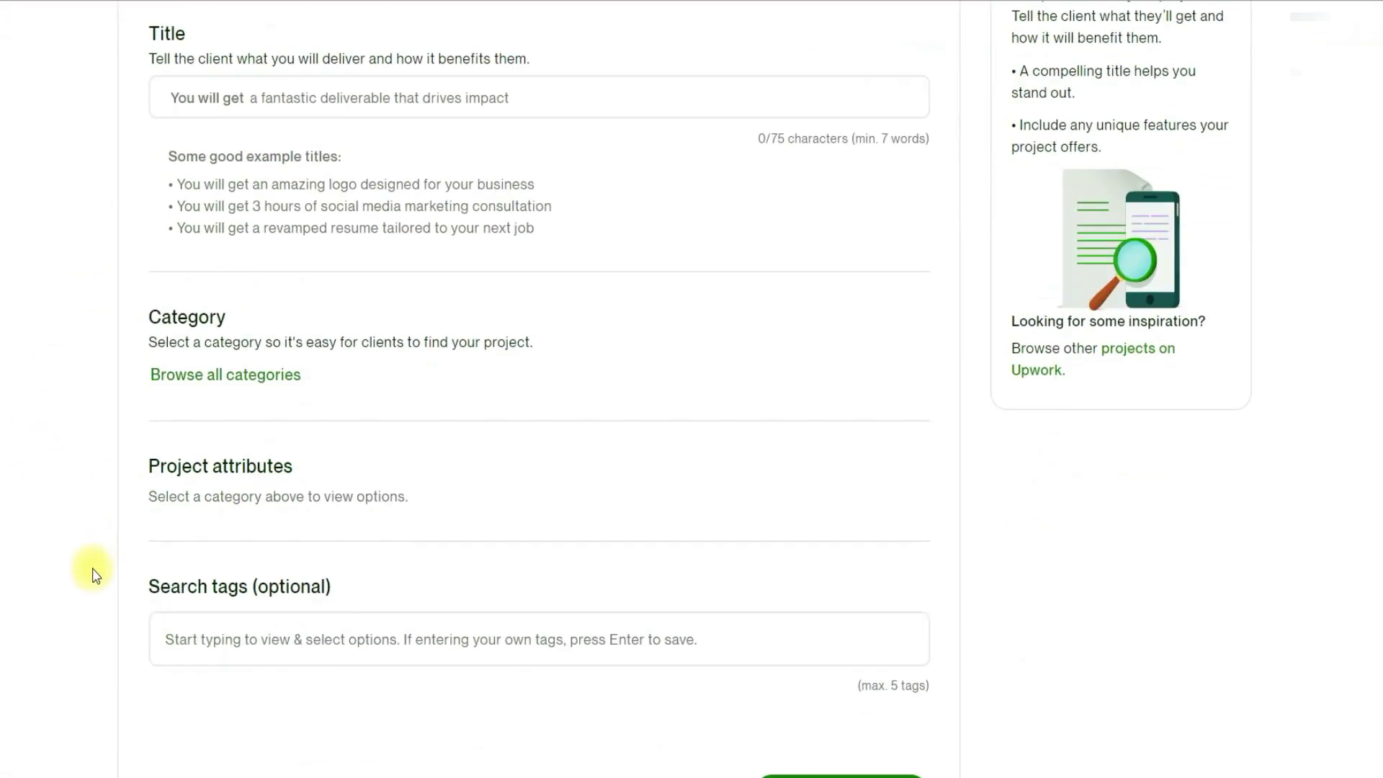
left_click(185, 634)
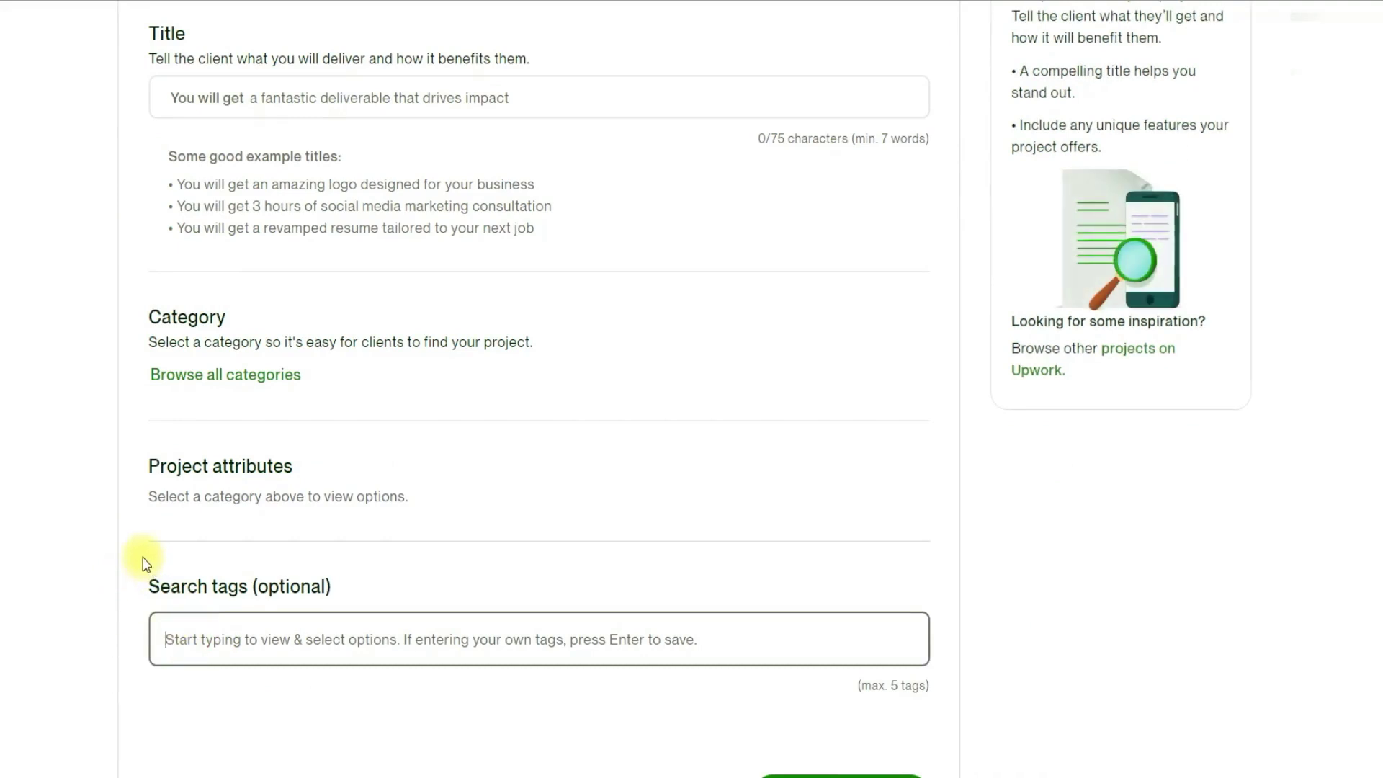
type("wordp")
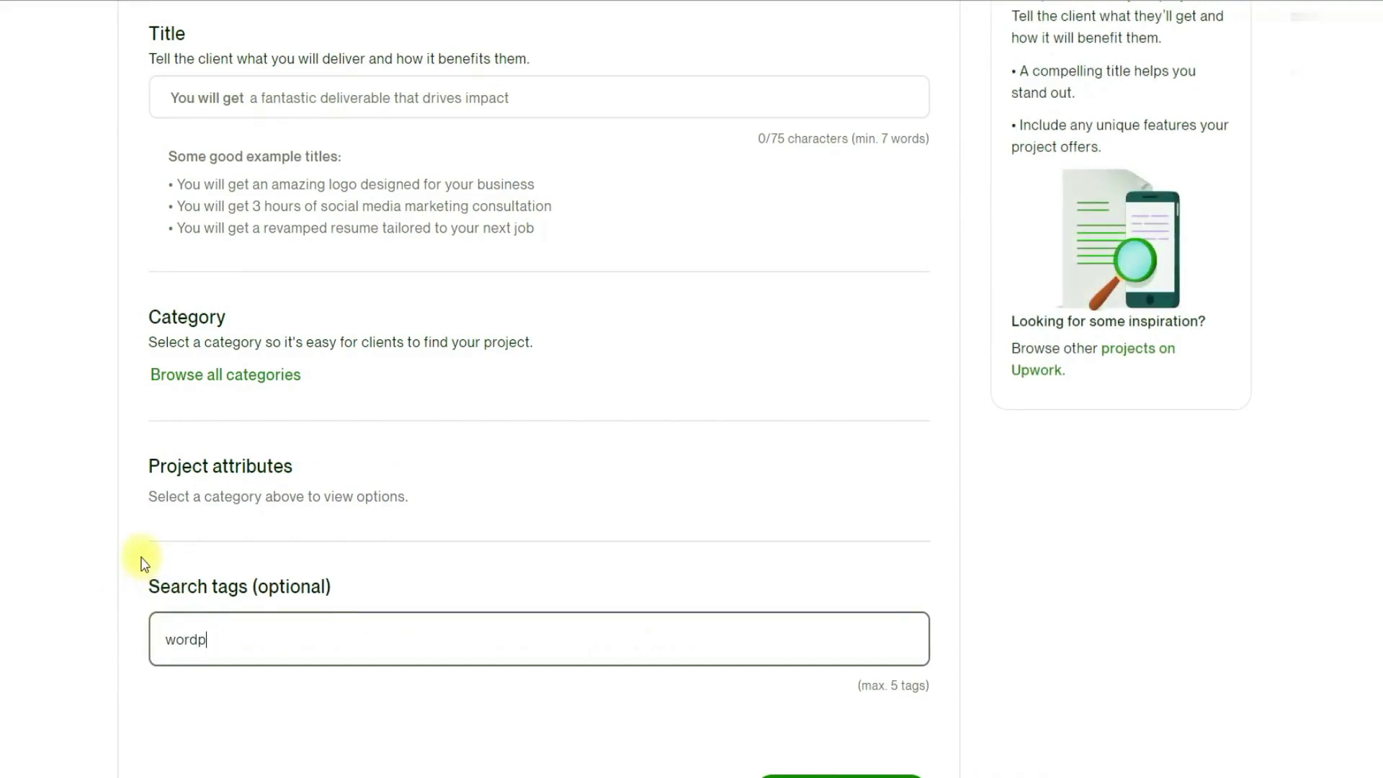
type("re")
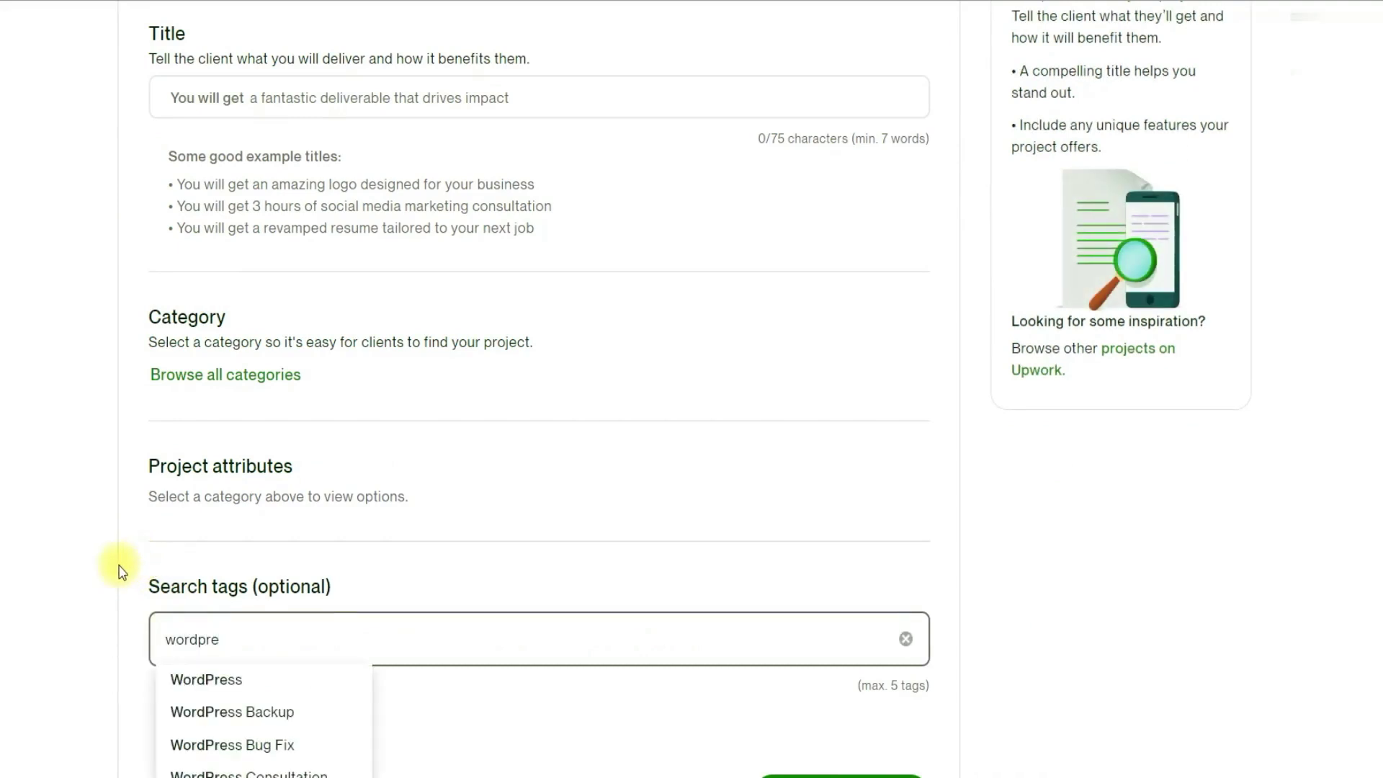
left_click(194, 680)
type("woo")
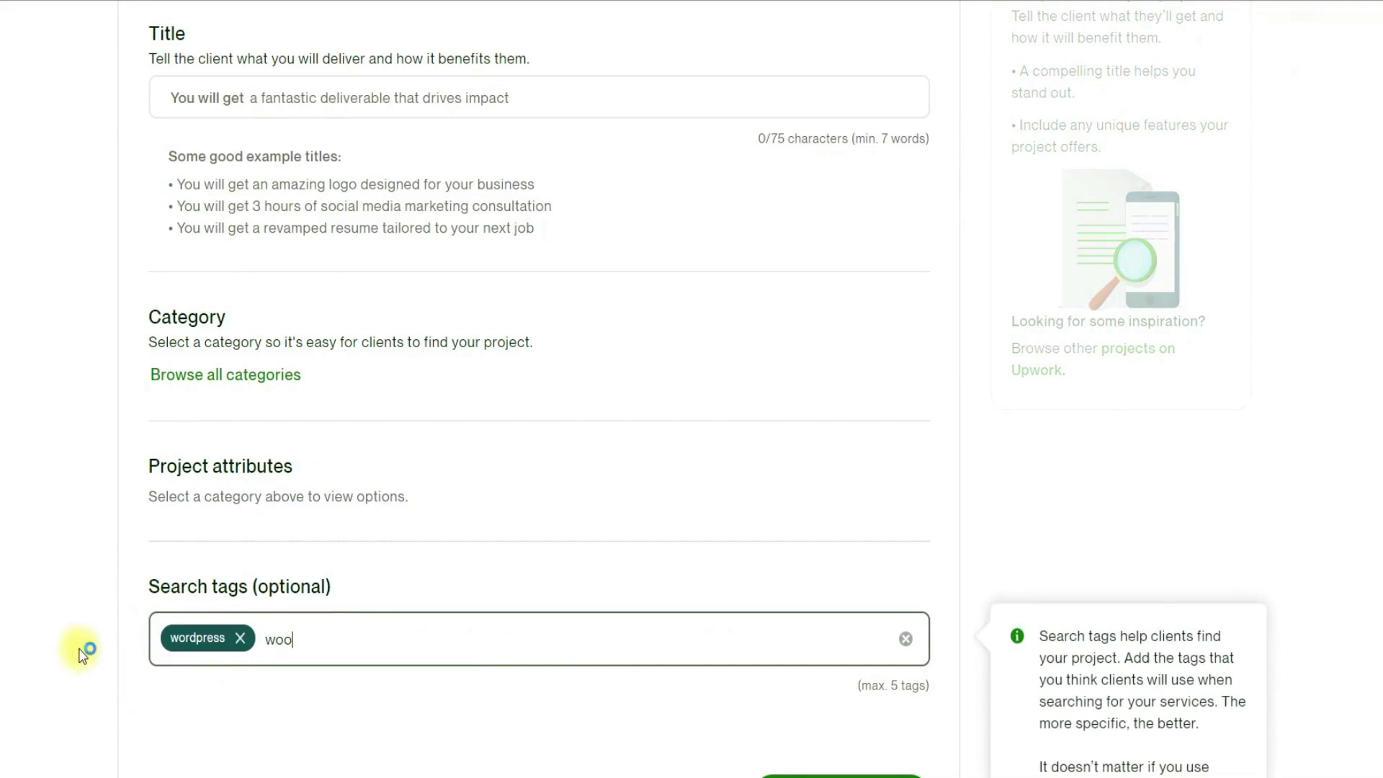
type("comerce")
left_click(320, 640)
type("mmerce")
left_click(401, 678)
Begin the project title with "woocommerce" after the fixed words "You will get"
scroll(49, 634, "up", 5)
left_click(228, 423)
left_click(310, 417)
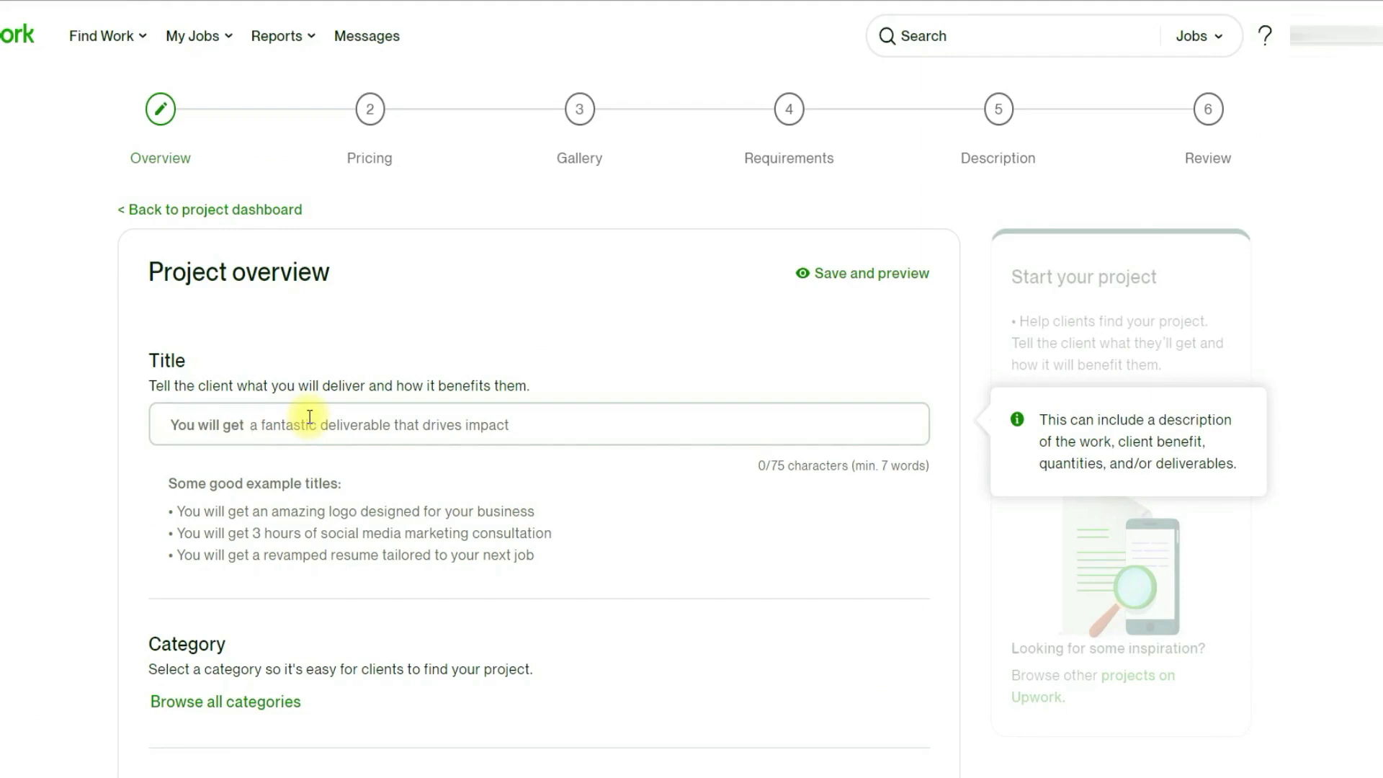
type("woocommerce")
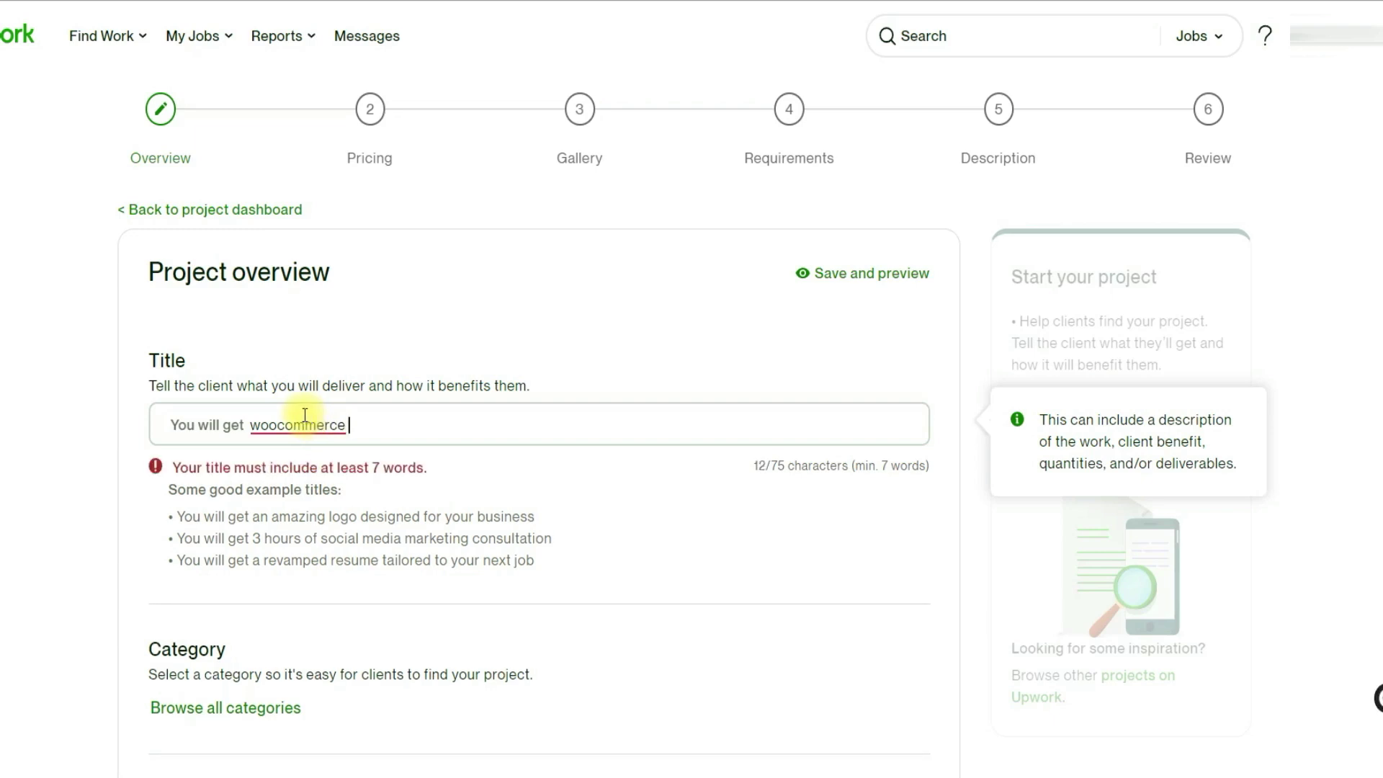
Accept the suggested spelling "woo commerce" in the title, and rejoin it into the single word "woocommerce"
mouse_move(303, 425)
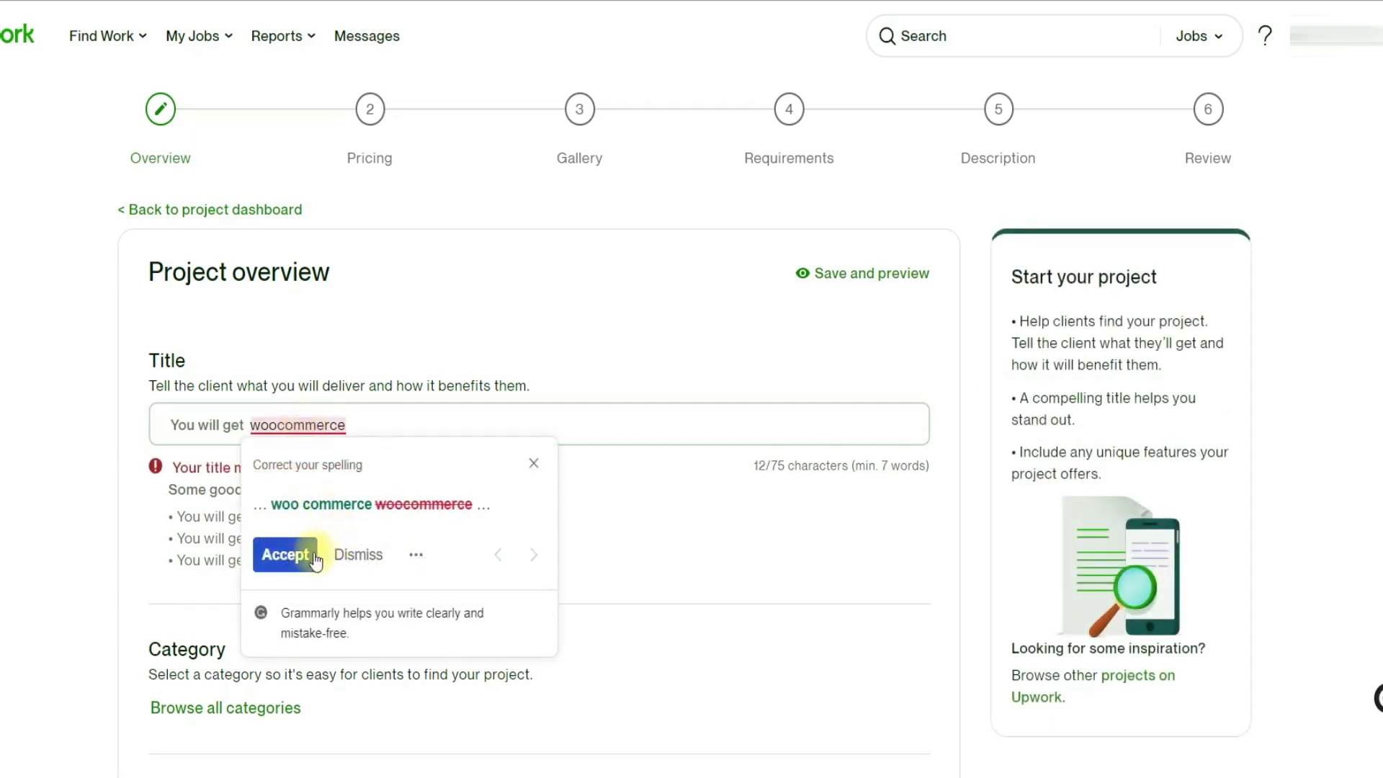
left_click(283, 555)
left_click(392, 423)
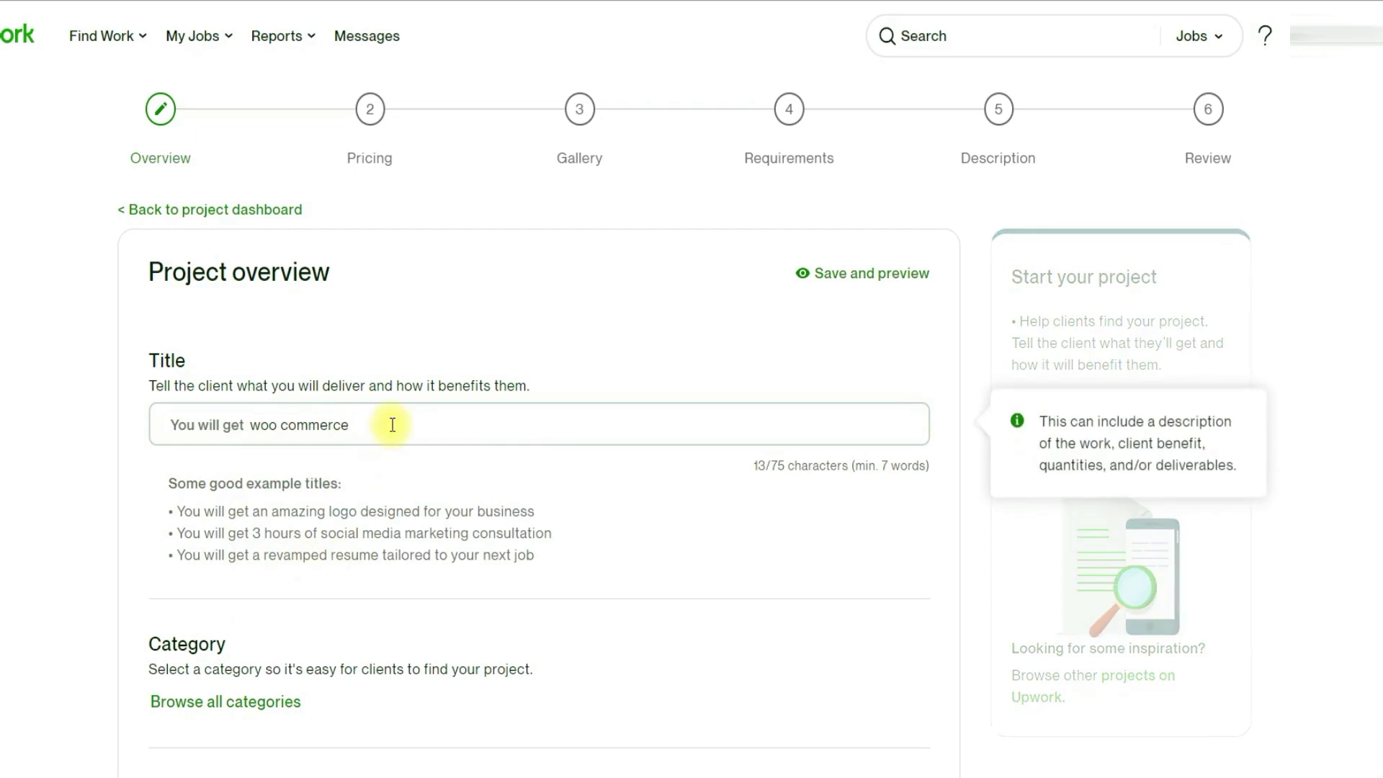
left_click(281, 425)
key("BackSpace")
Complete the project title with "store with elementor astra theme" after "woocommerce"
left_click(363, 425)
type("store with")
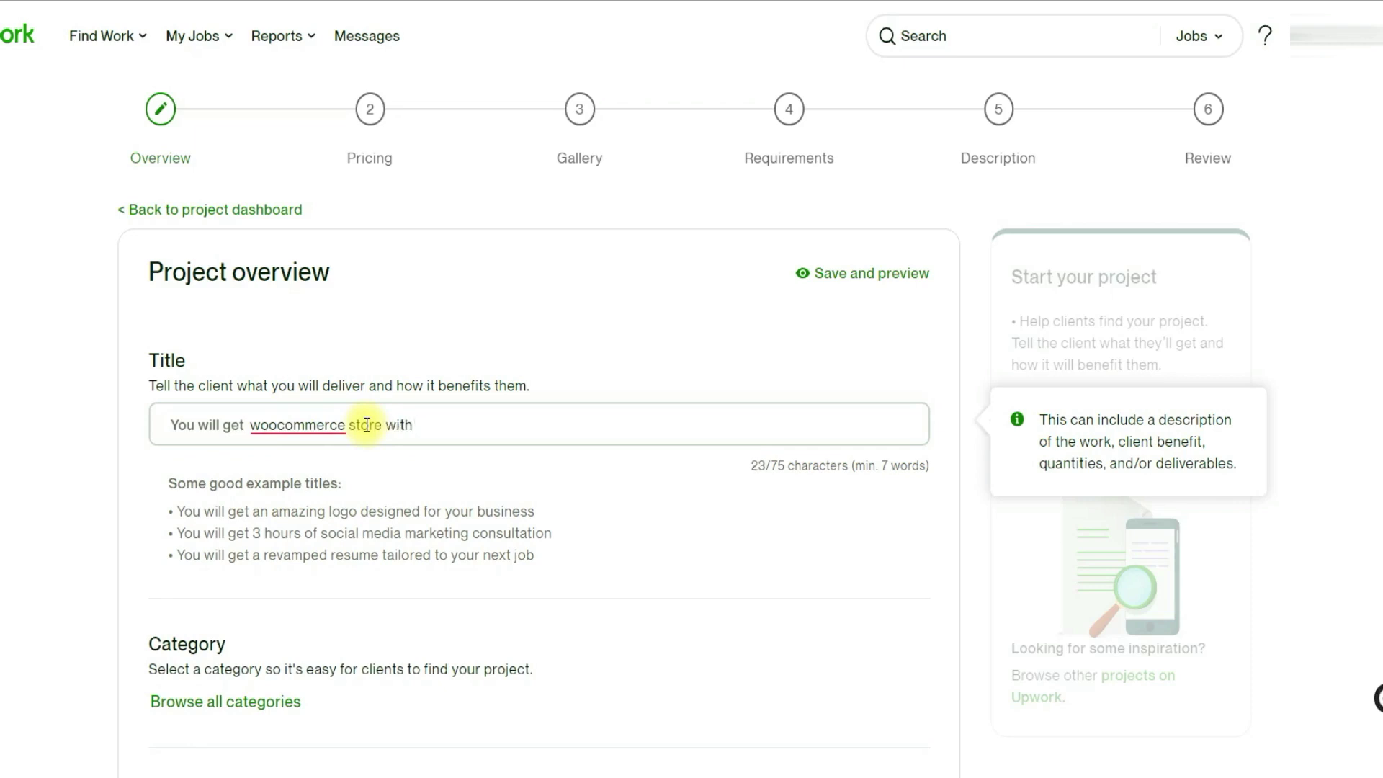
key("BackSpace")
key("BackSpace")
type("h elementor astra theme")
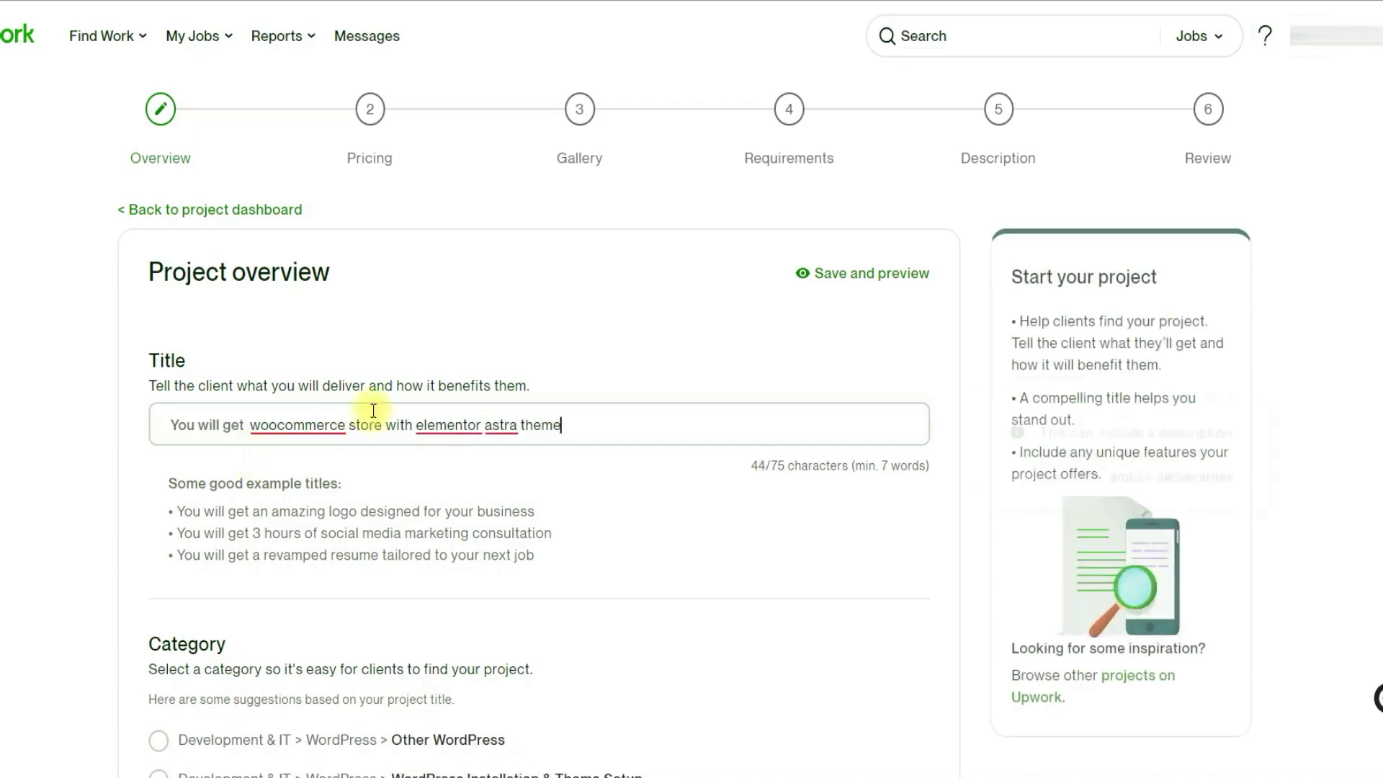
mouse_move(457, 426)
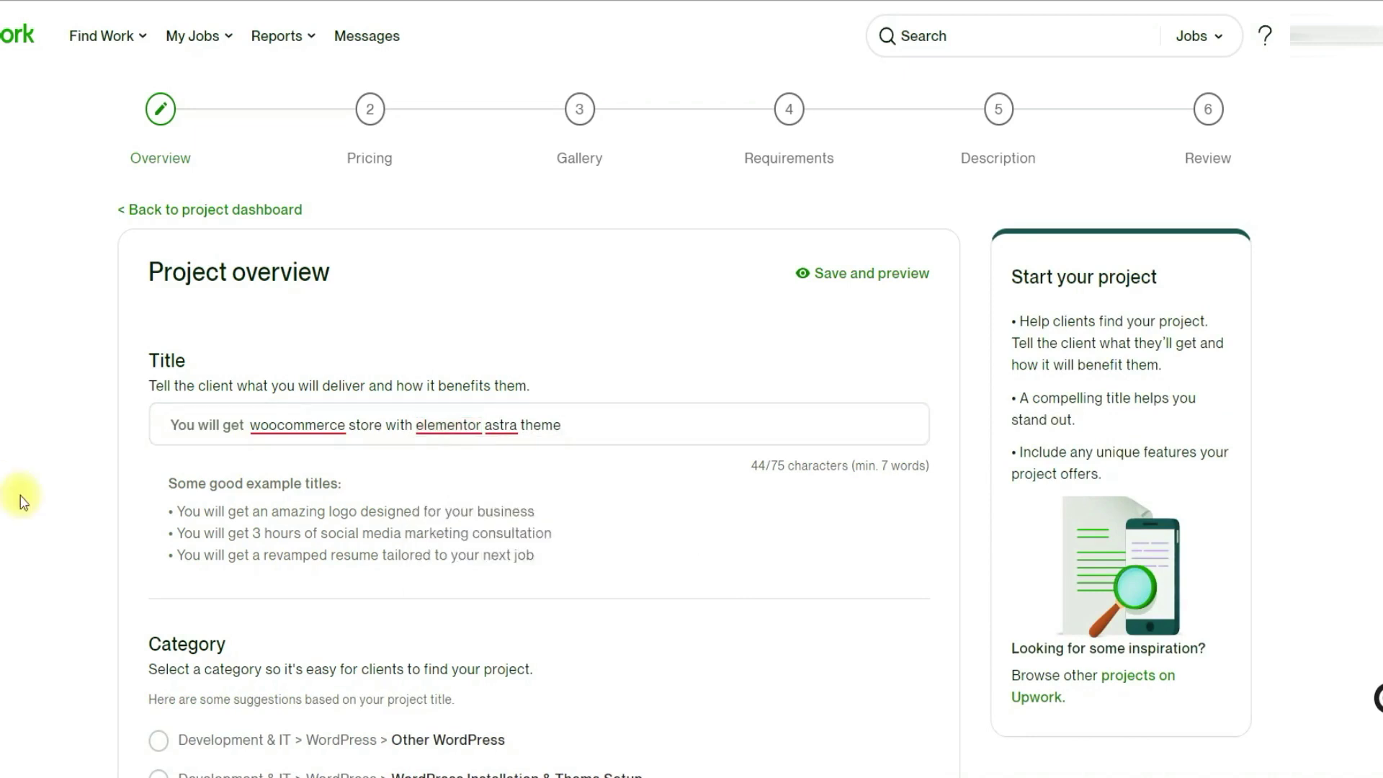
Set the project category to Development & IT > WordPress > WordPress Installation & Theme Setup
scroll(73, 476, "down", 3)
scroll(90, 482, "down", 2)
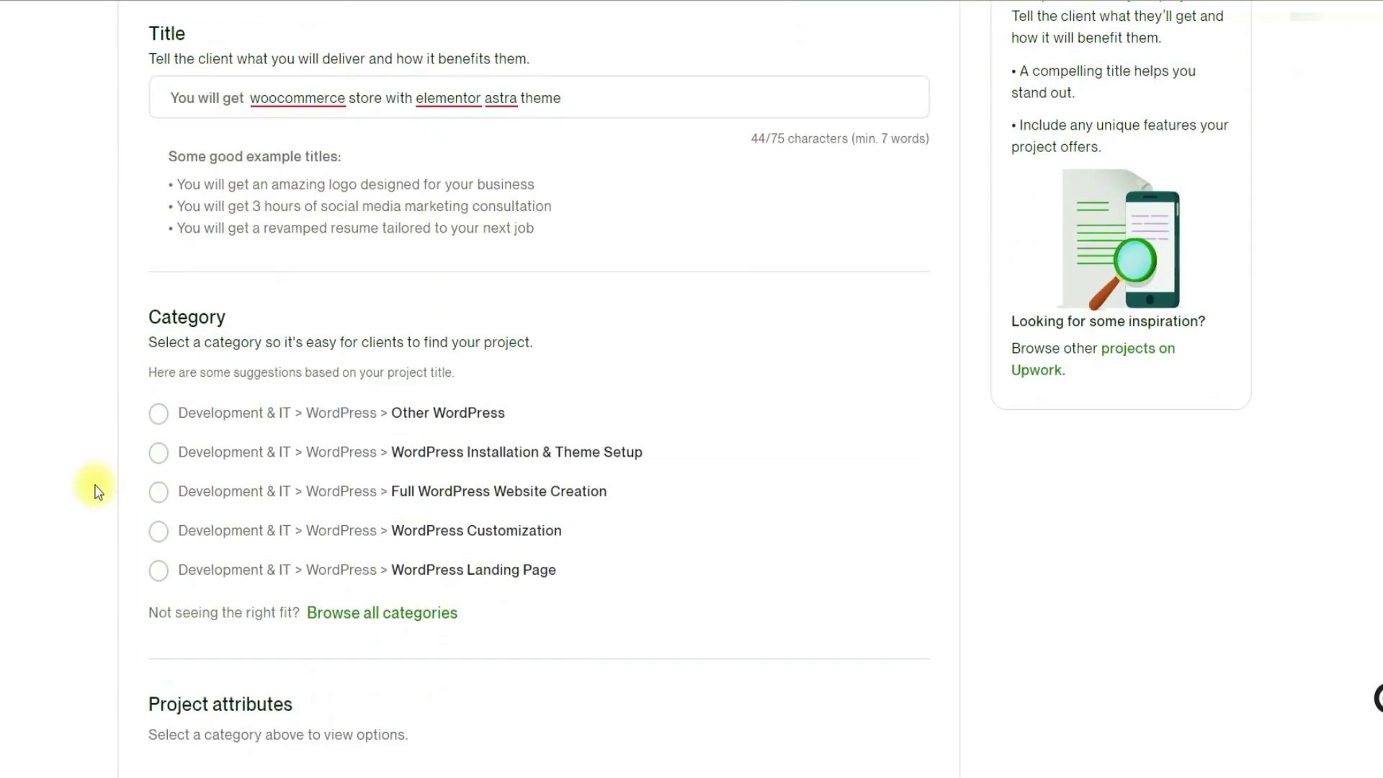
left_click(160, 453)
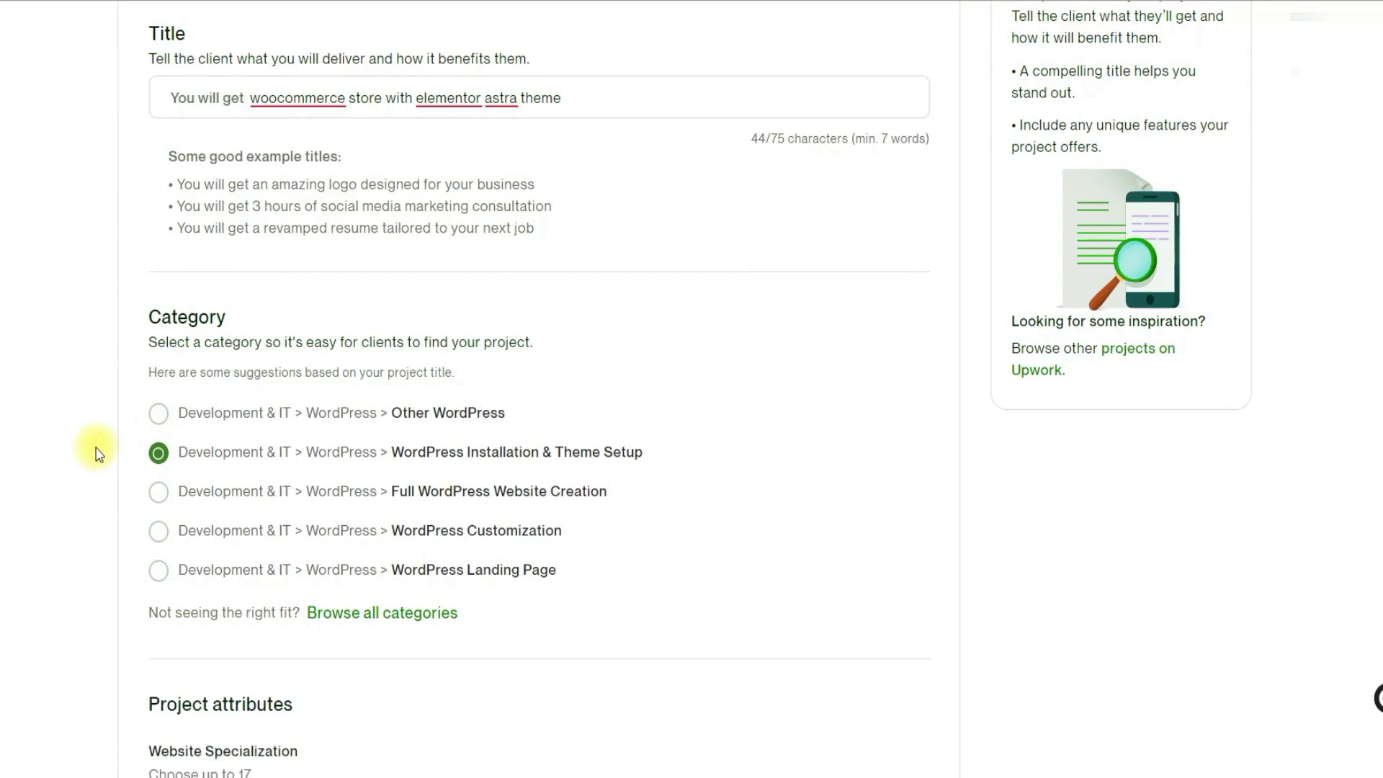
left_click(160, 494)
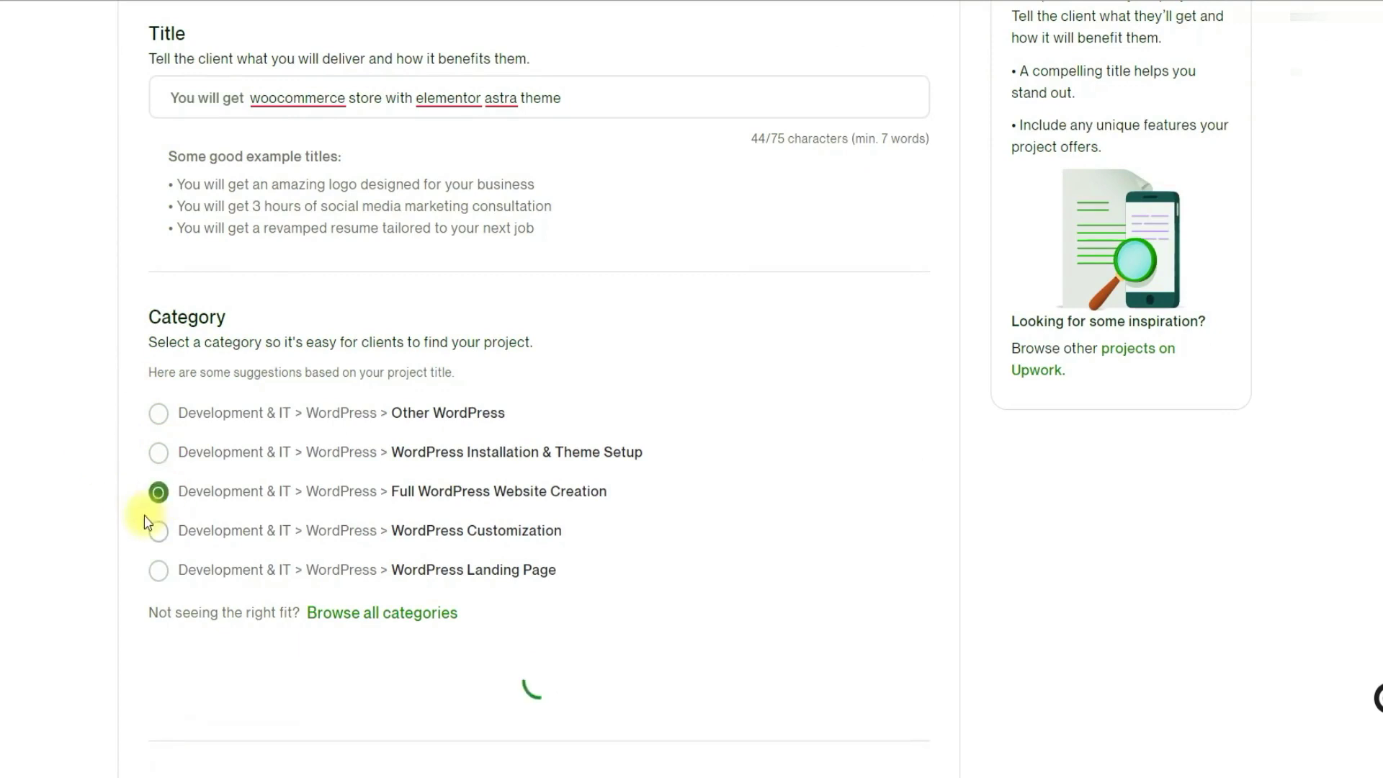
left_click(156, 456)
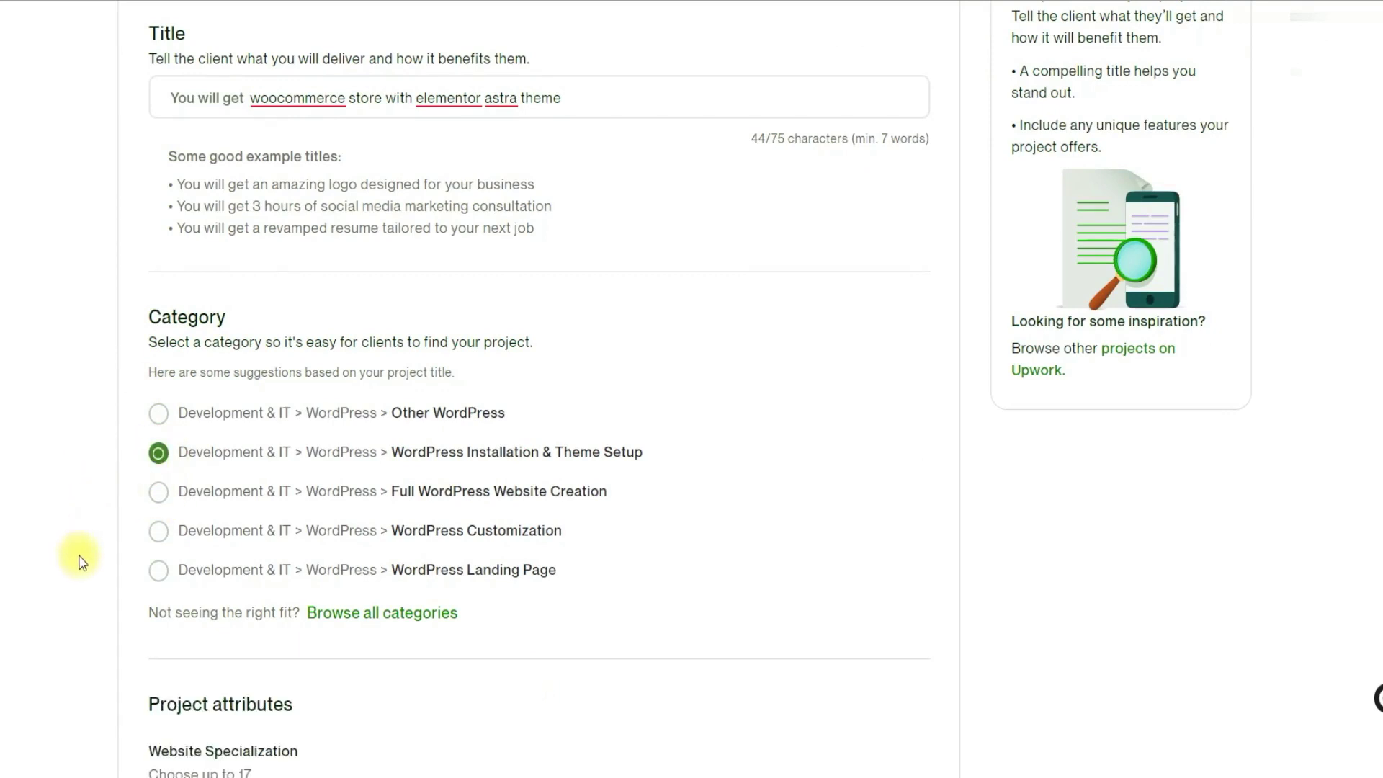
Set the website specializations to Blog, Business, Portfolio, Education and Wedding in the project attributes
scroll(79, 560, "down", 8)
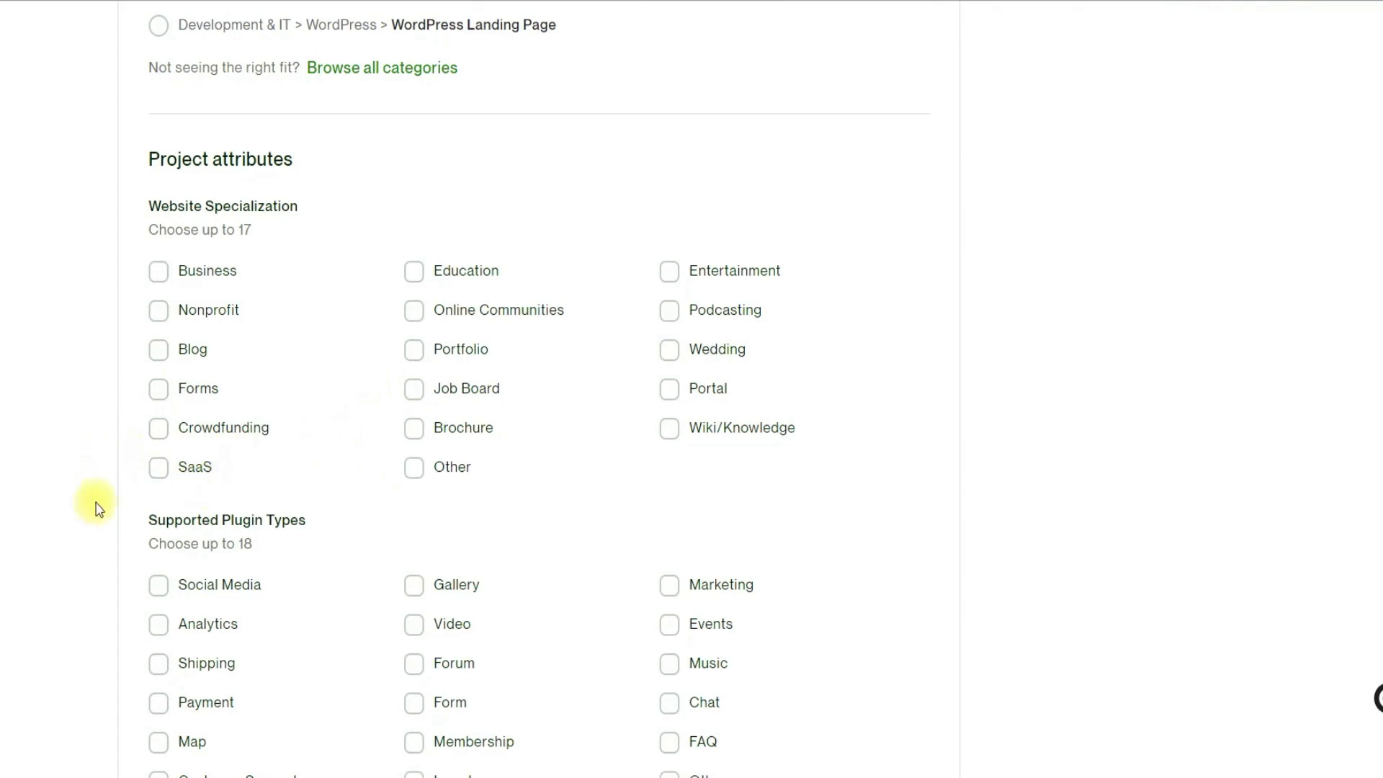
scroll(99, 485, "down", 2)
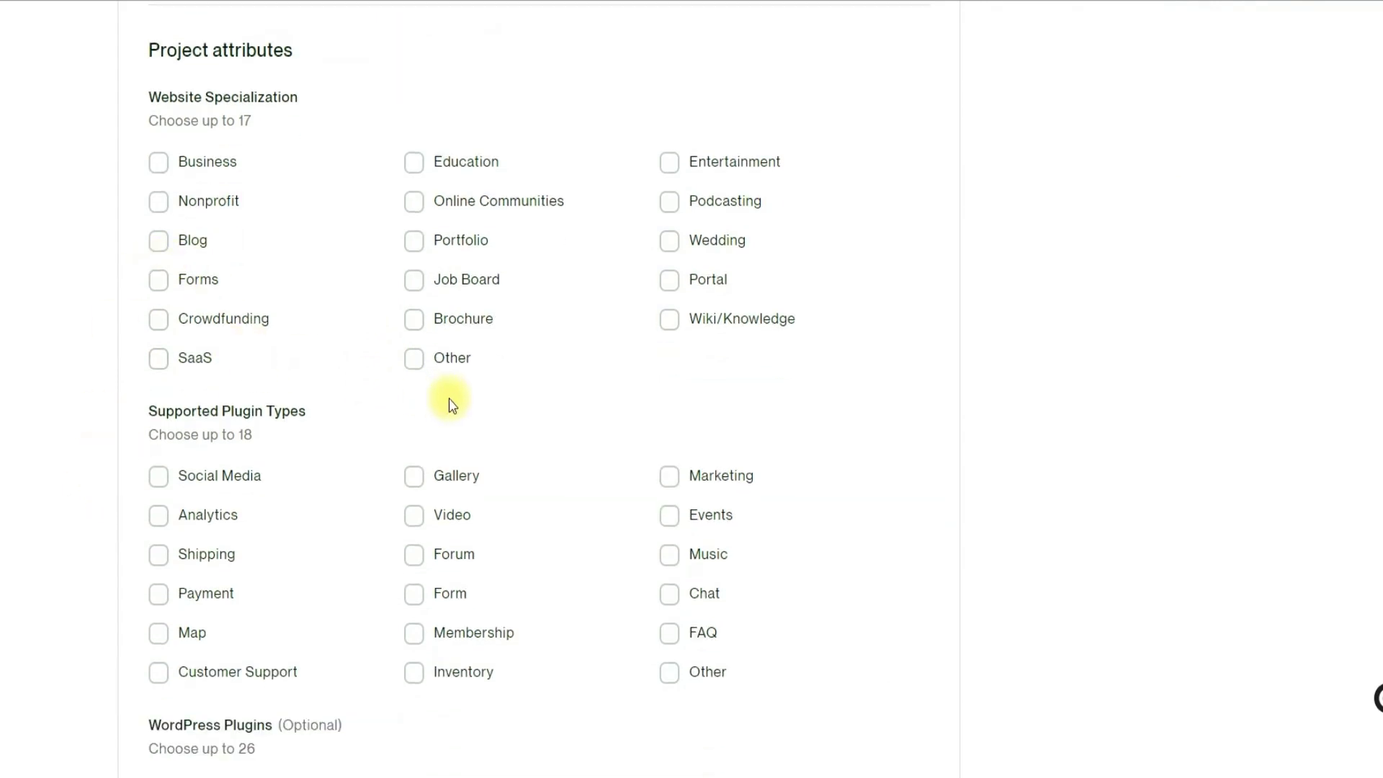
scroll(448, 405, "up", 2)
left_click(160, 350)
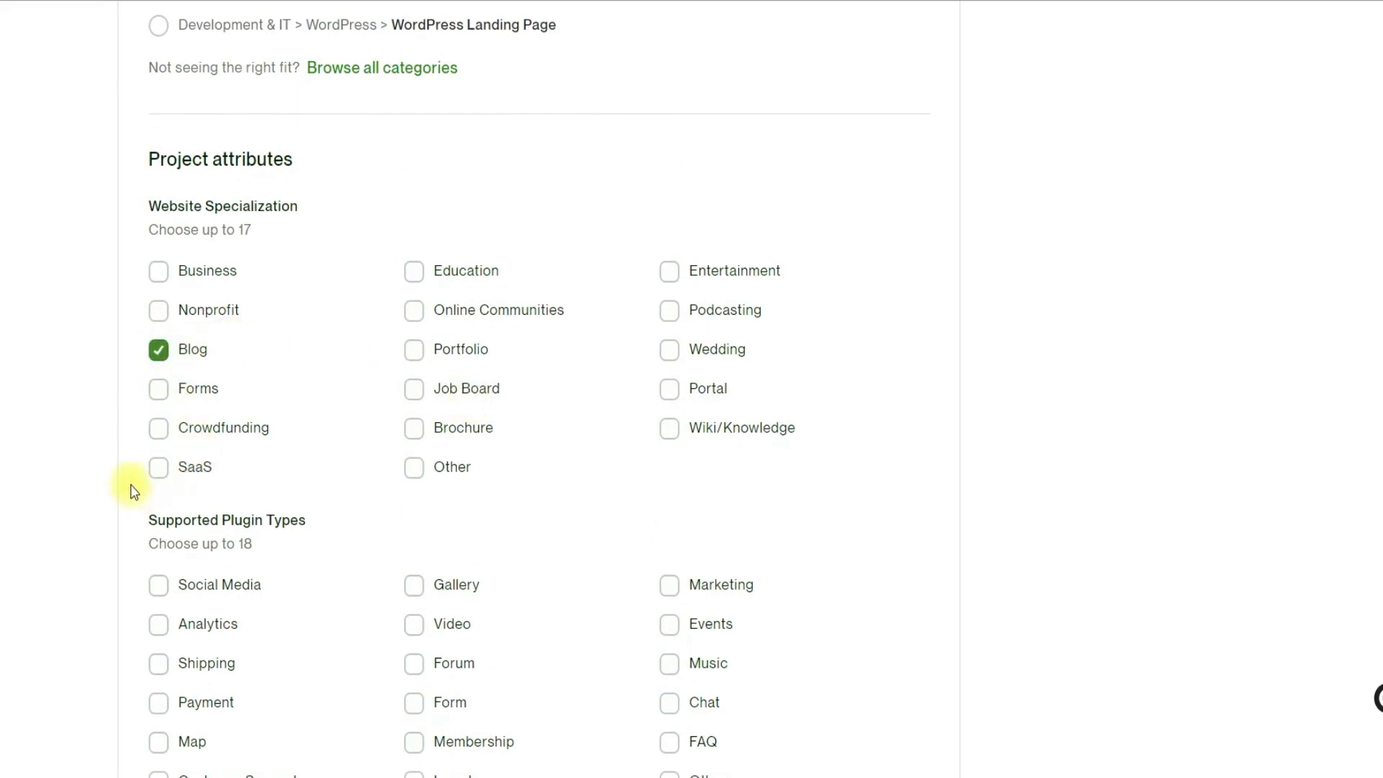
left_click_drag(147, 207, 337, 217)
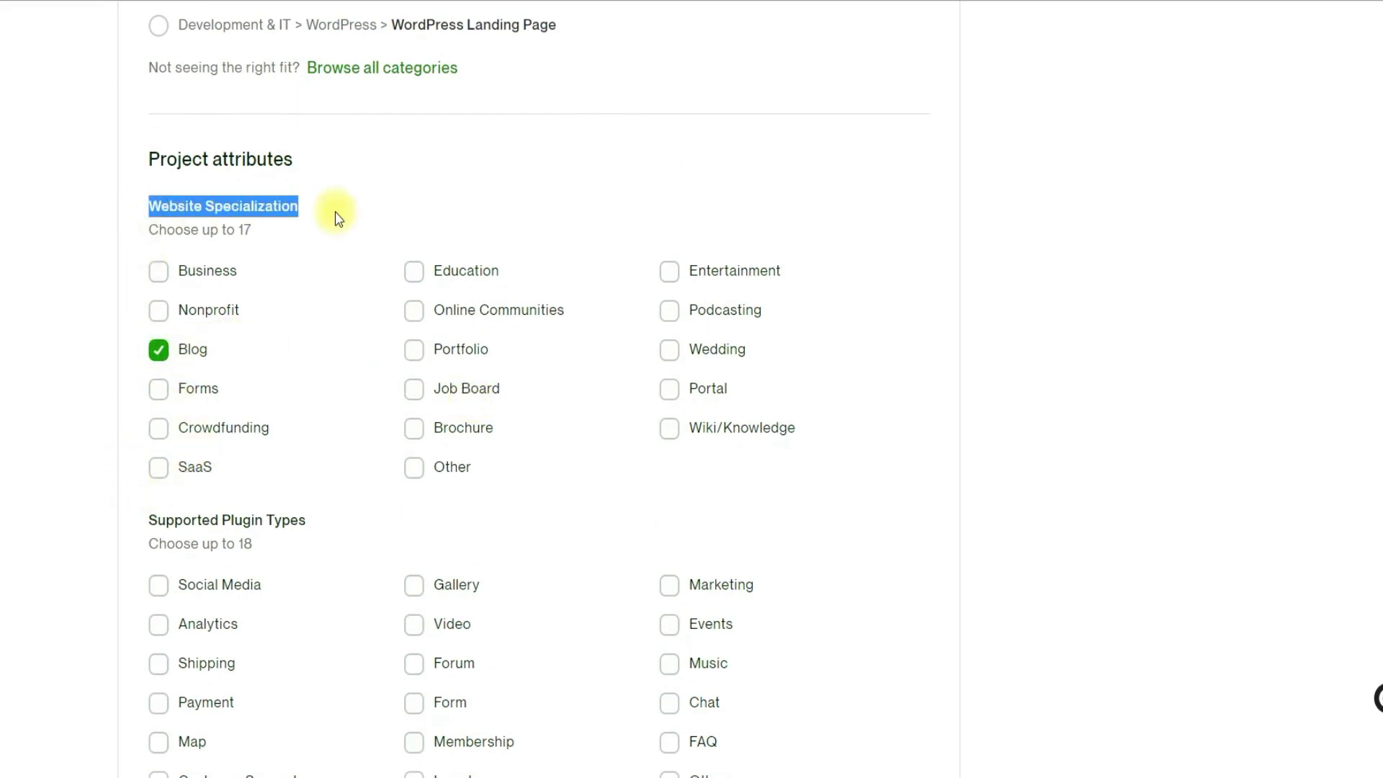
left_click(348, 218)
left_click(7, 438)
left_click(158, 272)
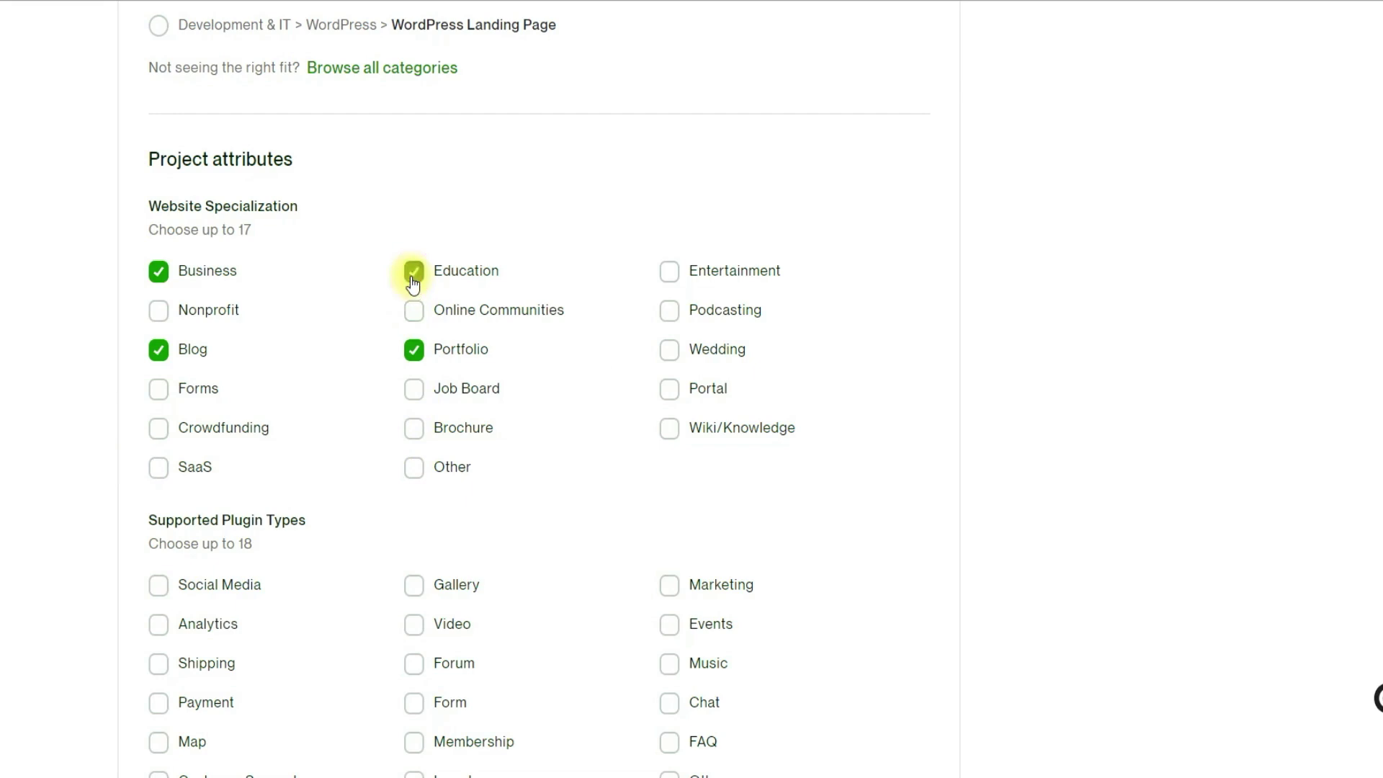
left_click(664, 355)
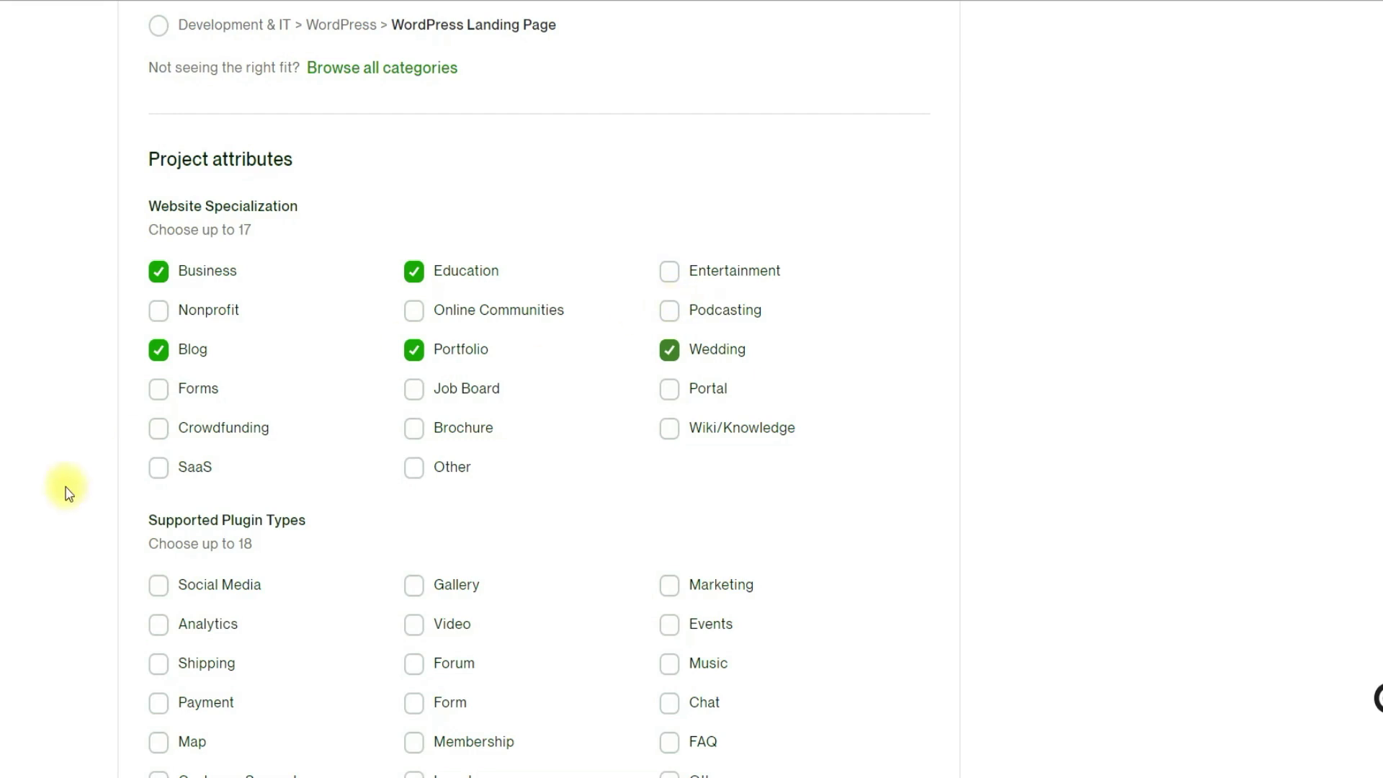
Set the supported plugin types to Social Media, Gallery, Video, Shipping, Payment and Analytics
scroll(68, 482, "down", 6)
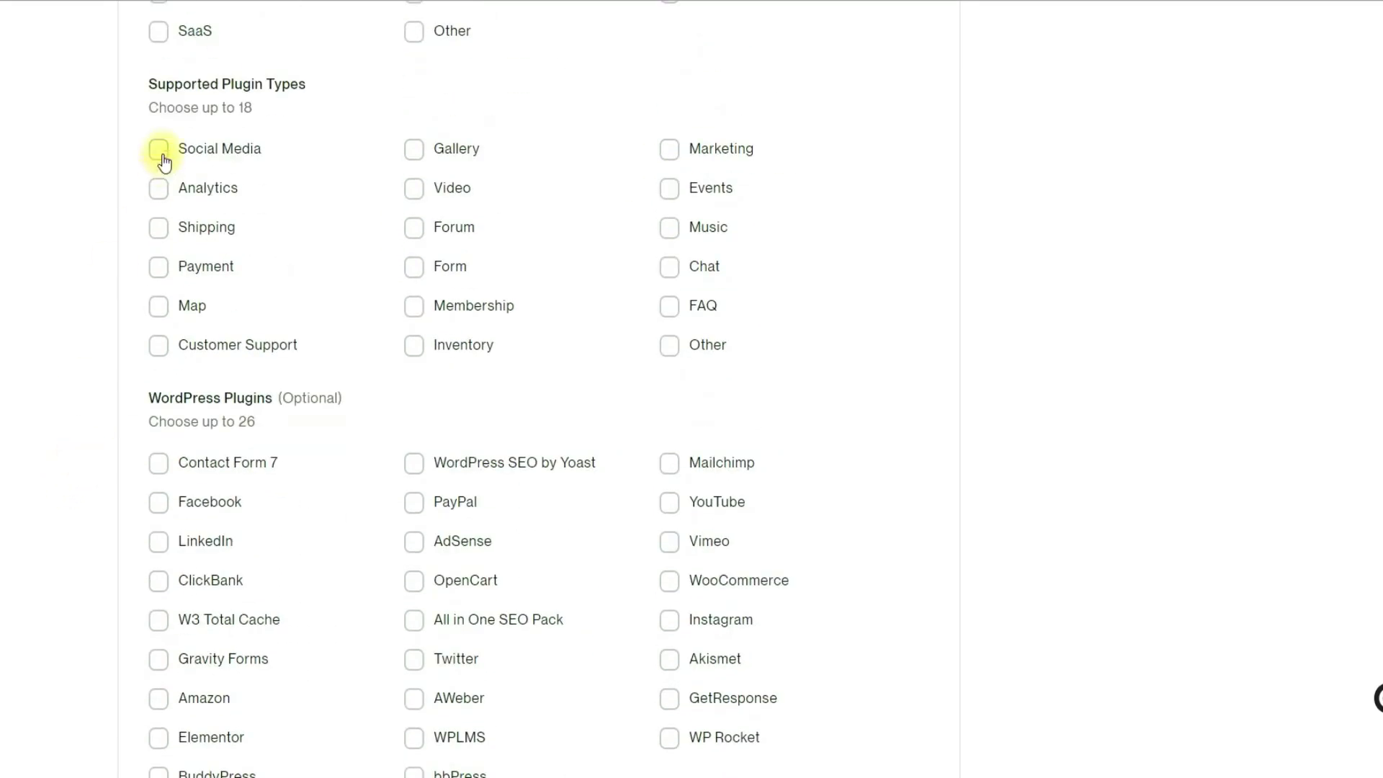
left_click_drag(149, 92, 309, 99)
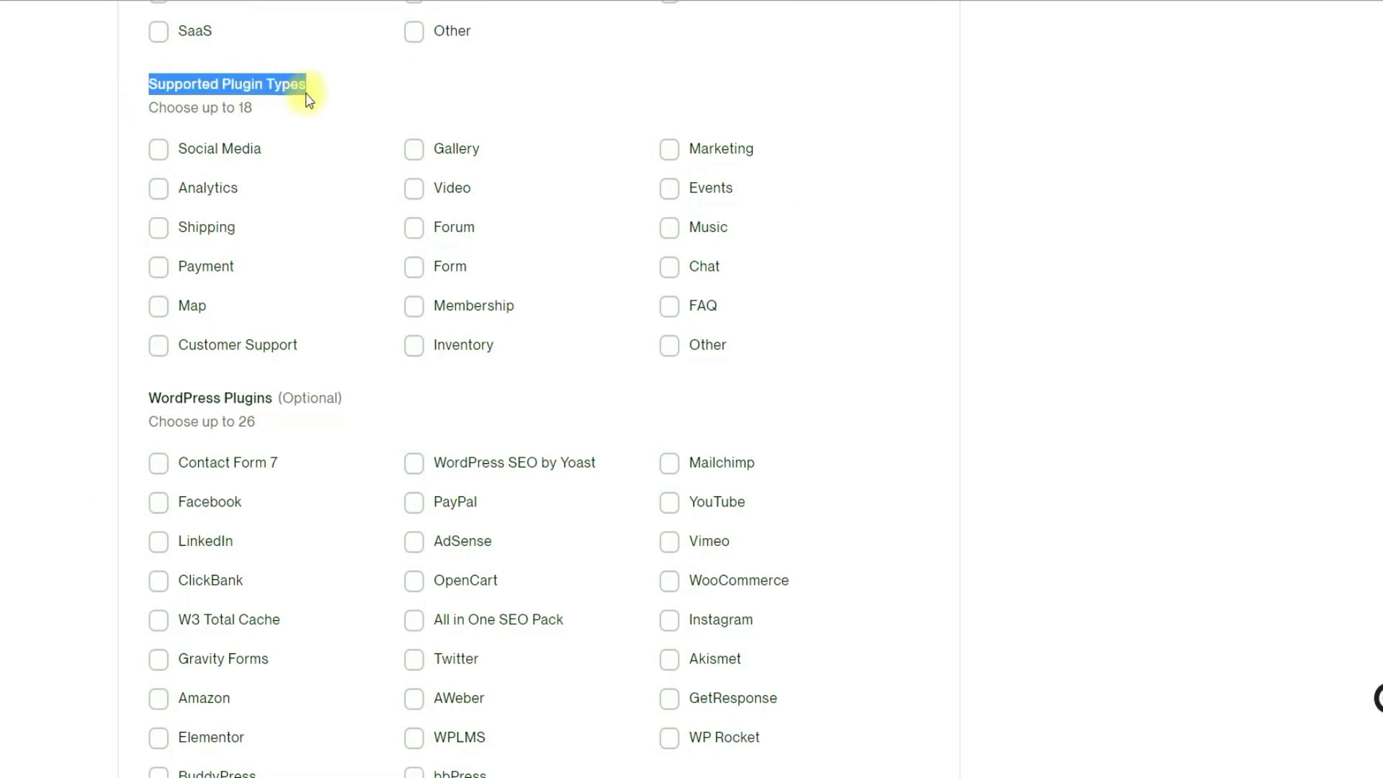
left_click(322, 114)
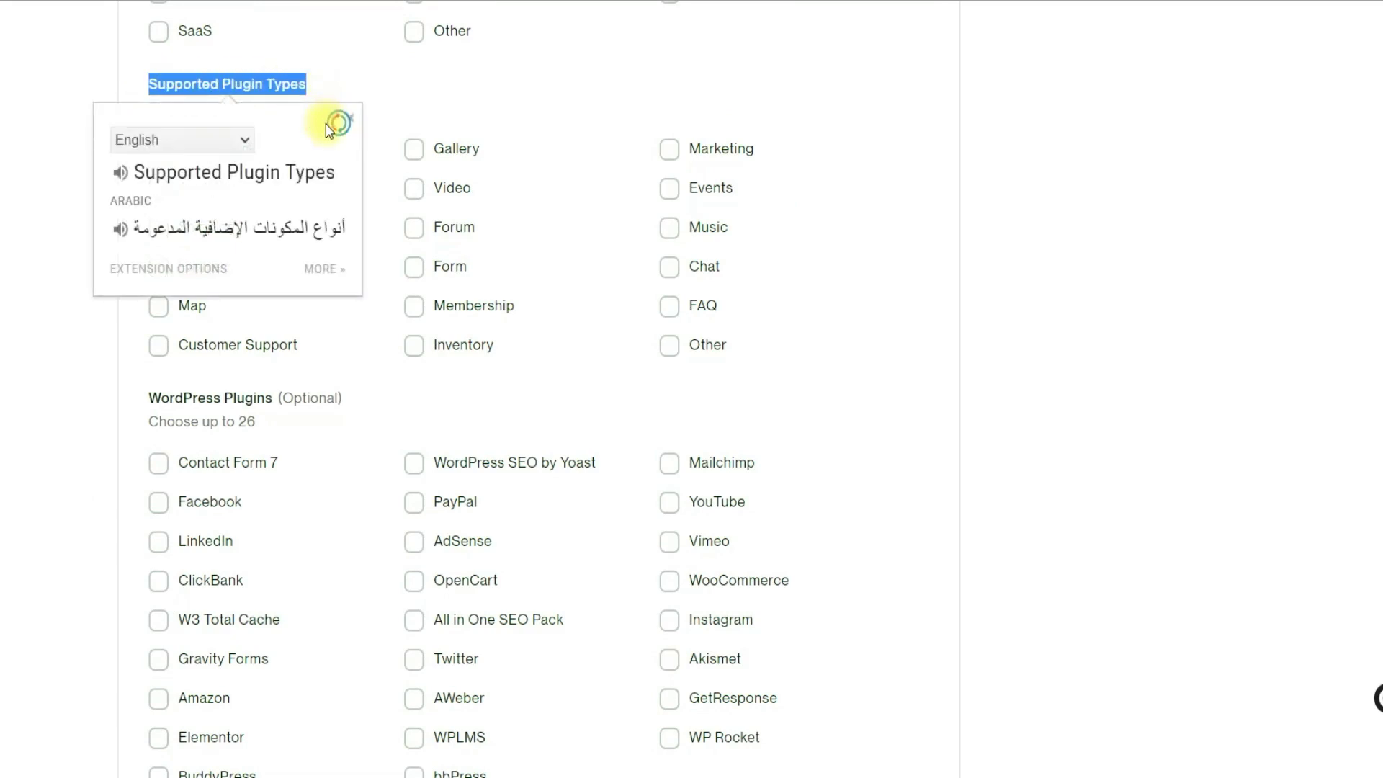
left_click(50, 235)
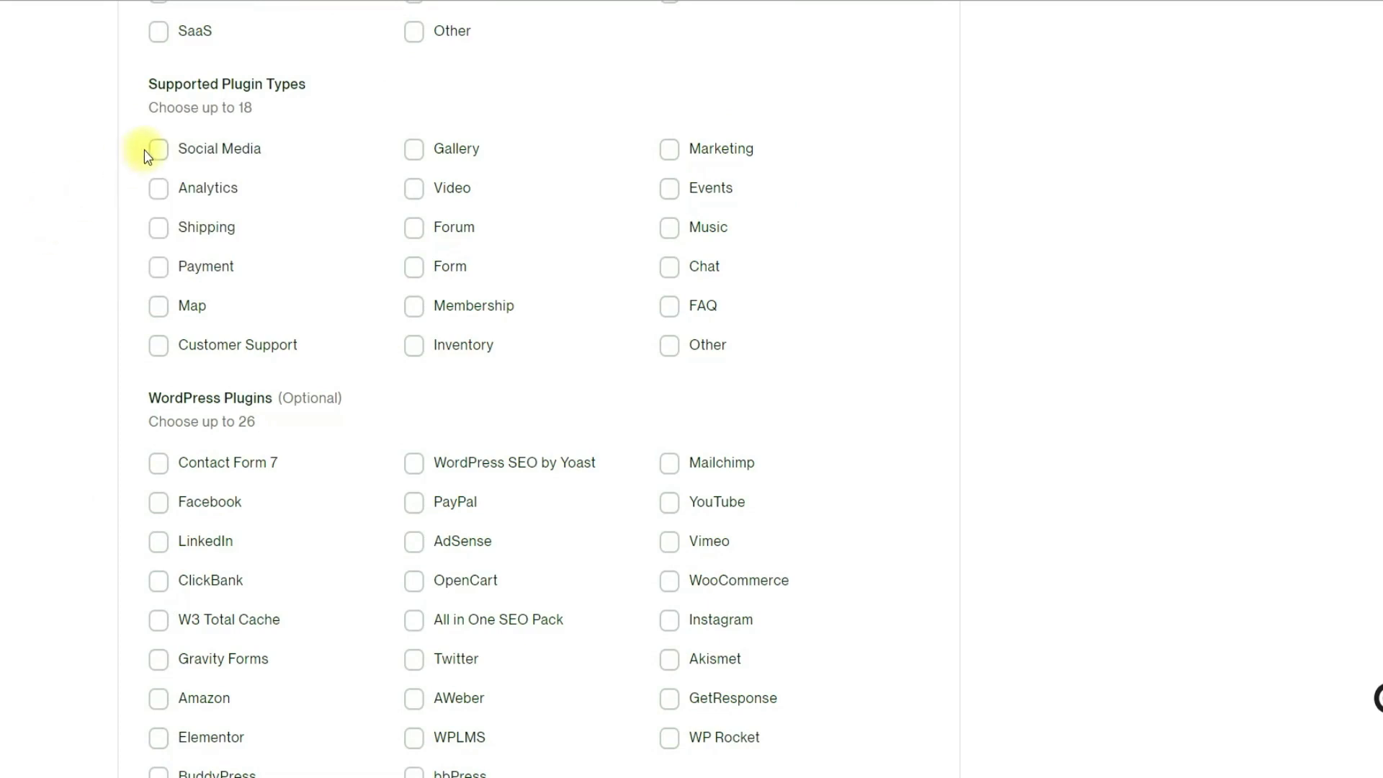
left_click(155, 152)
left_click(418, 157)
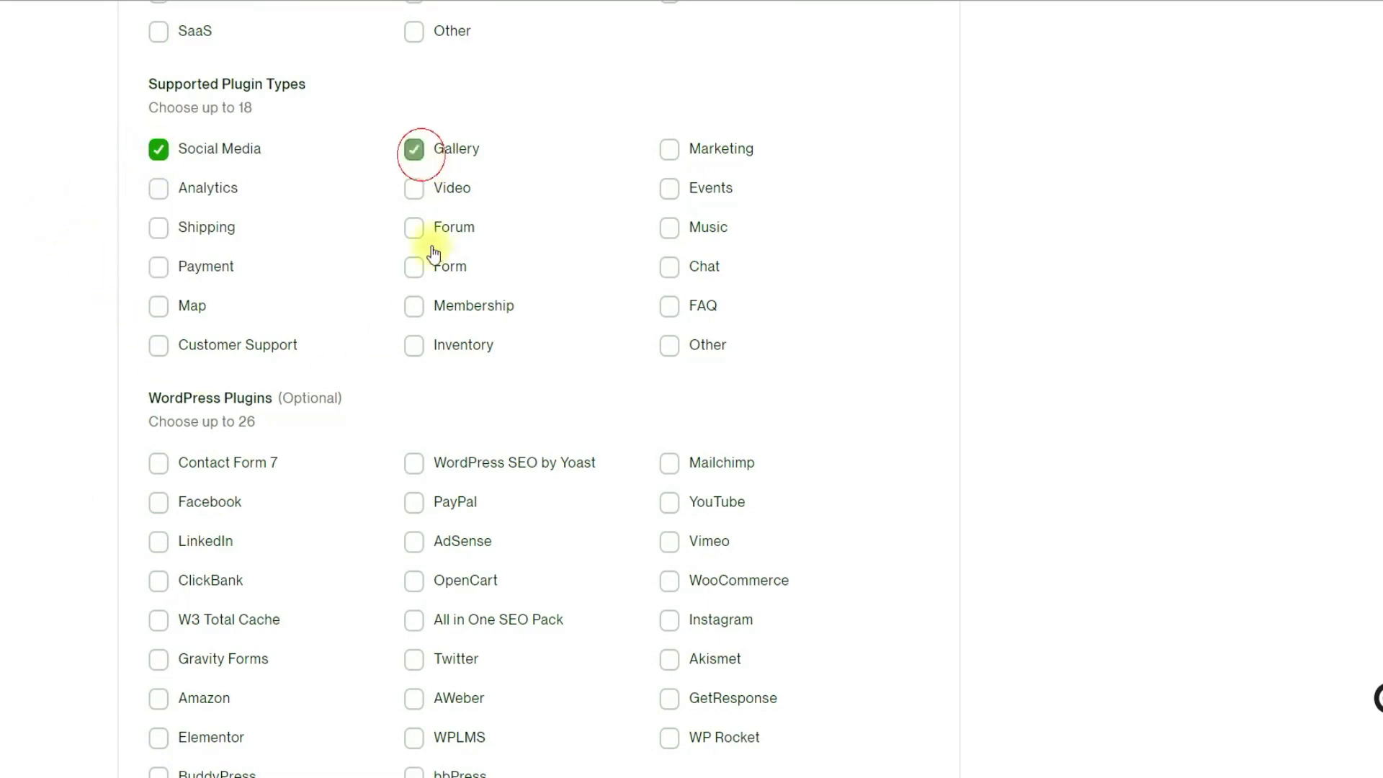
left_click(415, 189)
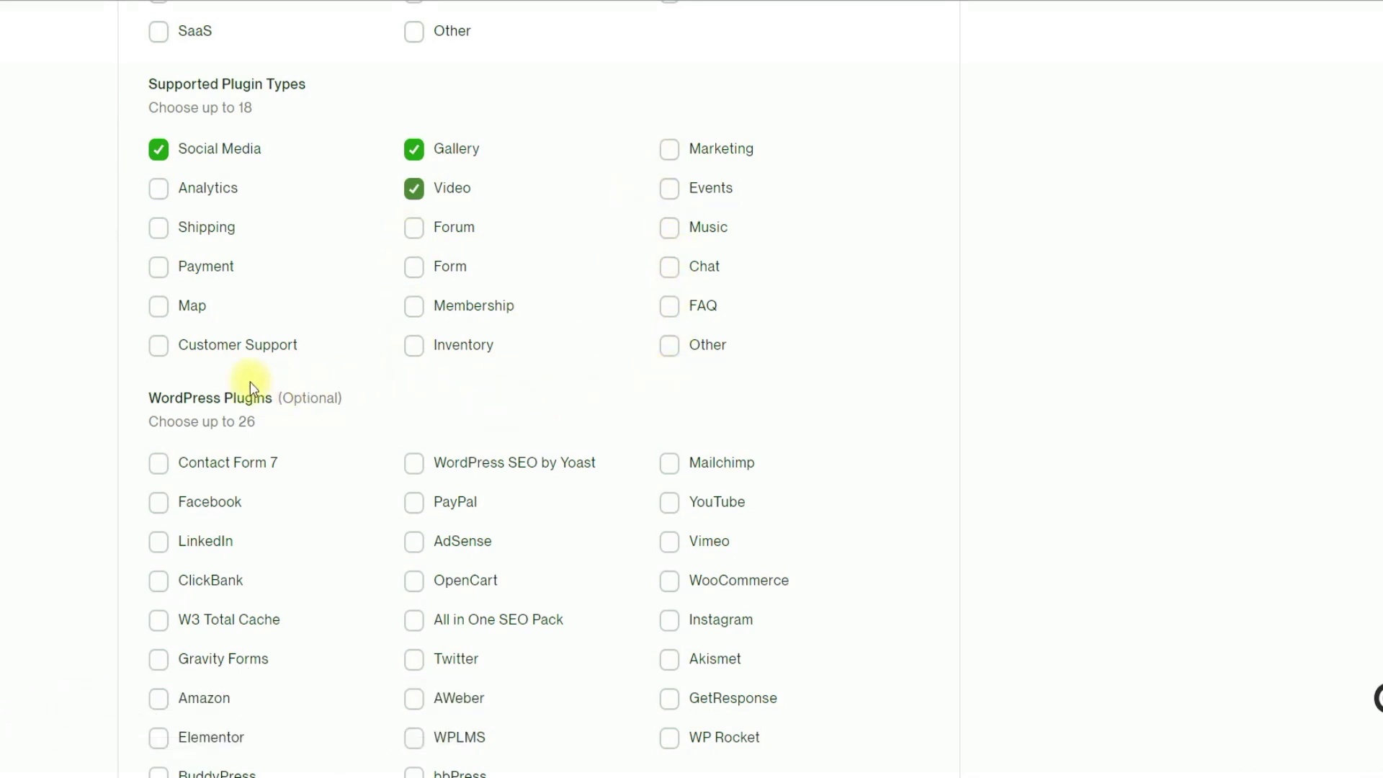
left_click(159, 229)
left_click(159, 268)
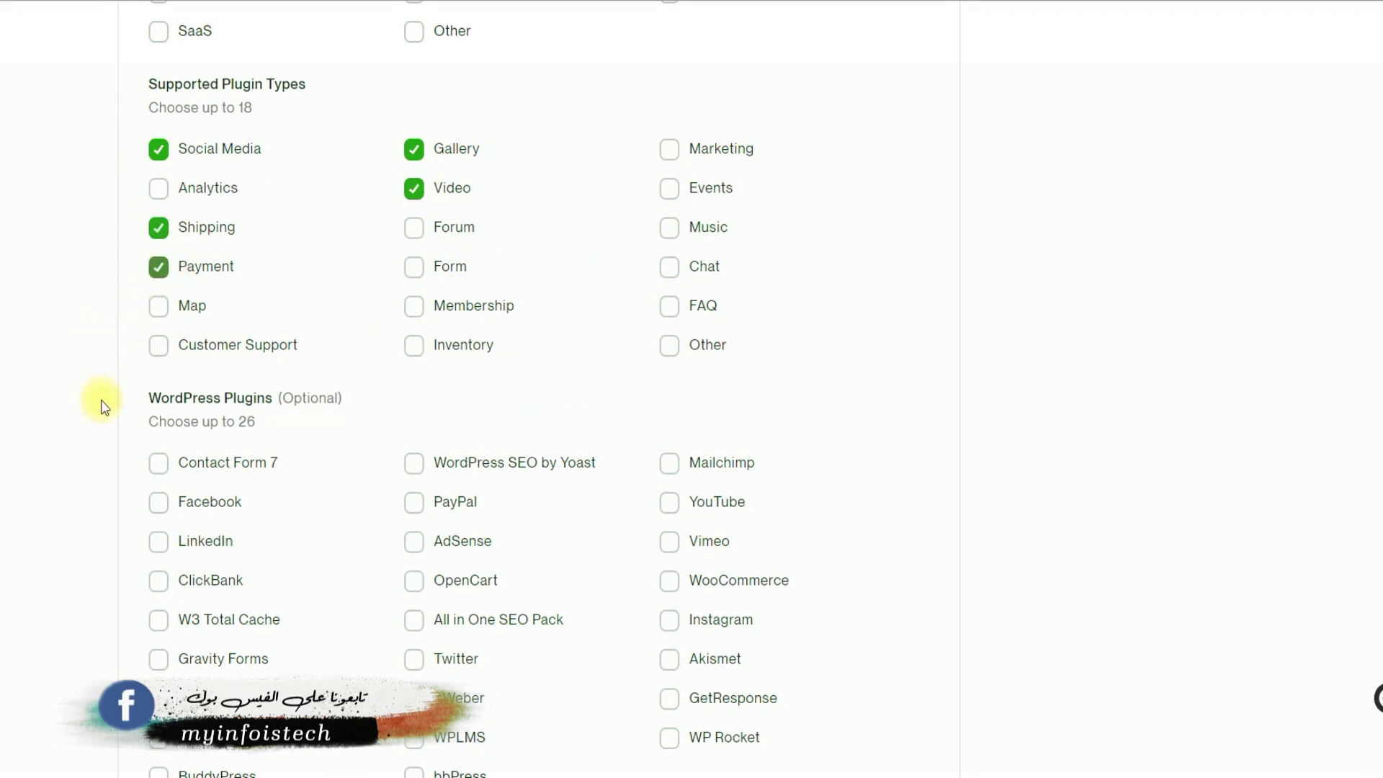
left_click(158, 186)
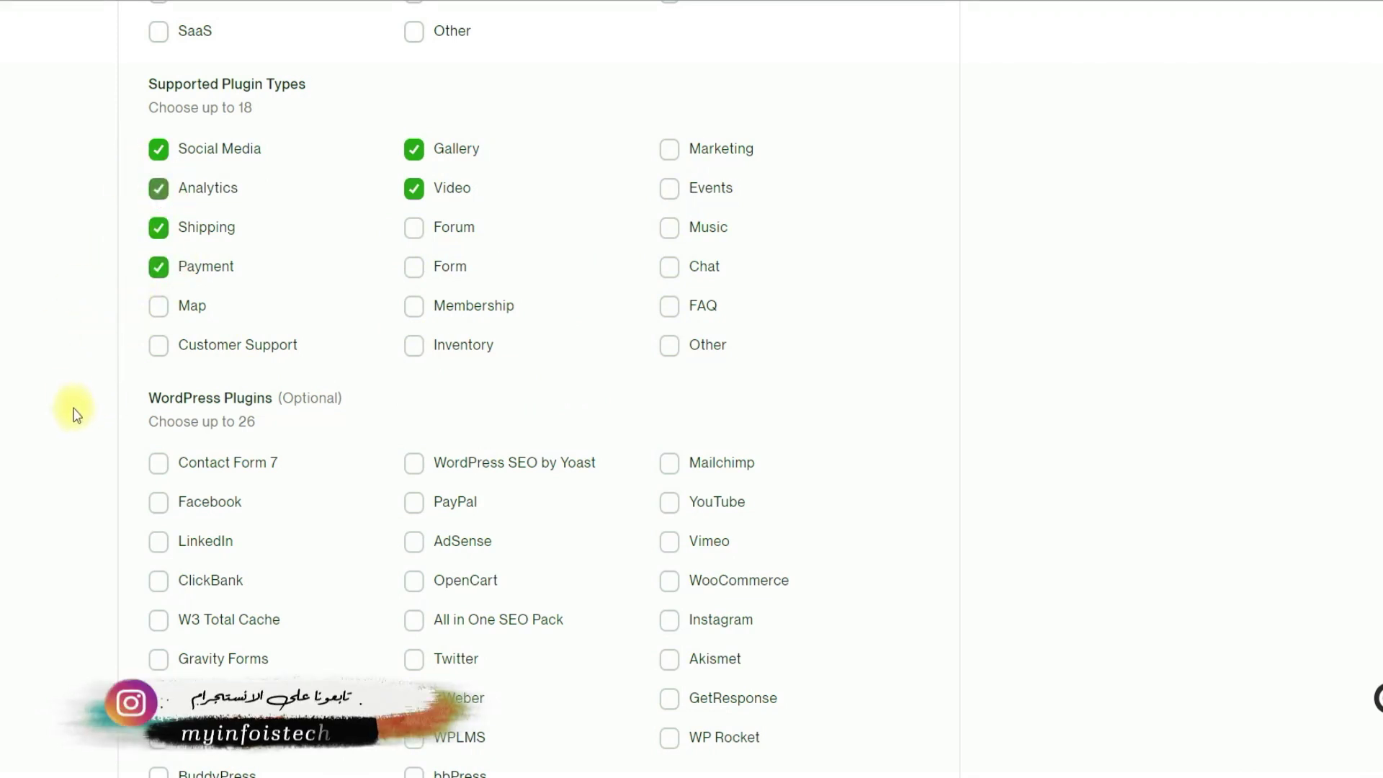
Include WordPress SEO by Yoast, Mailchimp, PayPal, WooCommerce and YouTube among the project's WordPress plugins
scroll(78, 423, "down", 3)
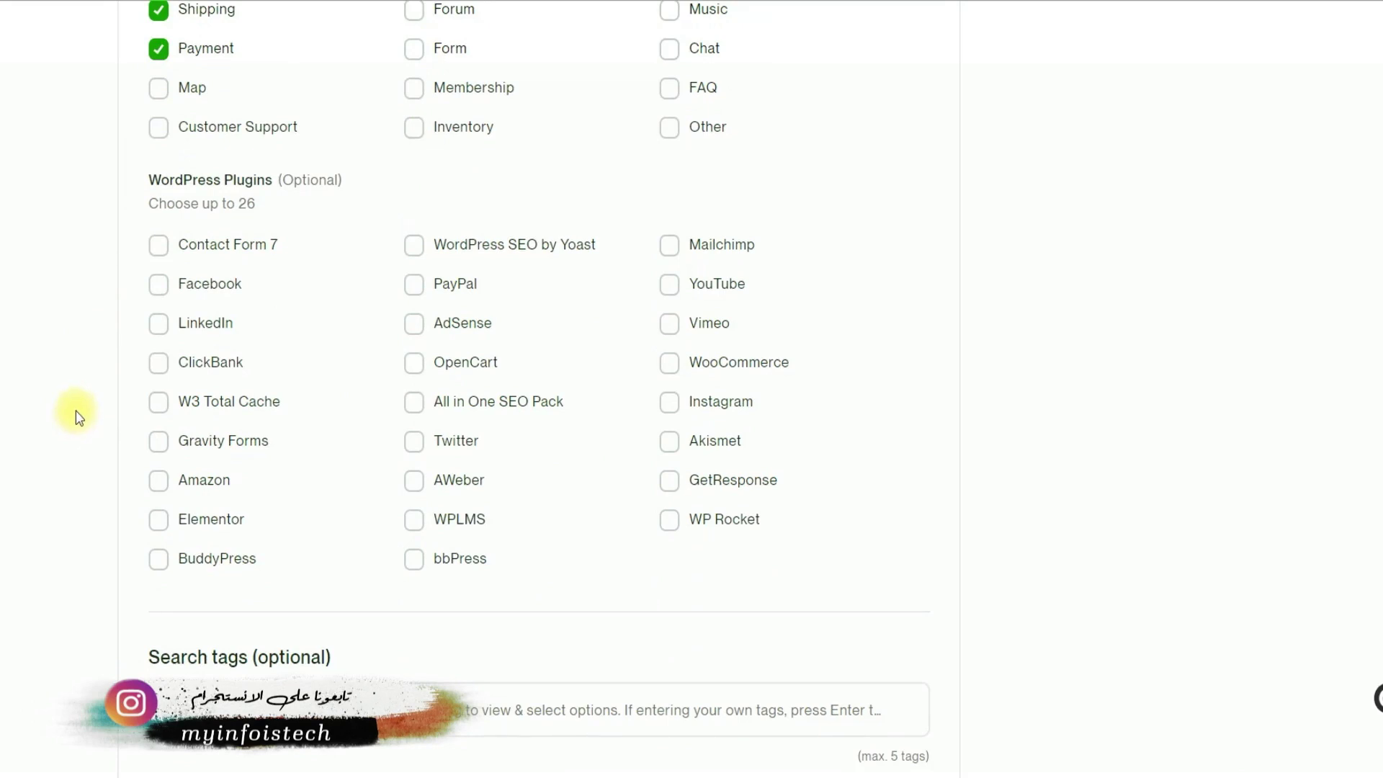
scroll(76, 412, "up", 3)
scroll(118, 408, "down", 4)
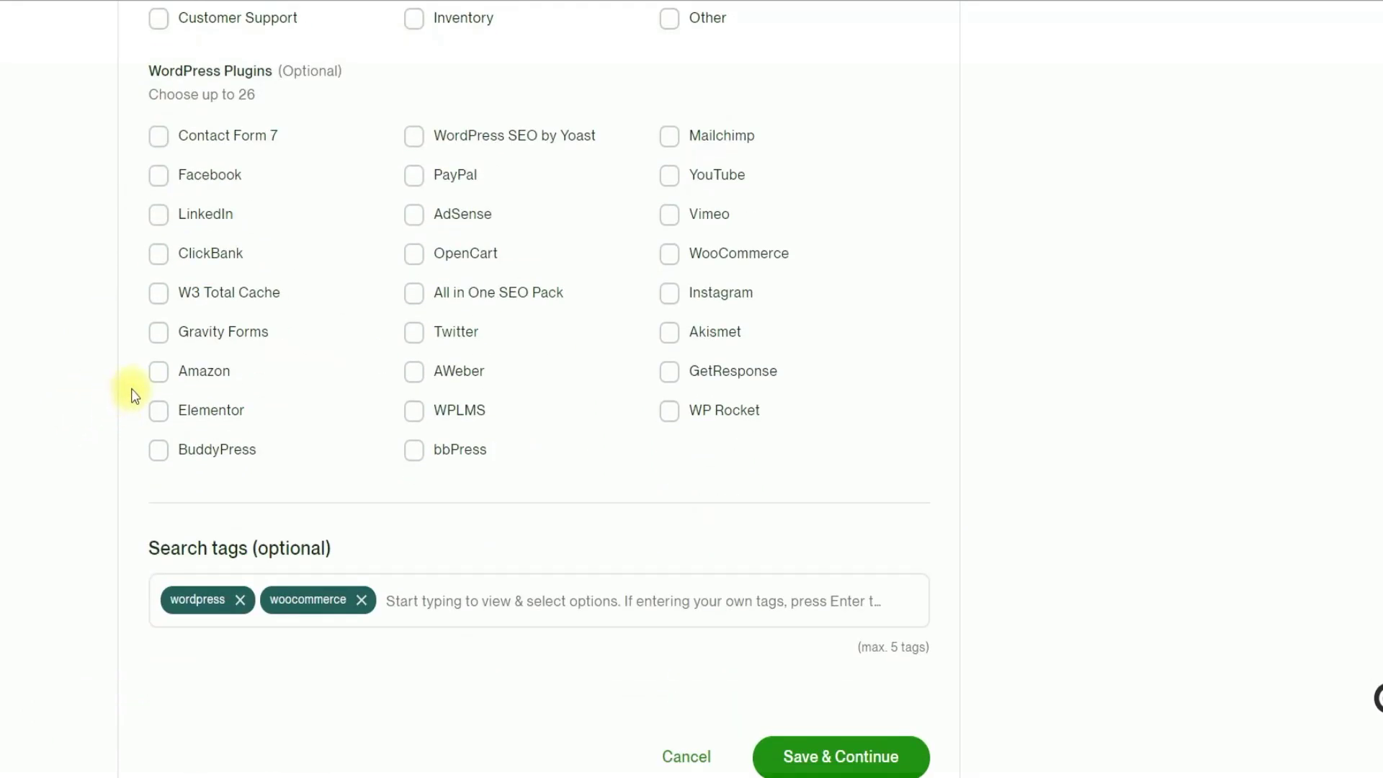
left_click(420, 141)
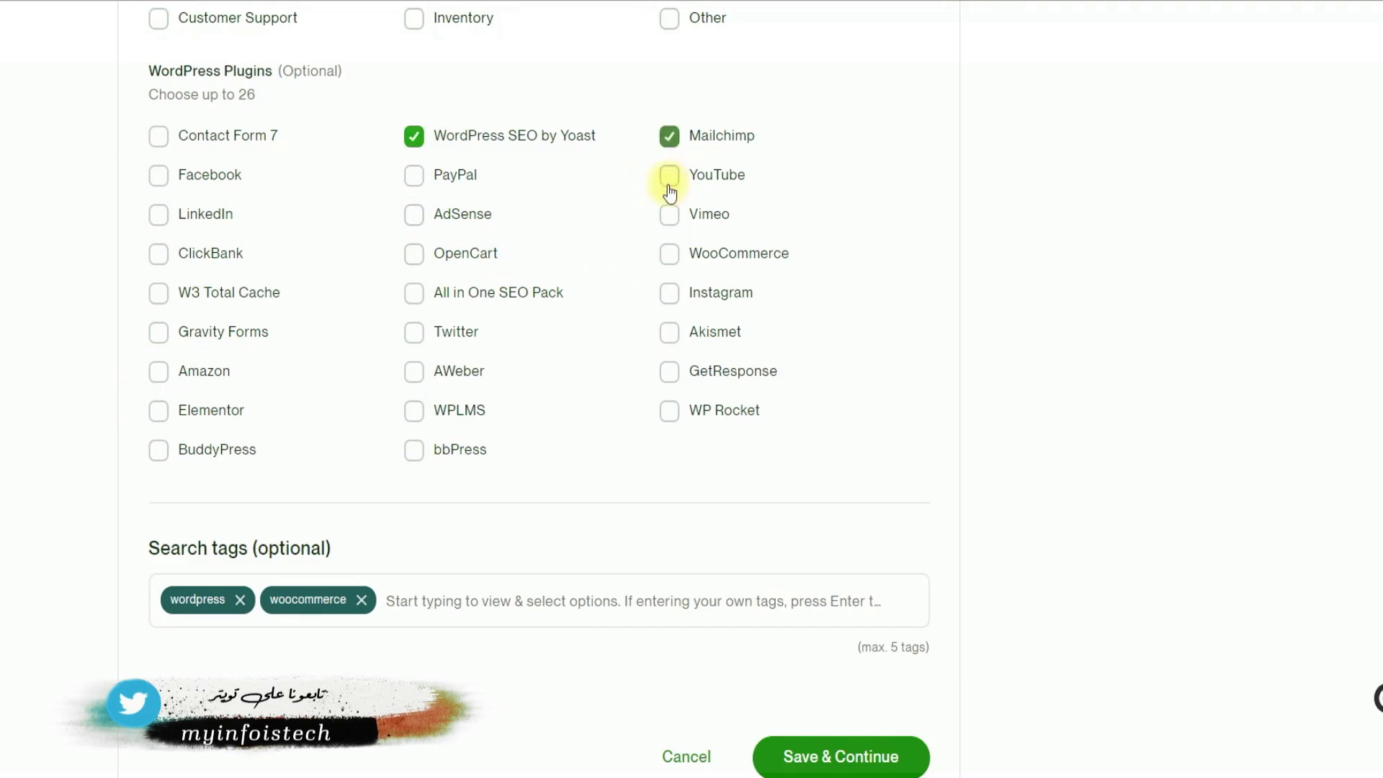
left_click(418, 189)
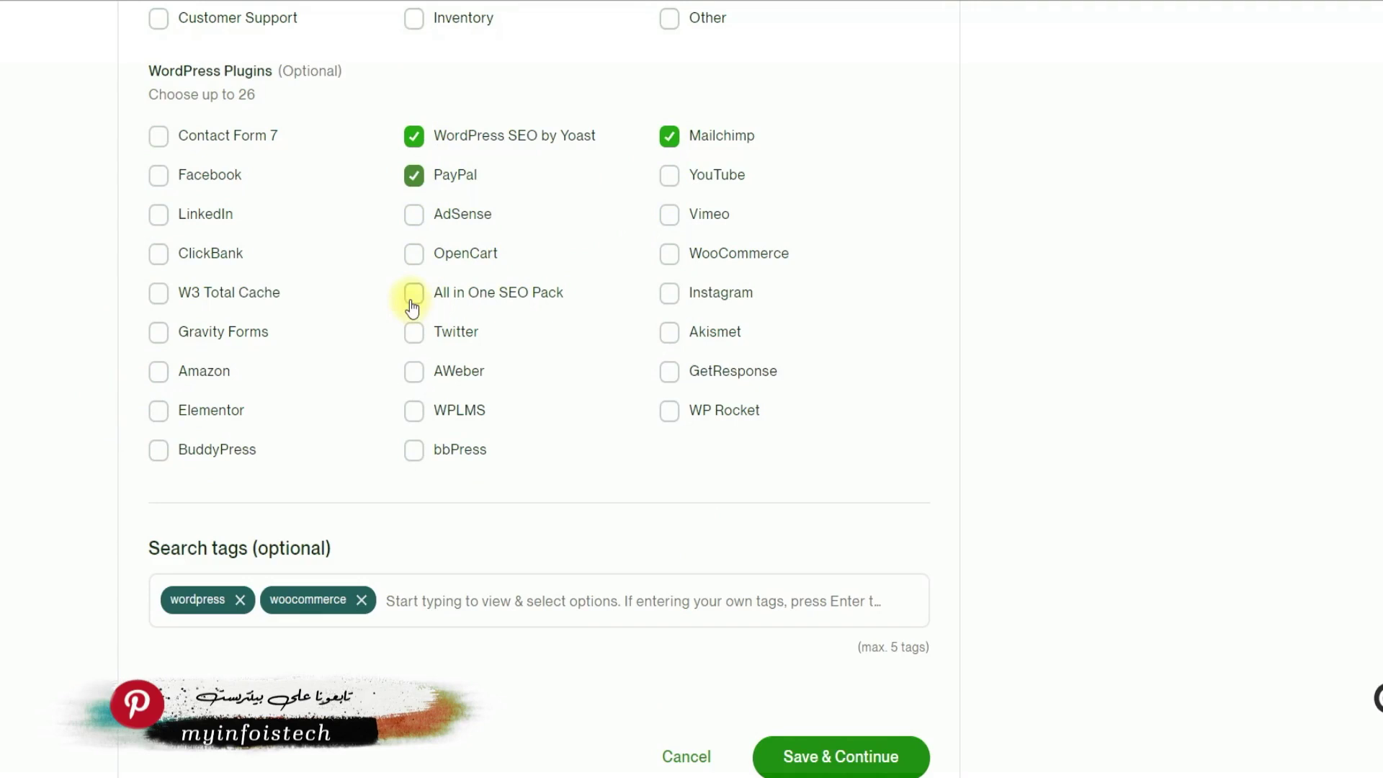
left_click(661, 256)
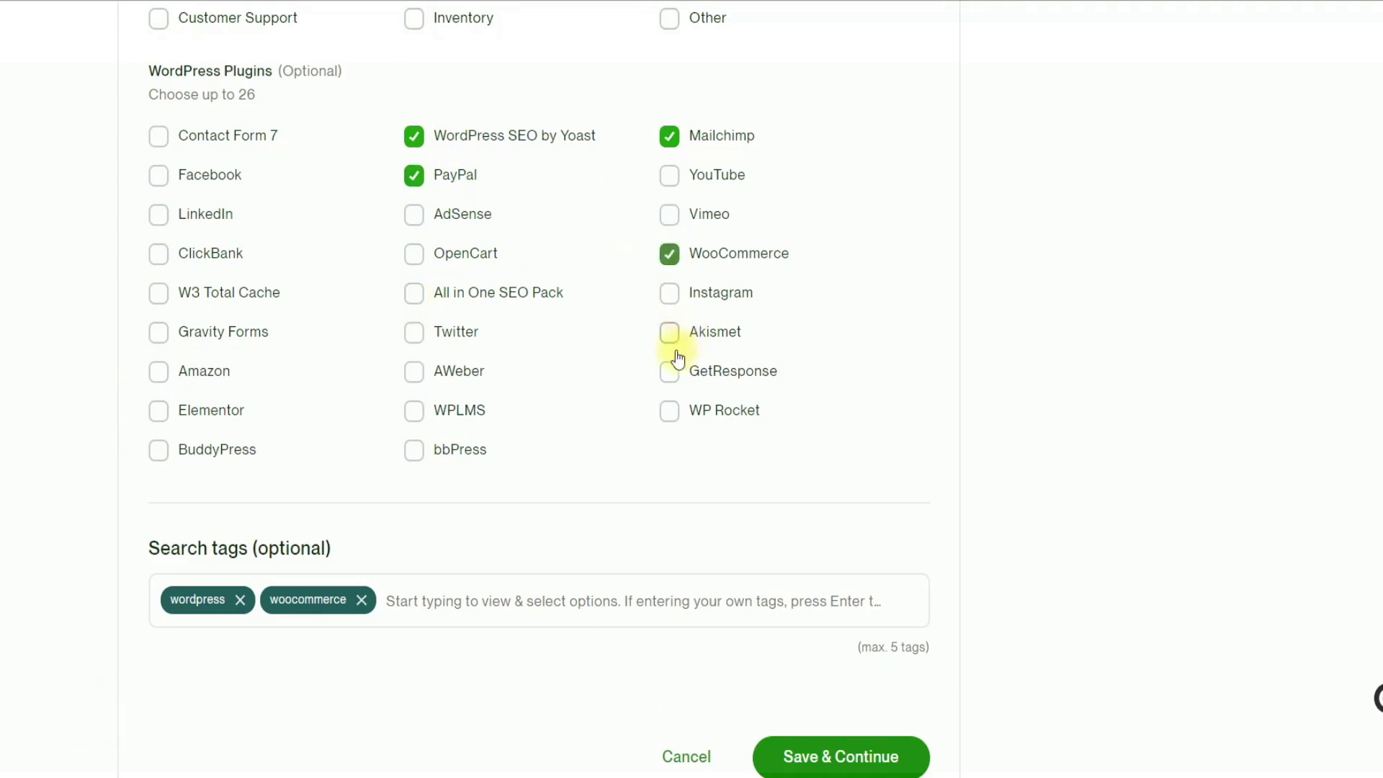
left_click(677, 177)
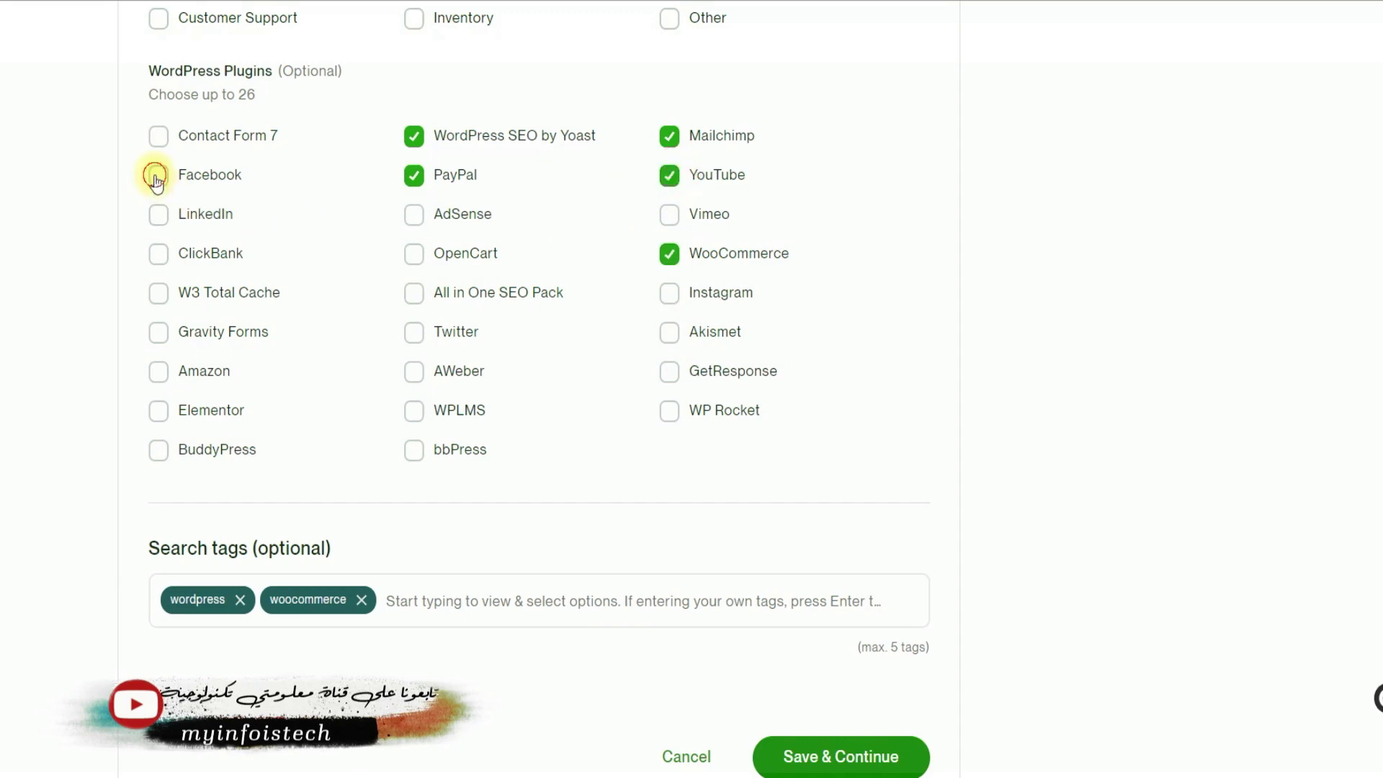
Add Facebook, LinkedIn, ClickBank, Contact Form 7, W3 Total Cache, Amazon, Elementor, All in One SEO Pack and Instagram to the WordPress plugins
left_click(157, 177)
left_click(160, 218)
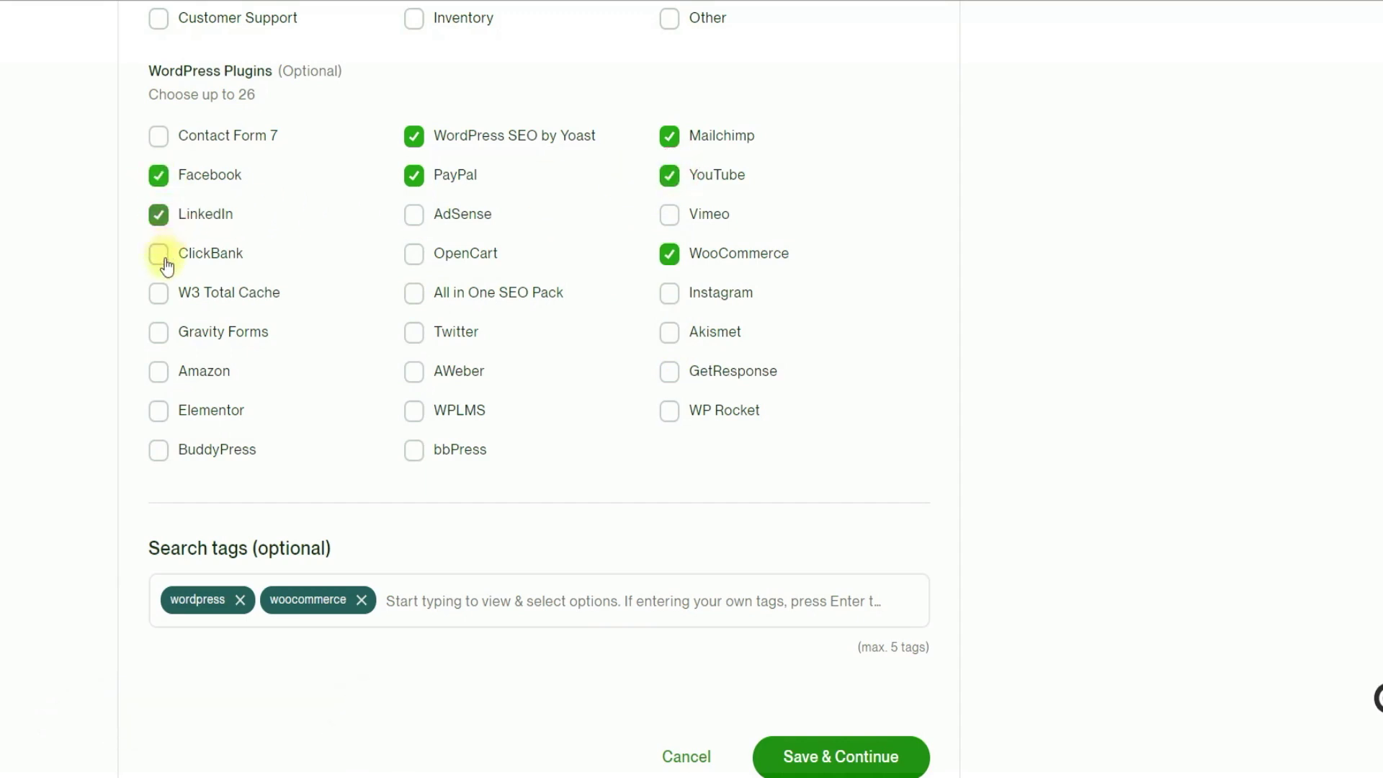
left_click(159, 257)
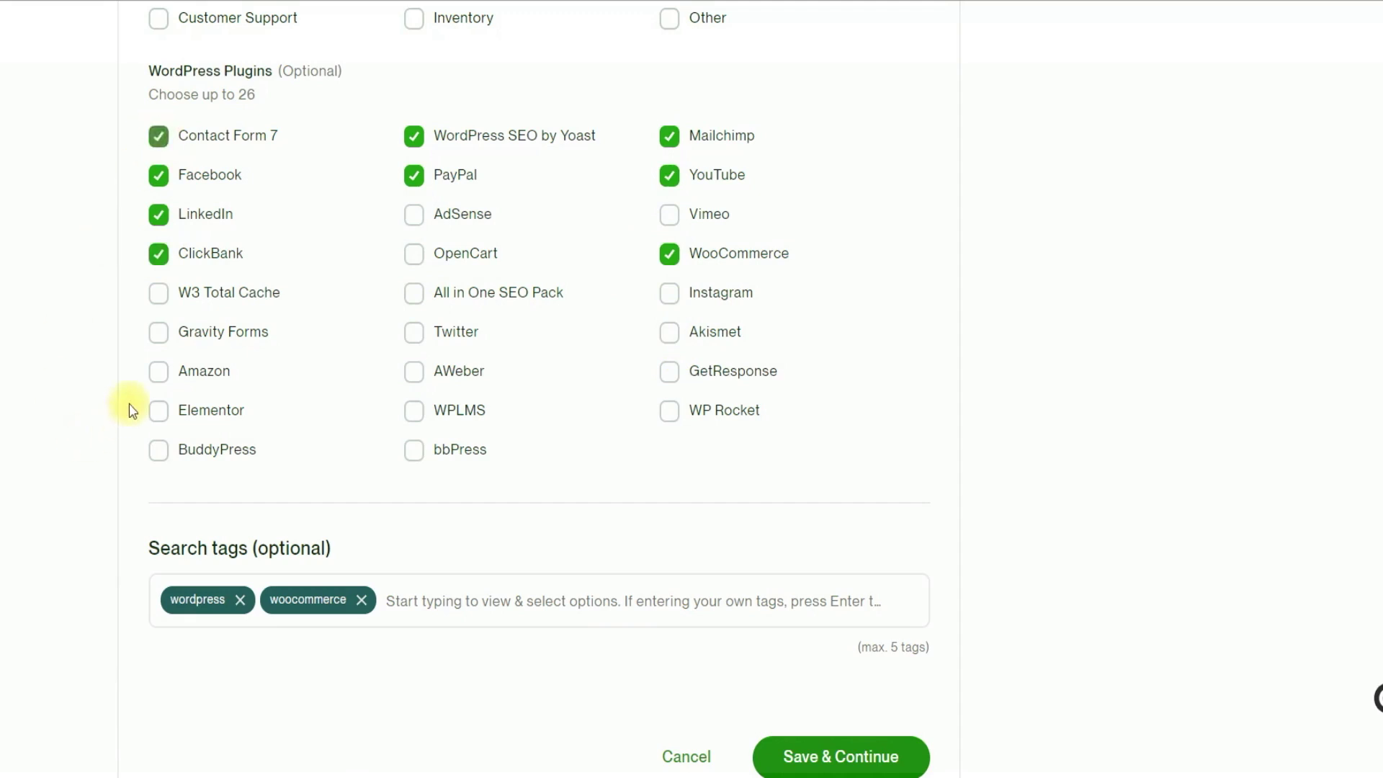
left_click(158, 294)
scroll(99, 395, "down", 2)
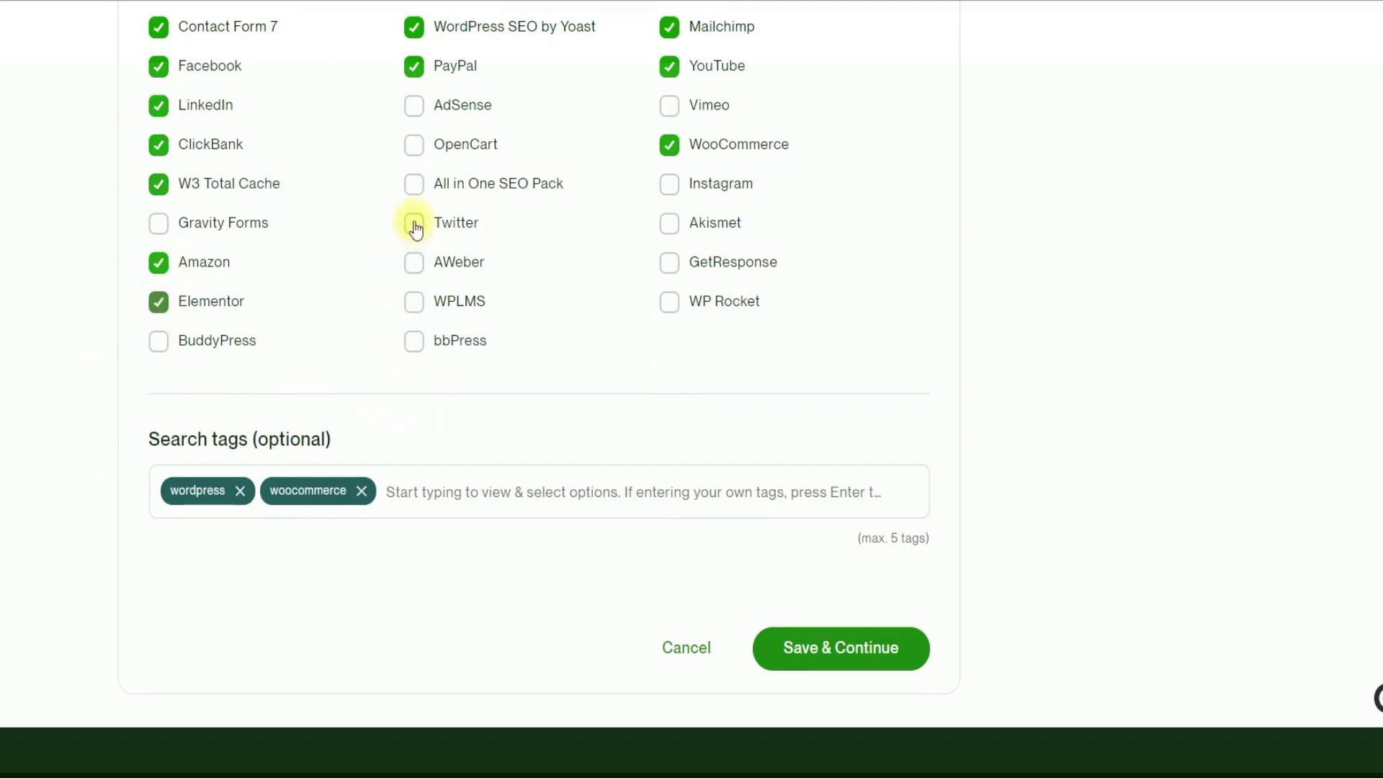
left_click(415, 189)
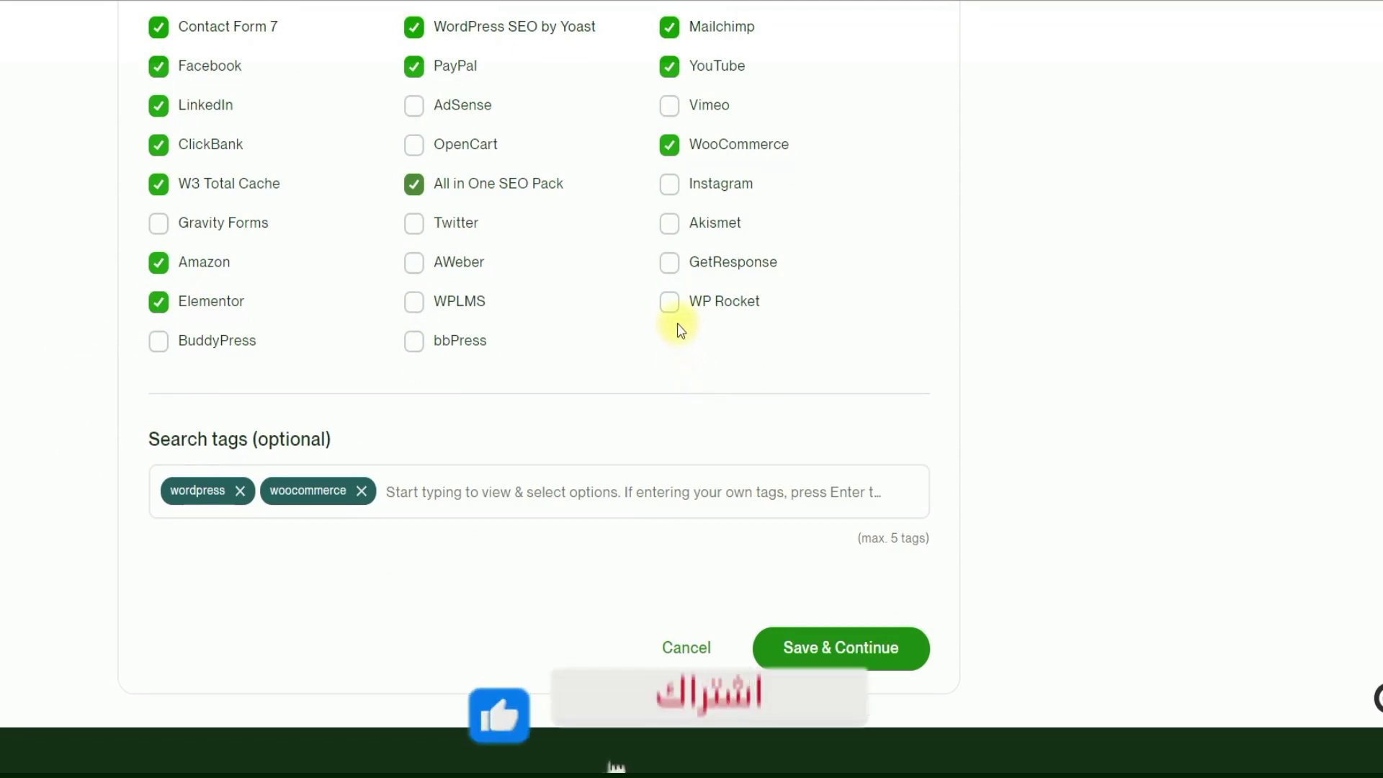
left_click(665, 191)
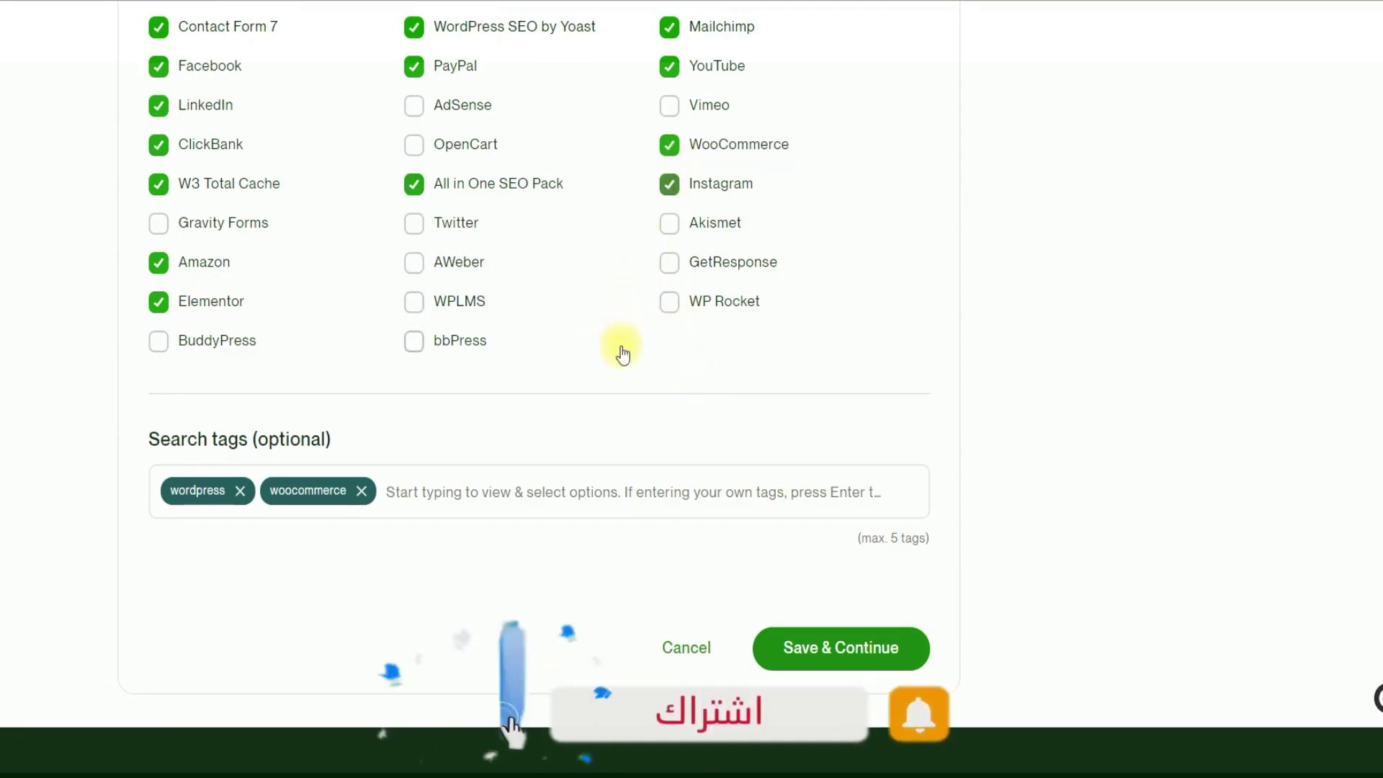
Add "elementor" as a search tag for the project, using the suggested option
scroll(621, 353, "down", 3)
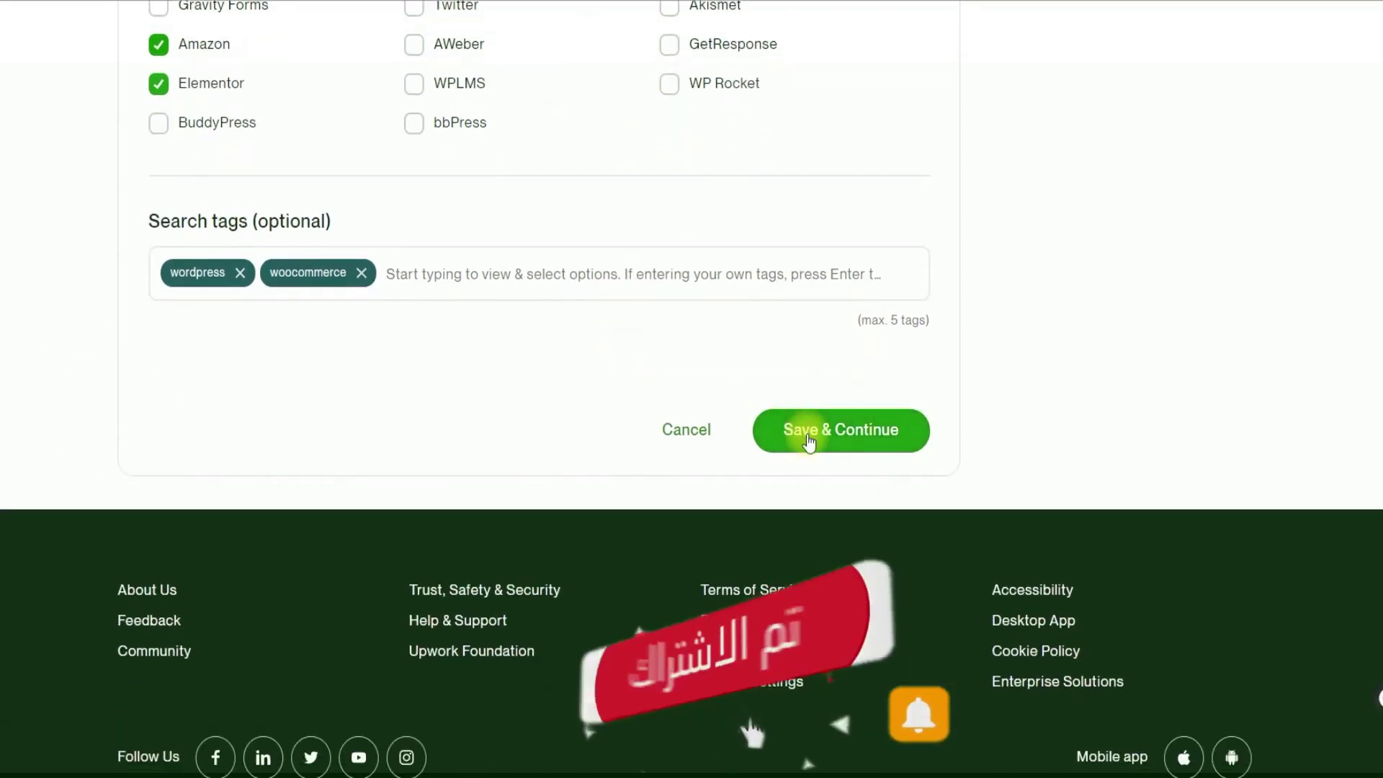
left_click(449, 274)
type("element")
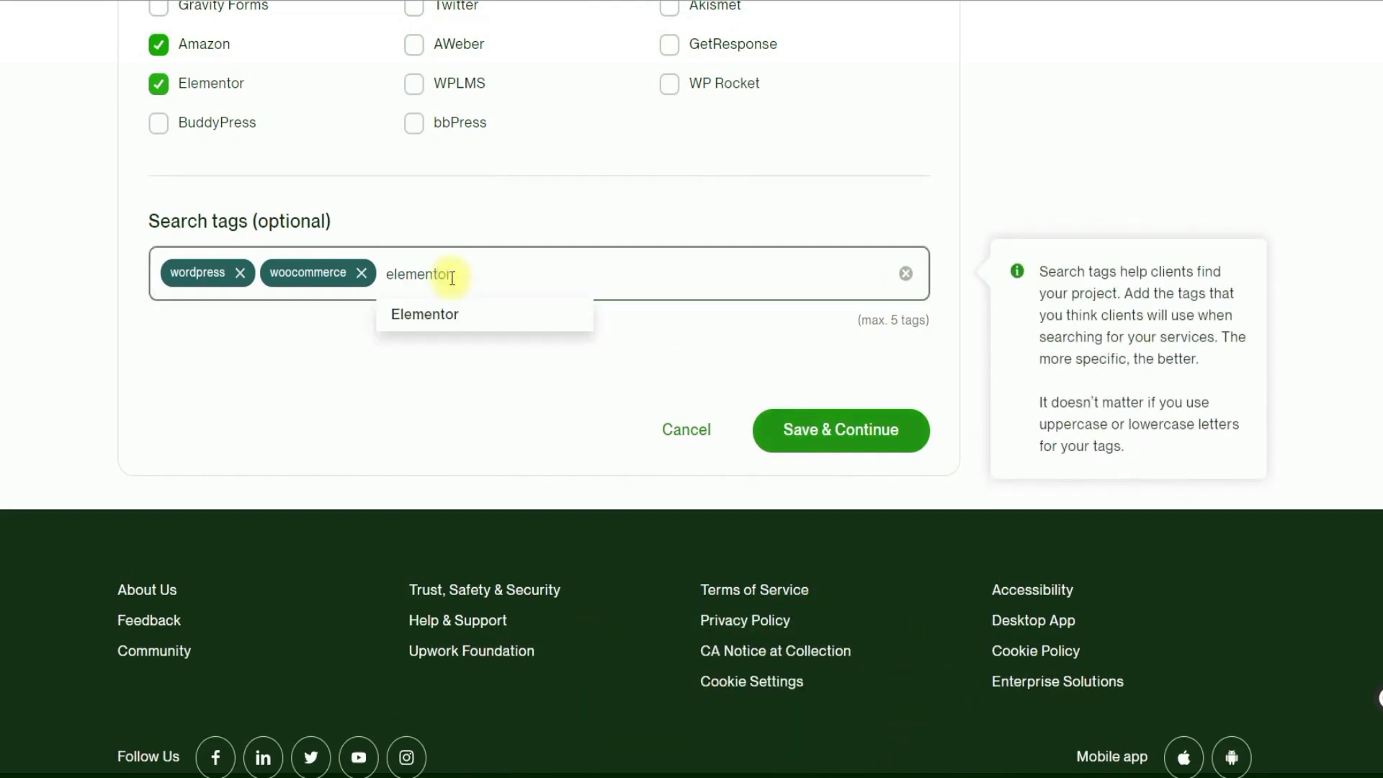
type("or")
left_click(465, 312)
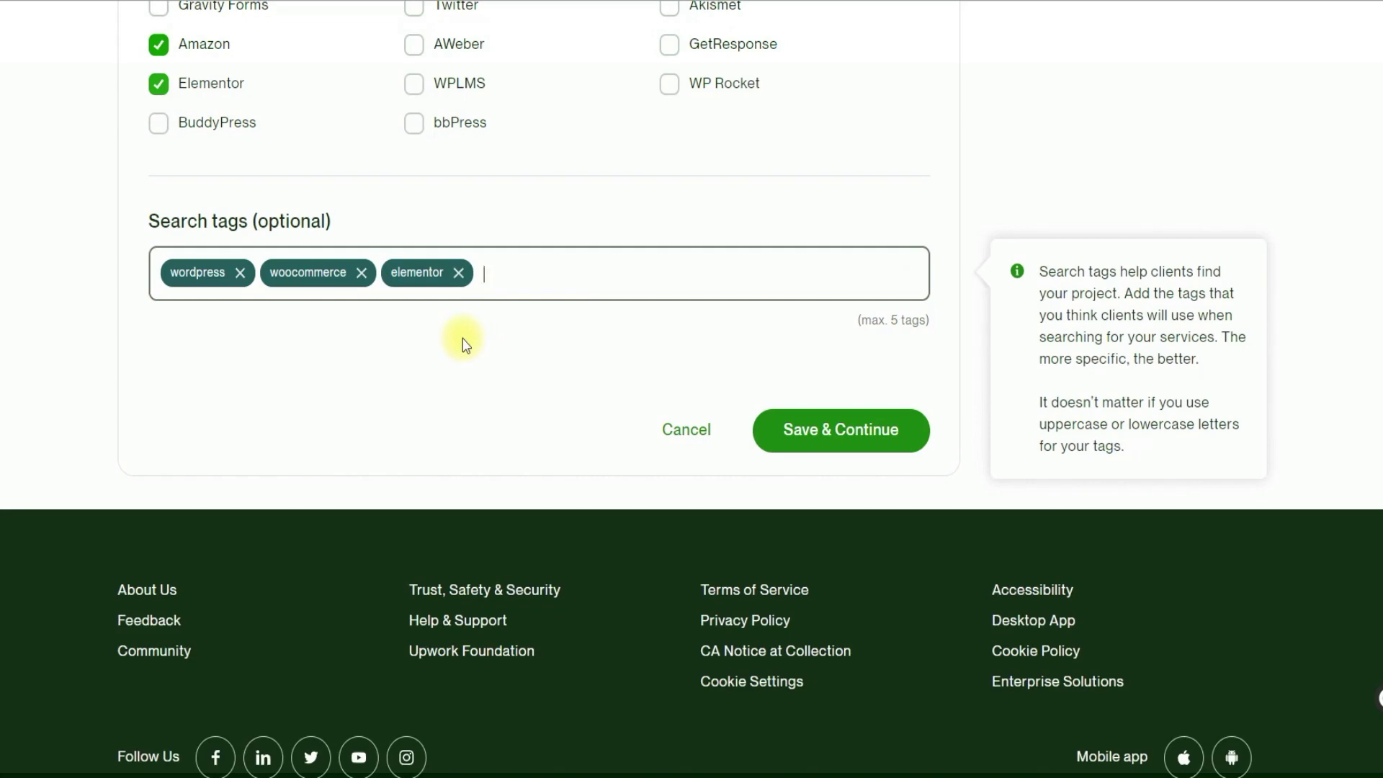
Review the completed project overview, checking the title, category, project attributes and search tags
scroll(479, 469, "up", 5)
scroll(62, 437, "up", 5)
scroll(62, 437, "down", 3)
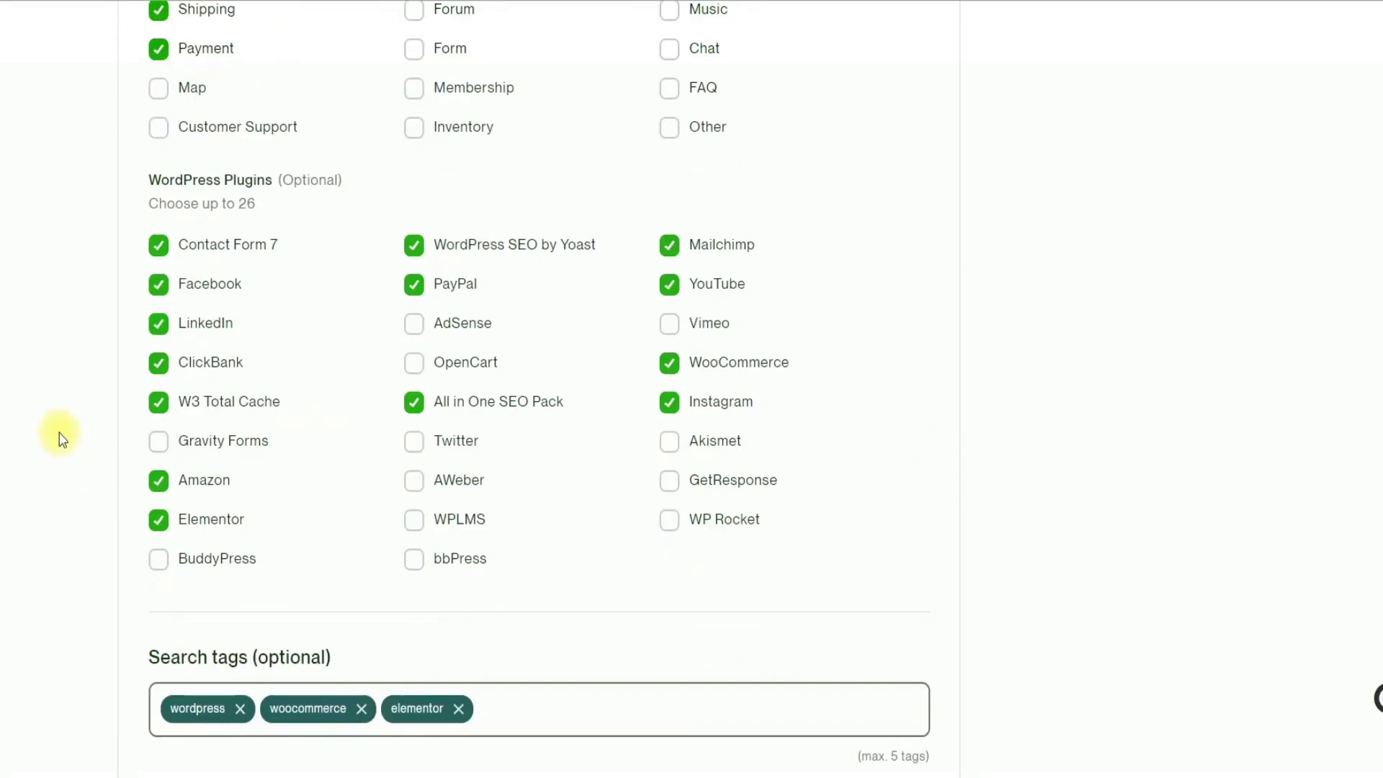
scroll(62, 440, "up", 20)
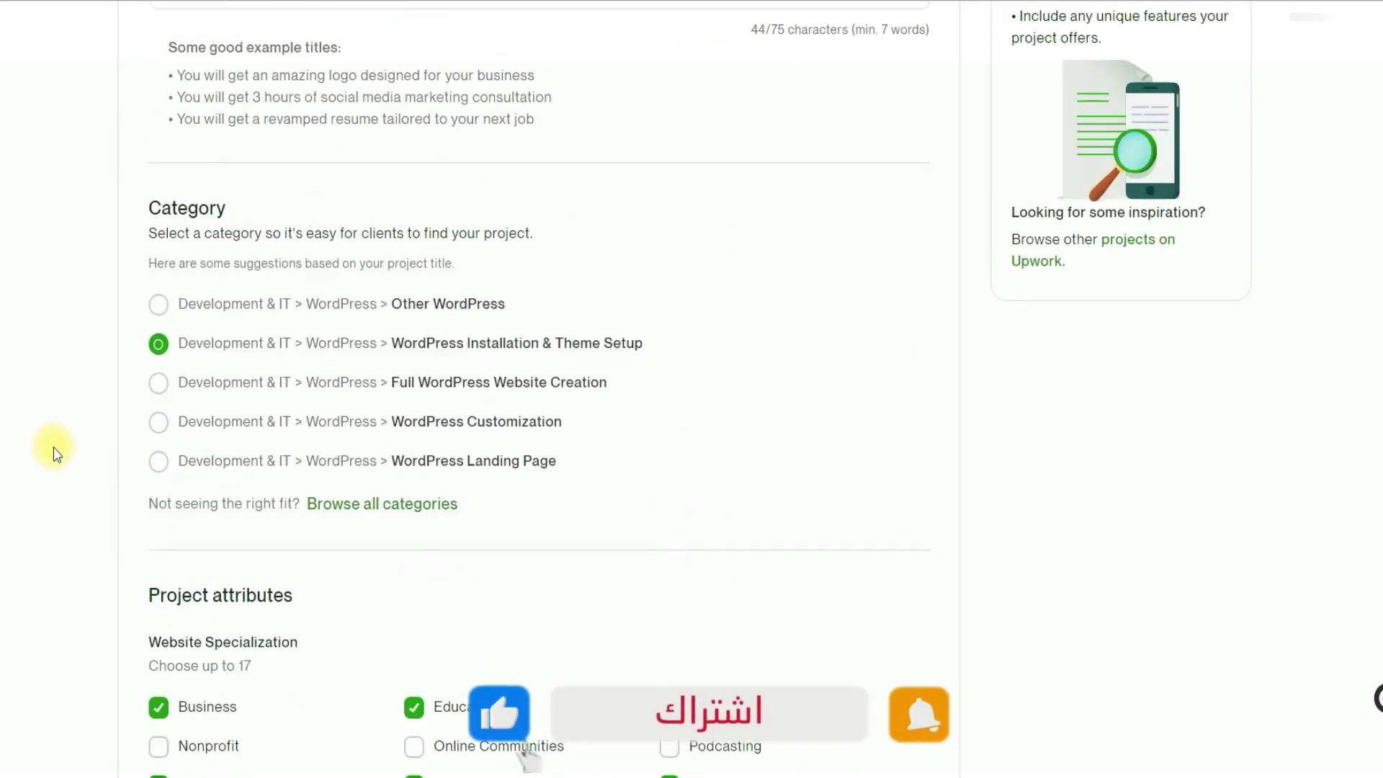
scroll(54, 461, "down", 5)
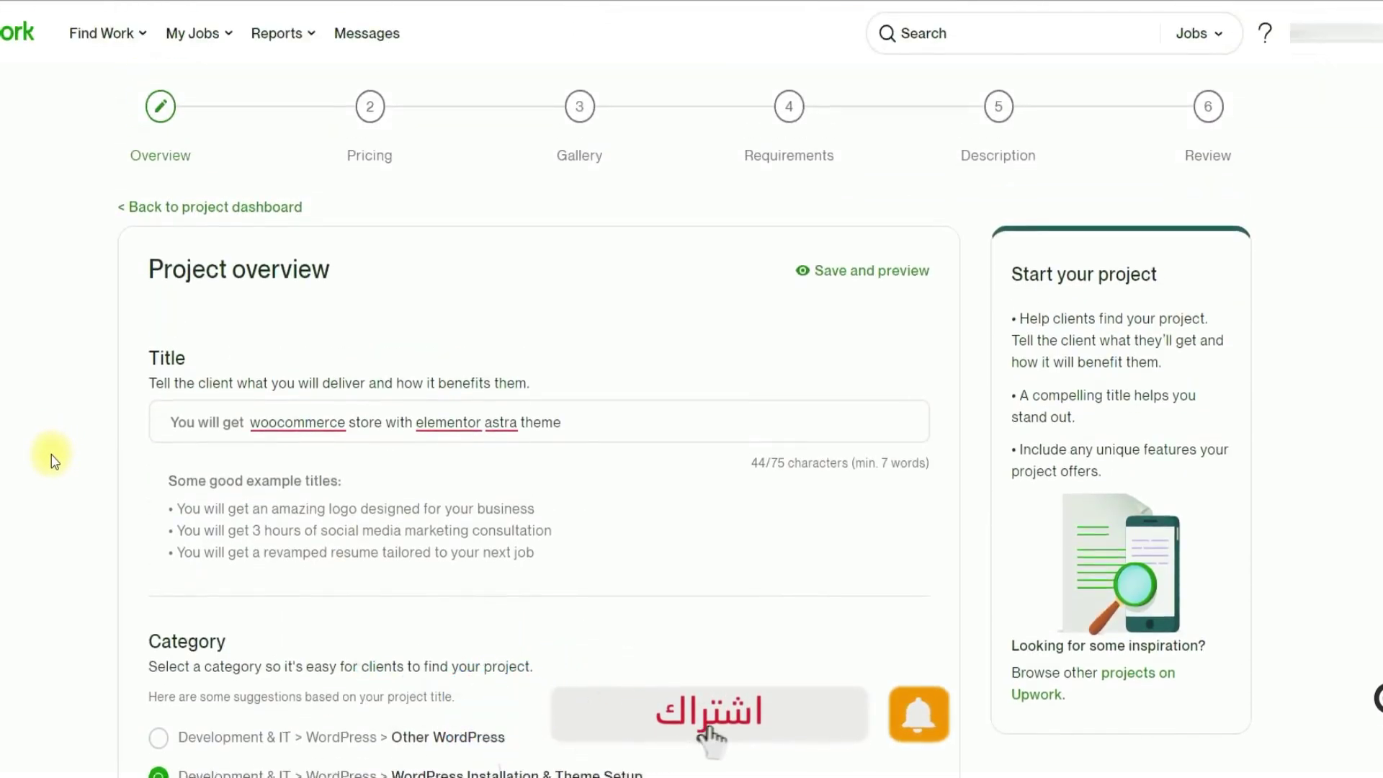
scroll(51, 463, "down", 10)
scroll(84, 485, "up", 12)
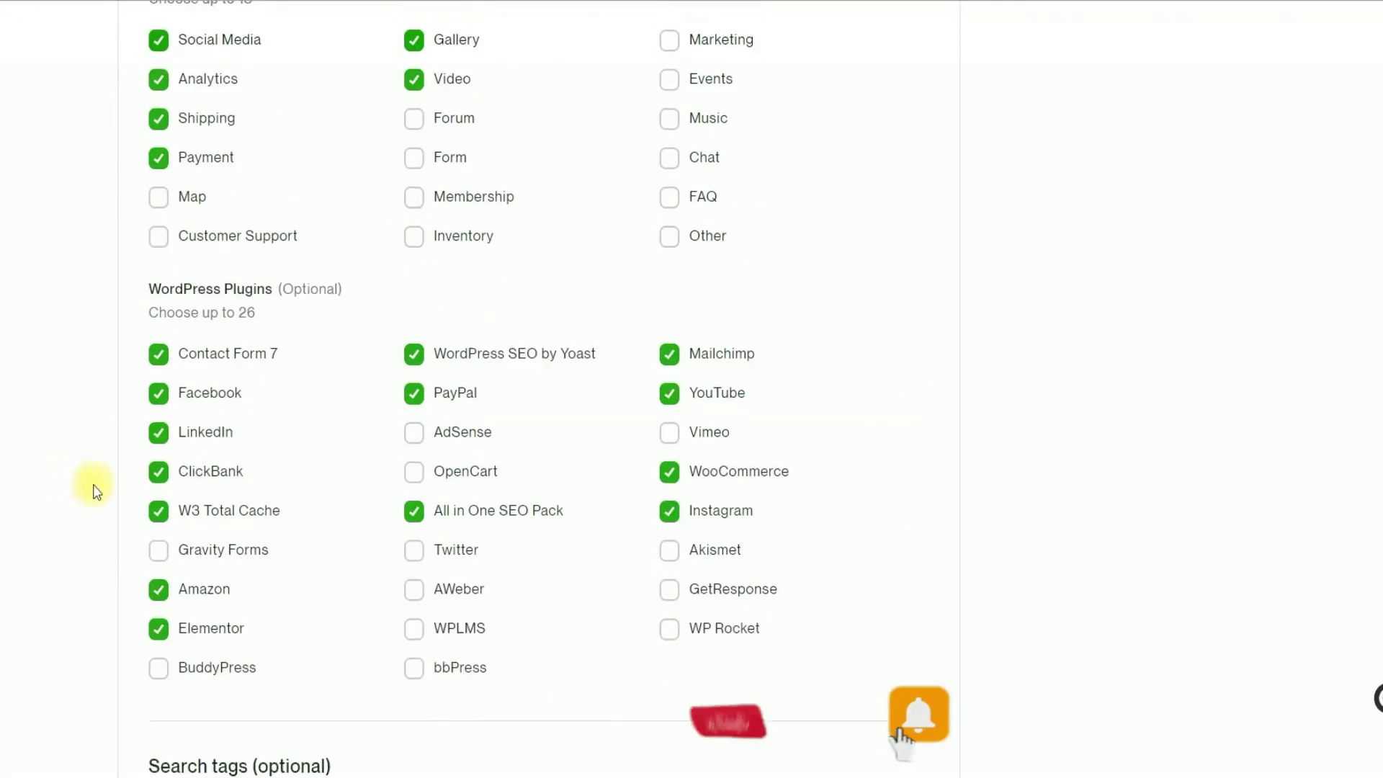
Capitalize the words Astra, Elementor and Woocommerce in the project title
scroll(525, 417, "up", 5)
left_click(497, 96)
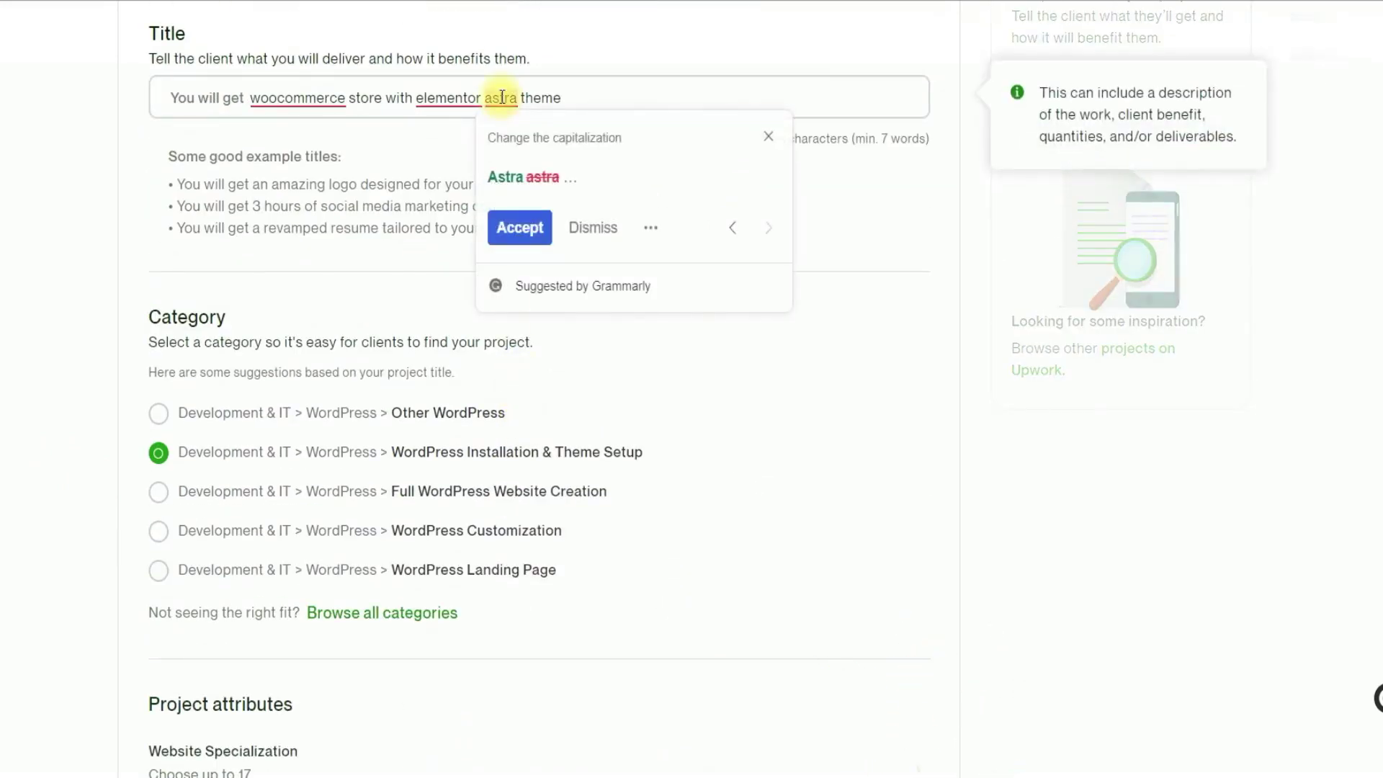
left_click(518, 226)
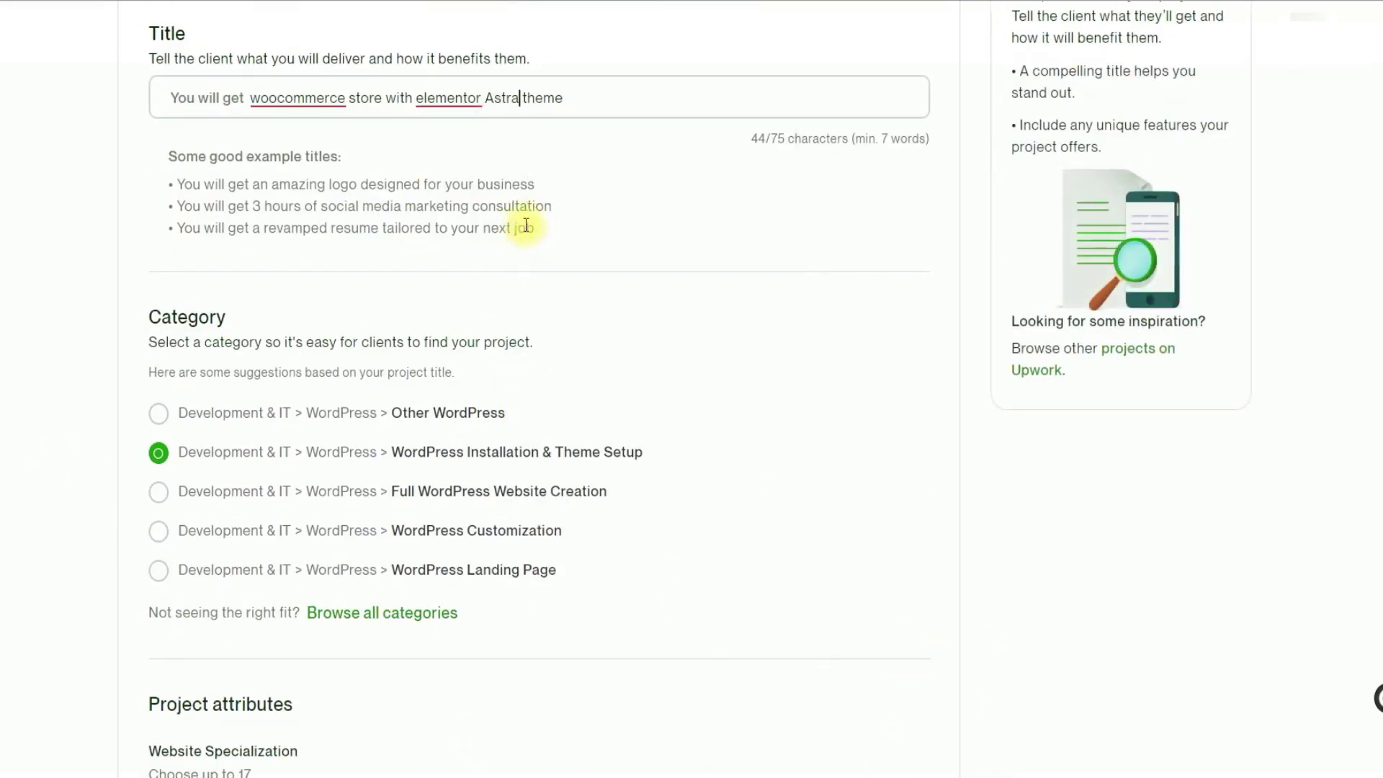
left_click(421, 99)
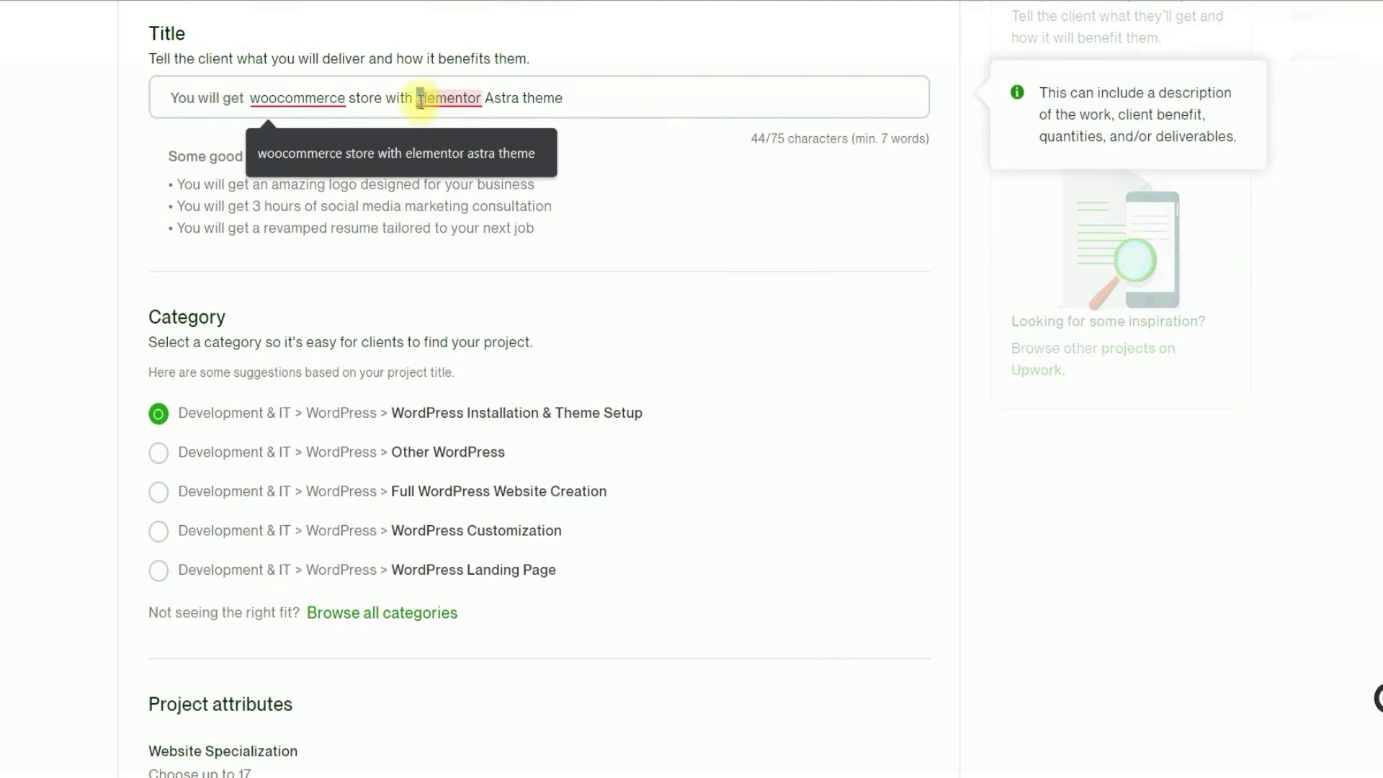
type("E")
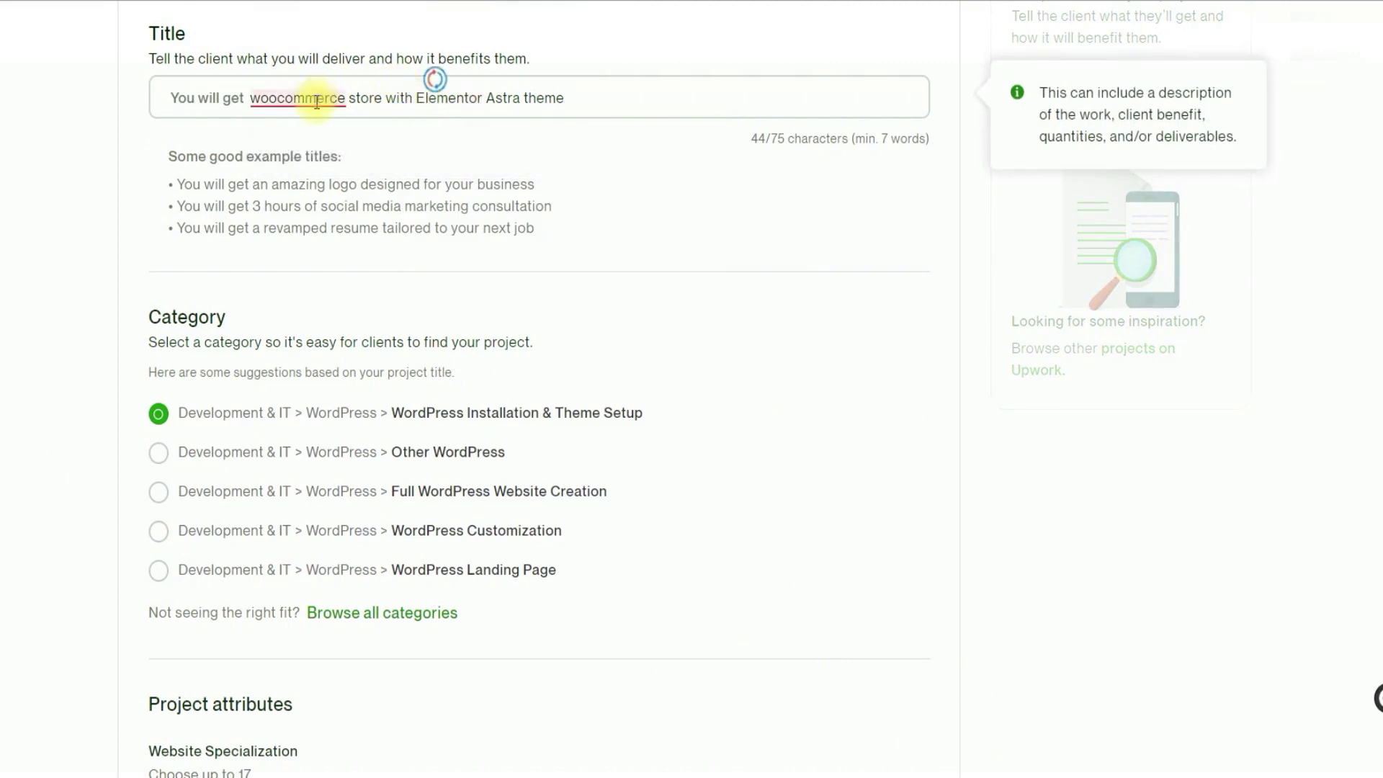
left_click_drag(251, 98, 256, 97)
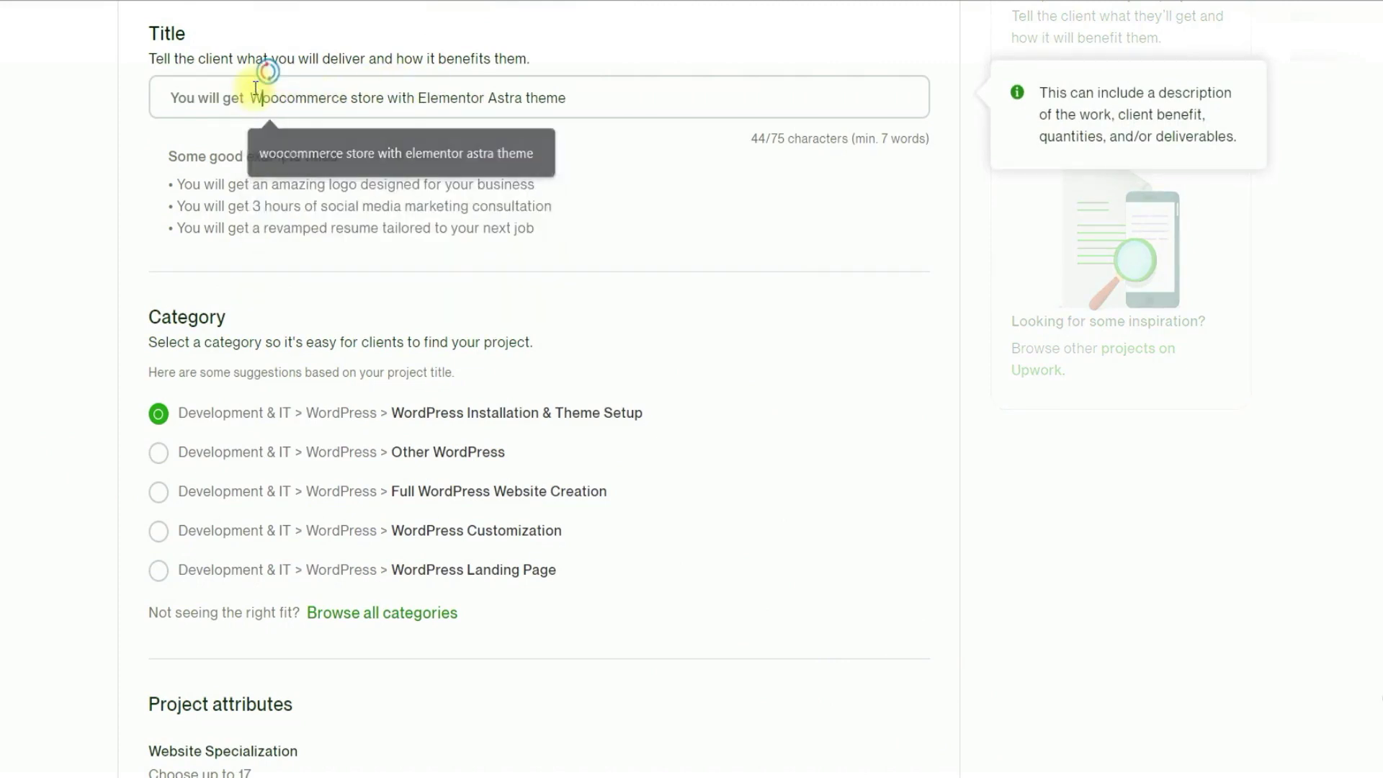
Enter "astra theme" as another search tag and save the overview to continue to the pricing stage
scroll(8, 357, "down", 10)
scroll(3, 354, "down", 13)
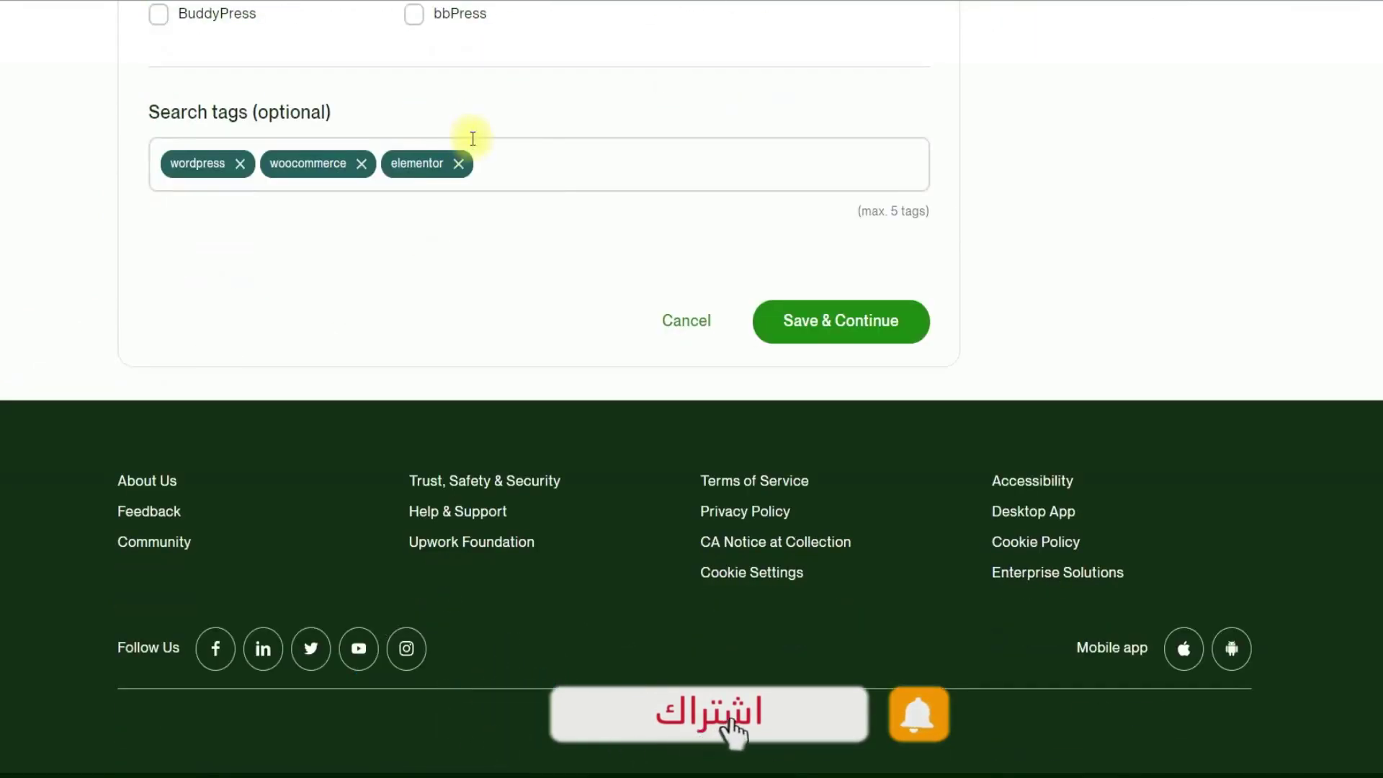
left_click(519, 171)
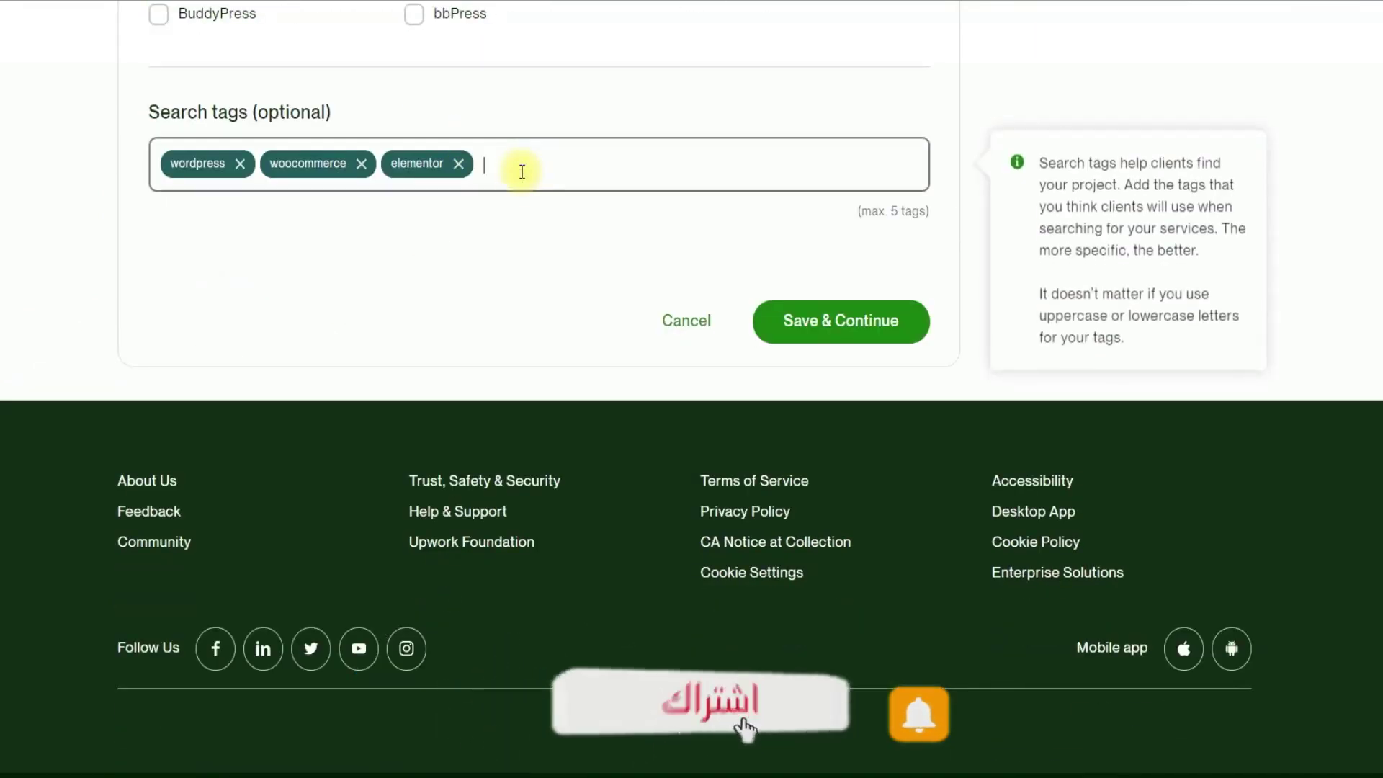
type("as")
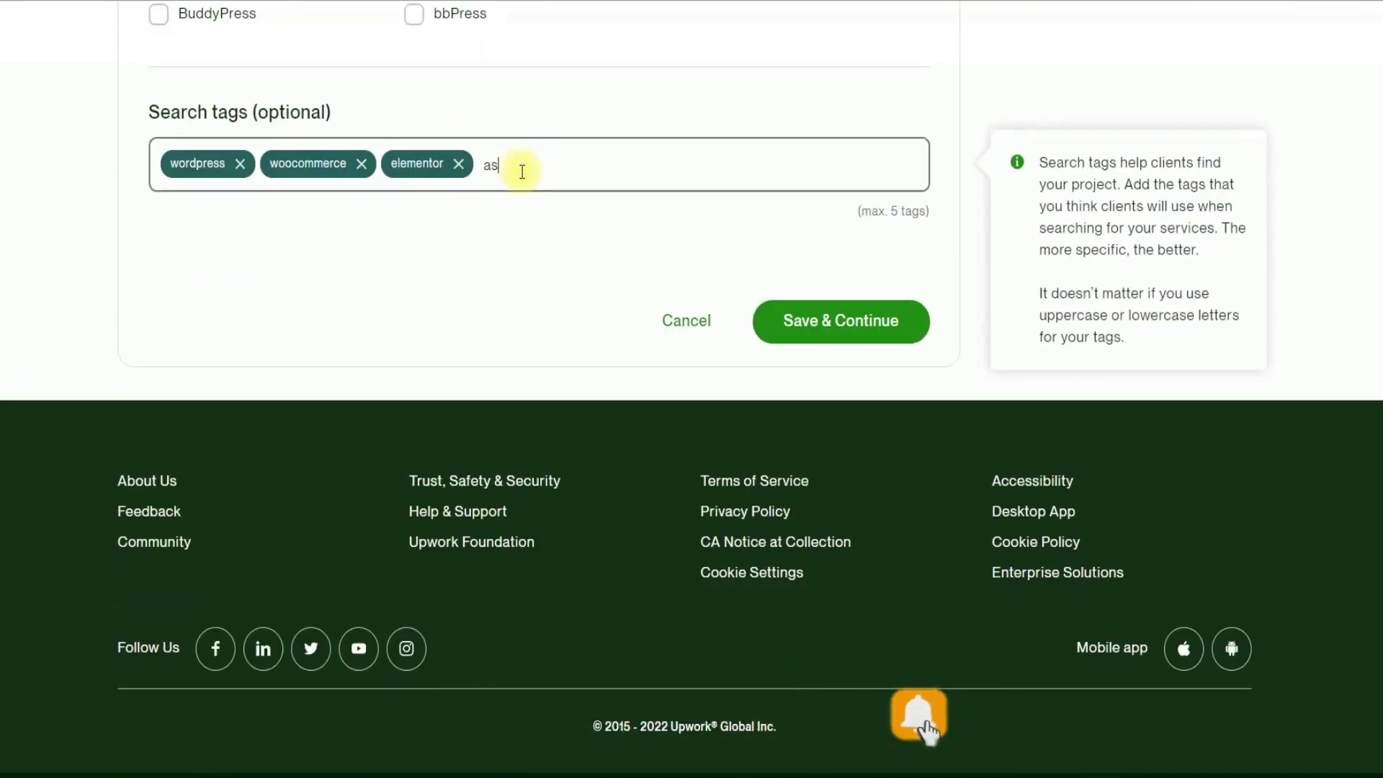
type("tra theme")
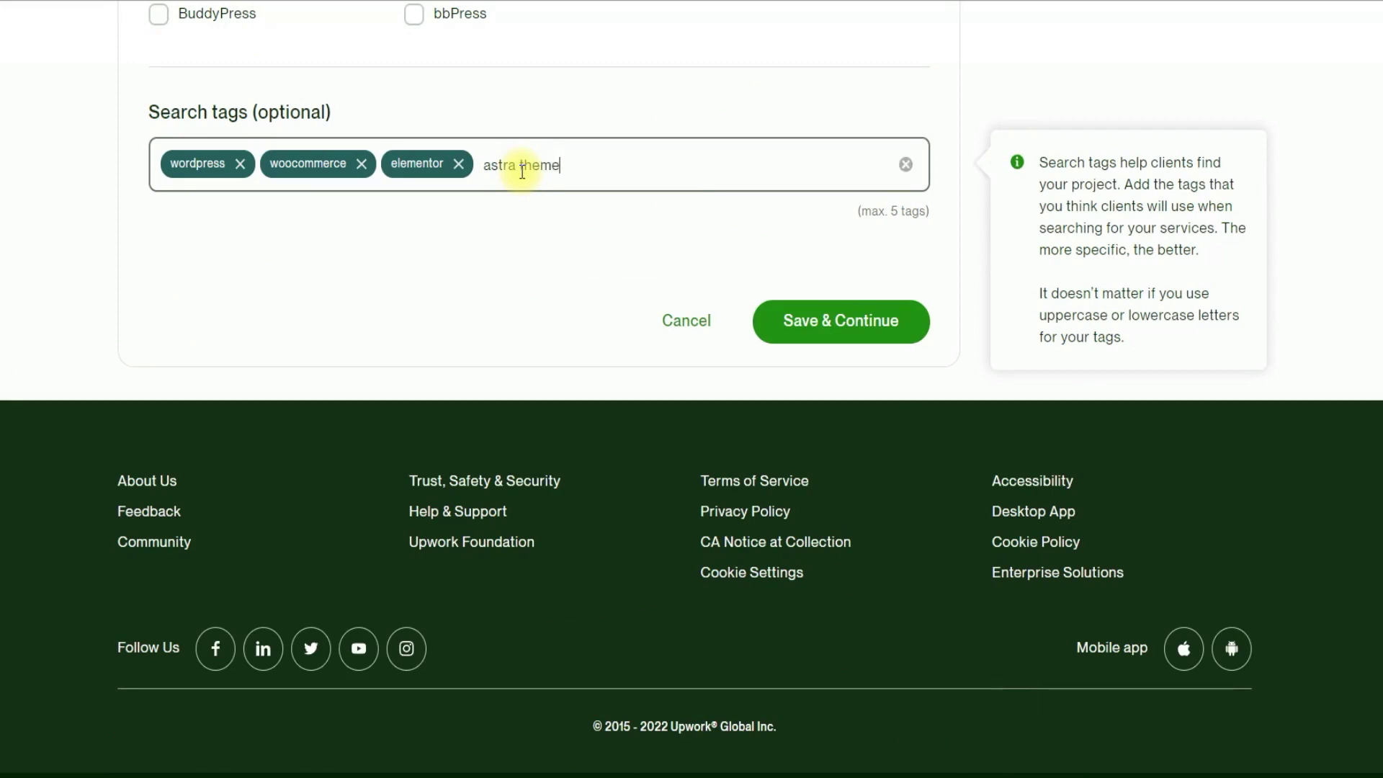
left_click(478, 293)
left_click(872, 329)
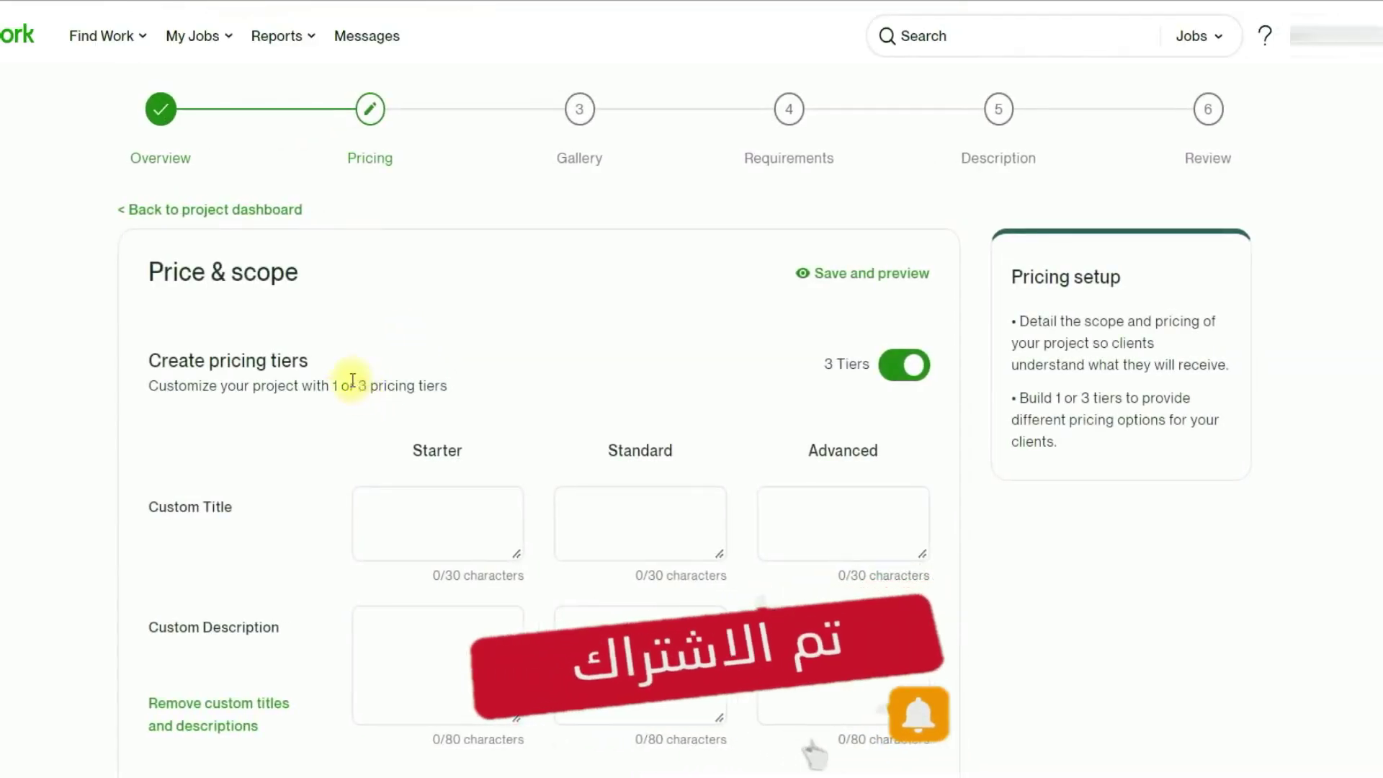
scroll(299, 454, "down", 3)
left_click(457, 321)
key("Tab")
key("Tab")
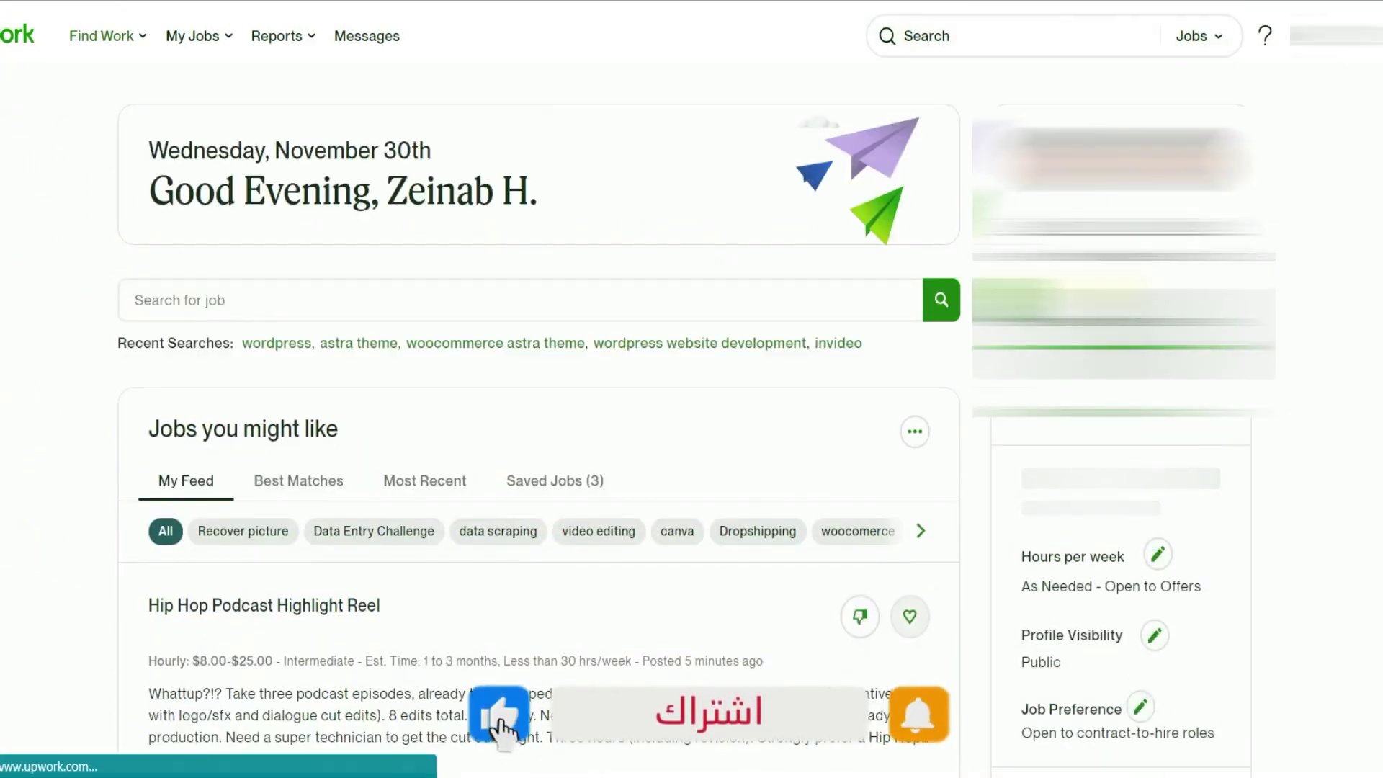
Search other pros' projects for "wordpress" and browse the listings' covers, titles, prices and delivery times
left_click(1196, 36)
left_click(1160, 216)
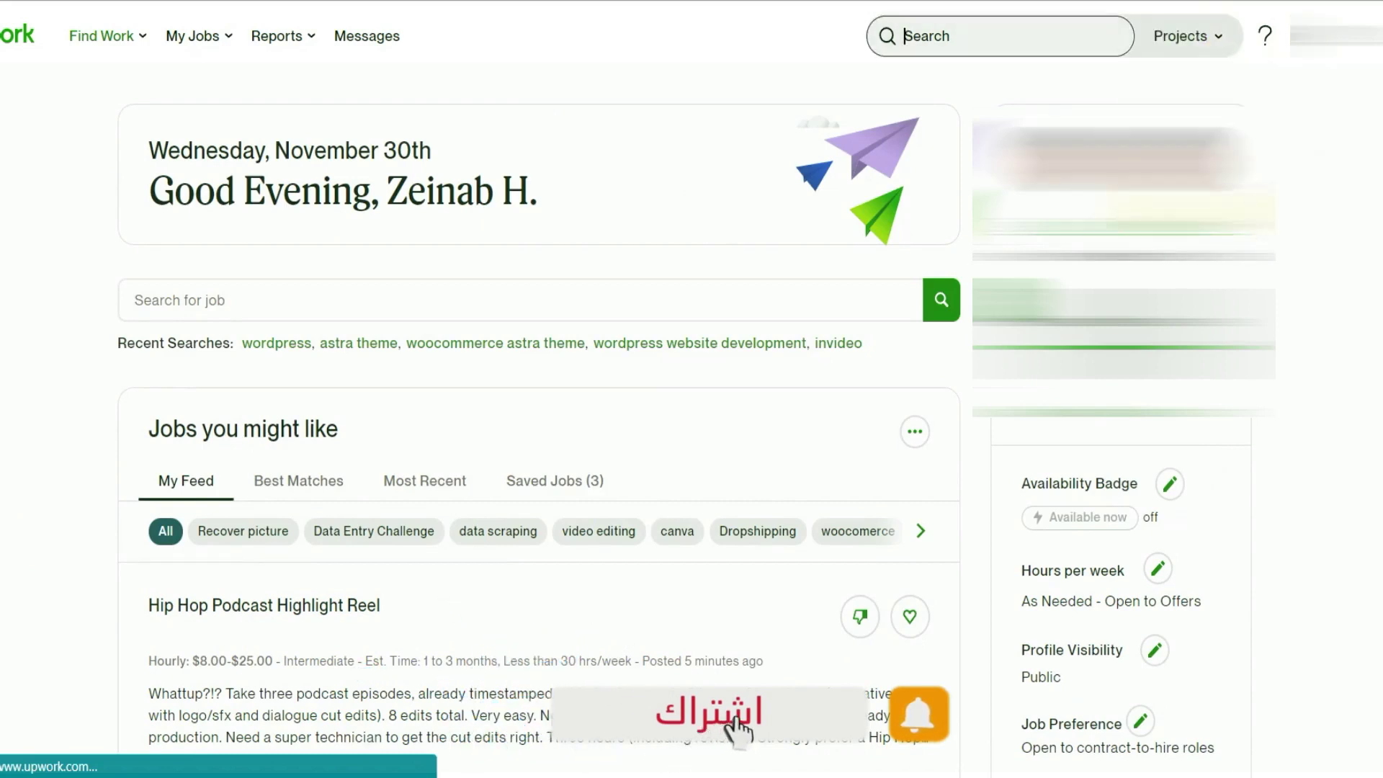
type("wo")
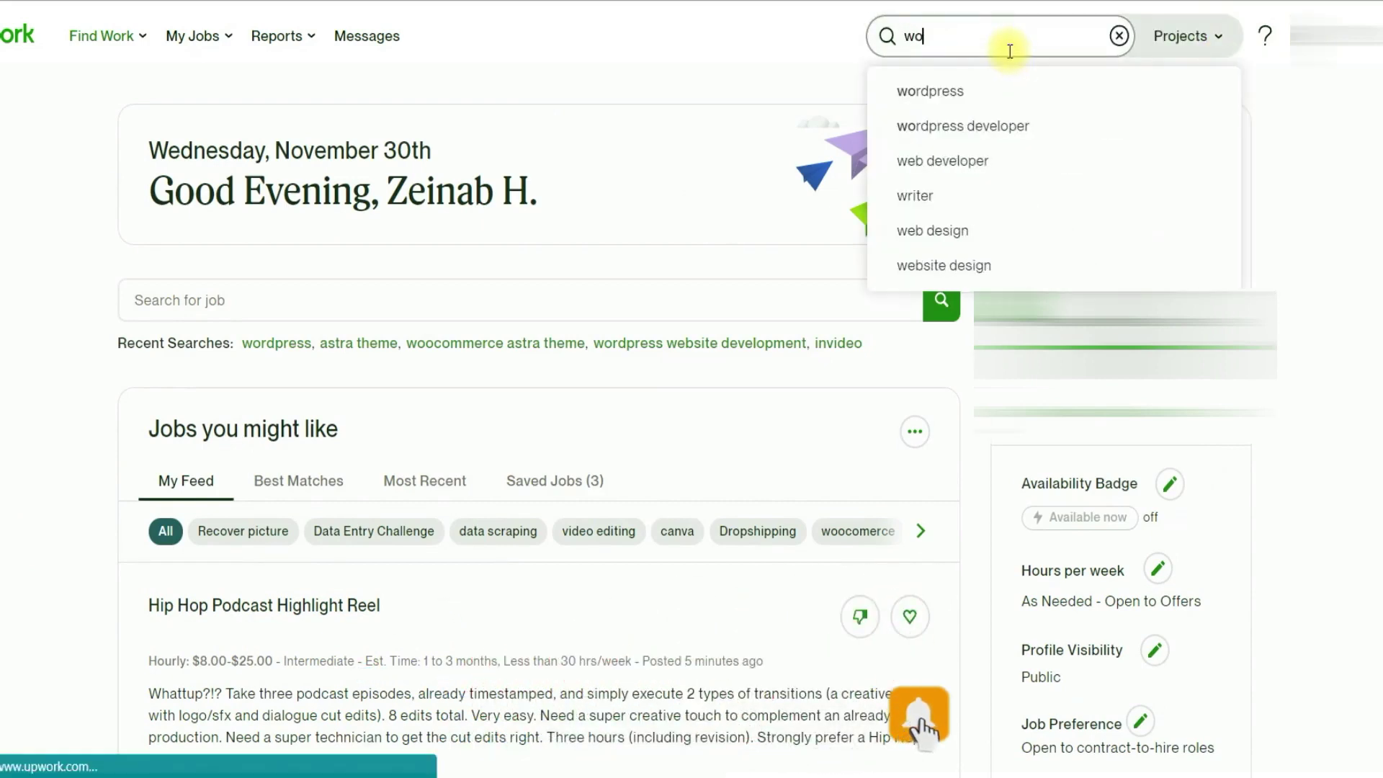
type("rdpress")
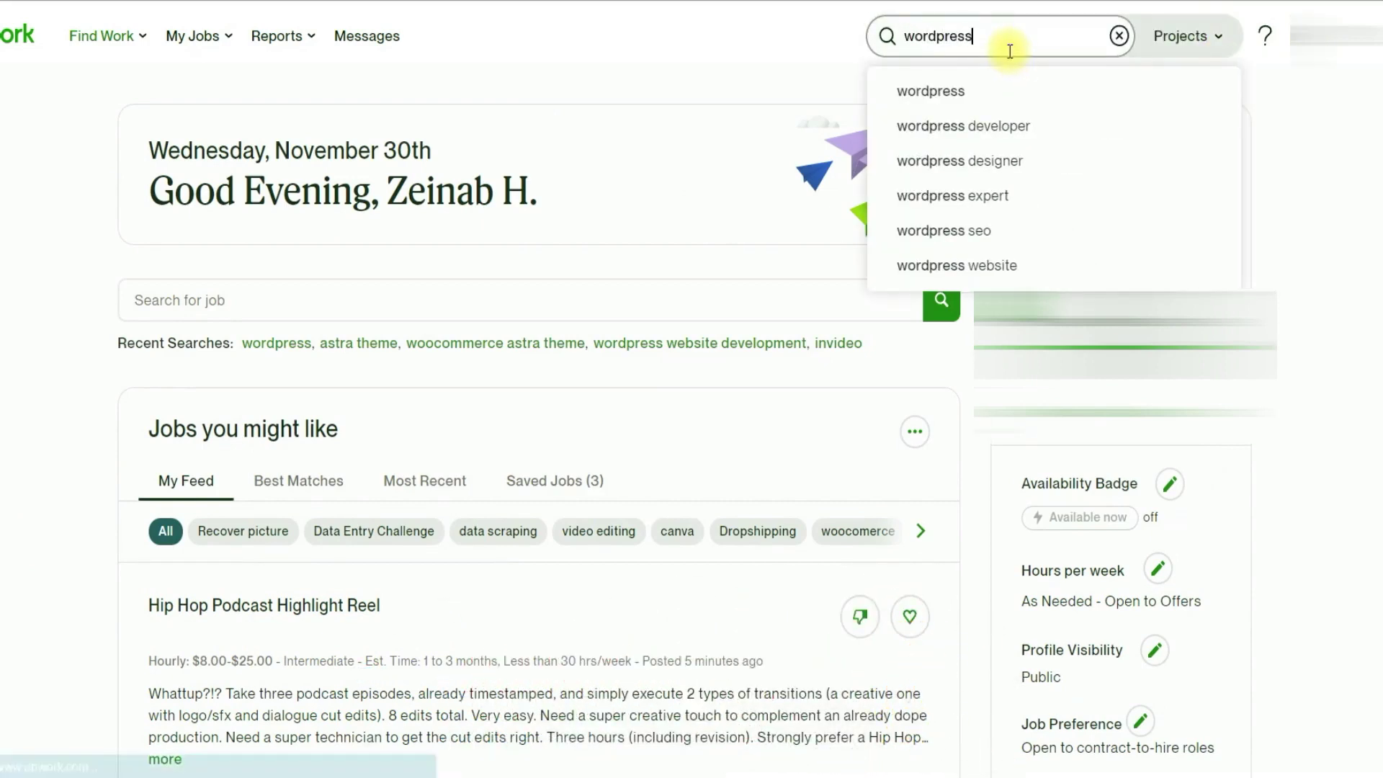
key("Return")
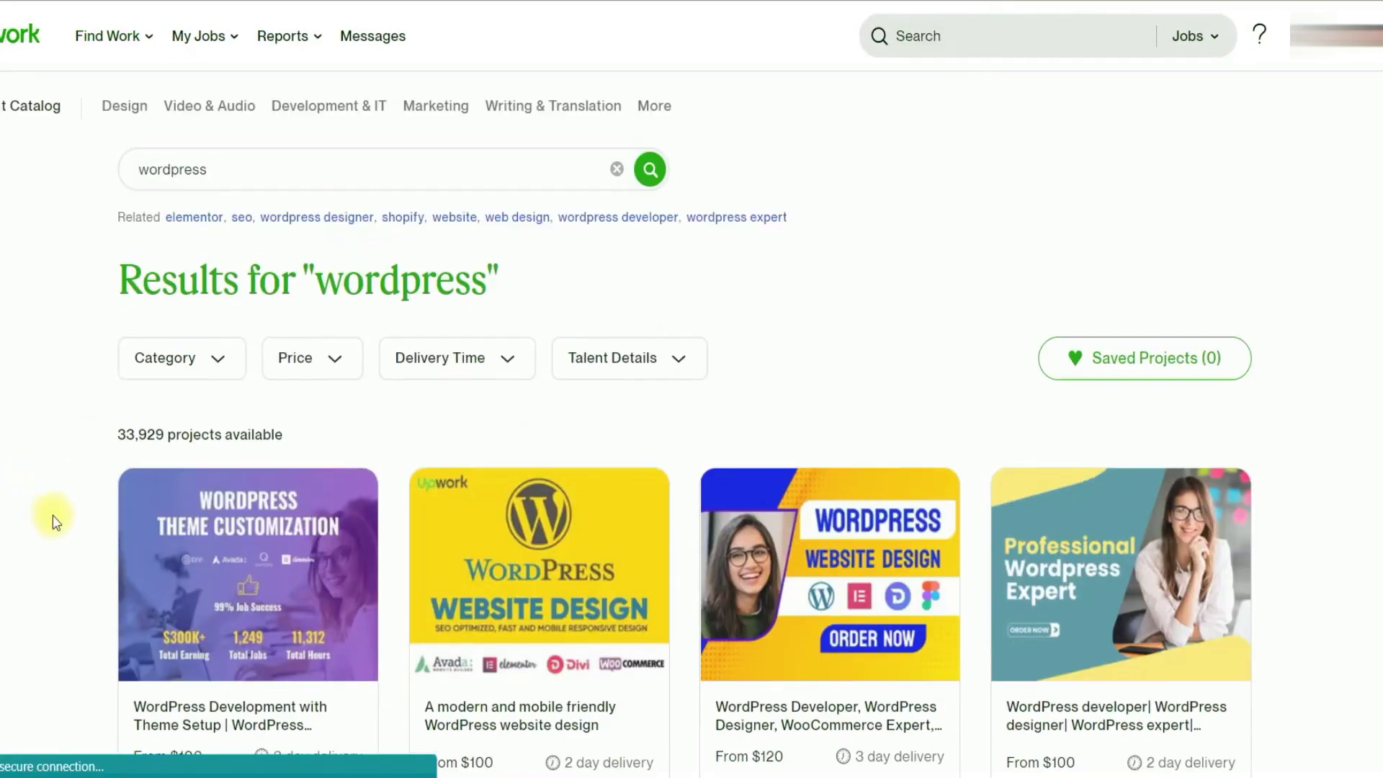
scroll(58, 515, "down", 1)
scroll(58, 515, "down", 3)
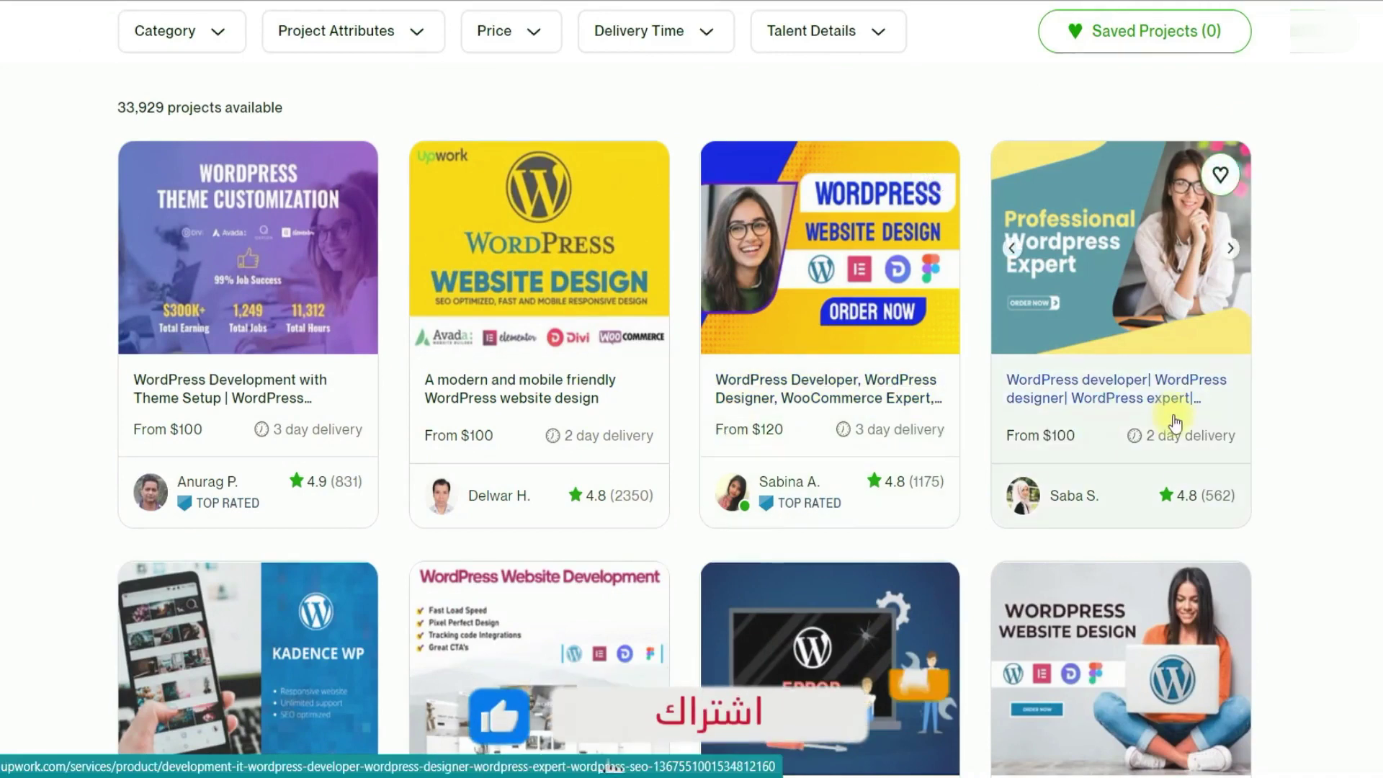
scroll(1174, 424, "down", 3)
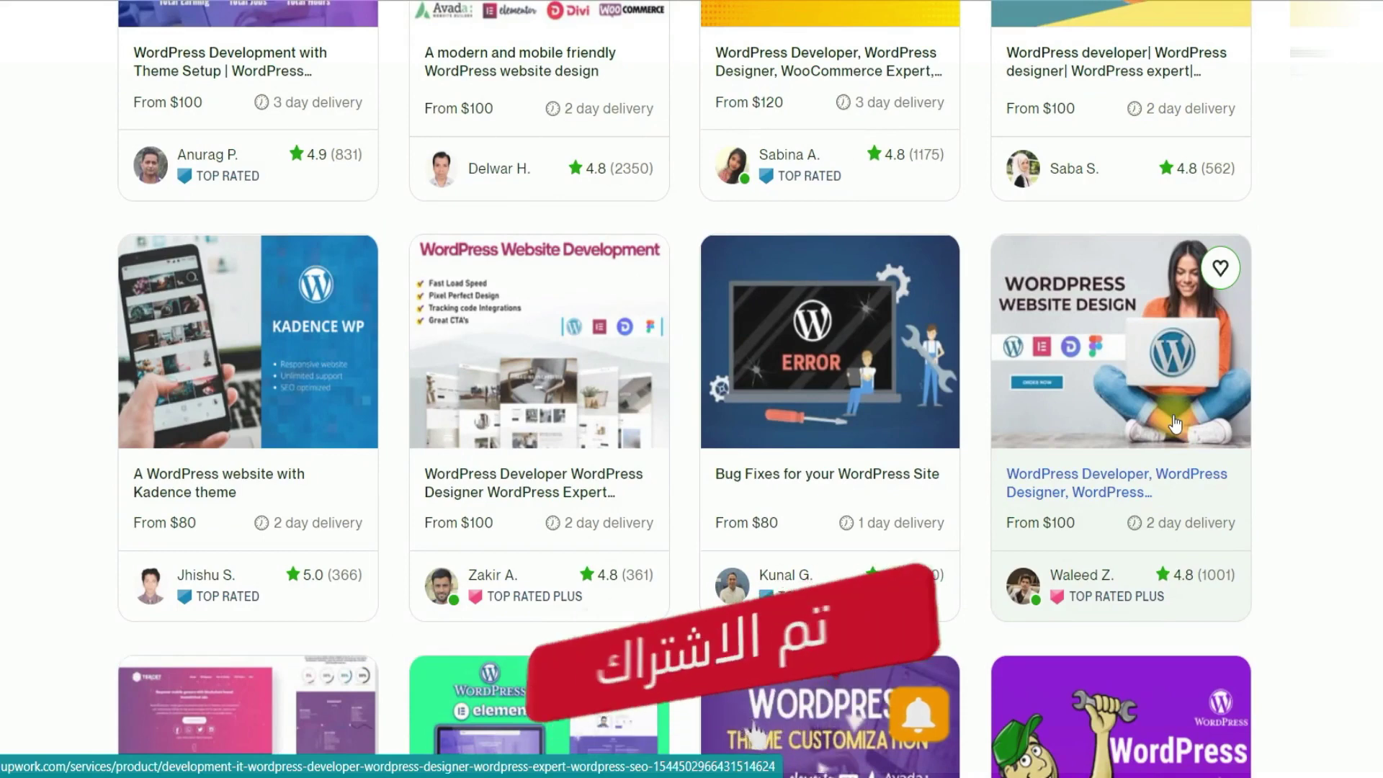
Search the job postings for "wordpress astra theme"
scroll(1124, 418, "up", 6)
left_click(1070, 36)
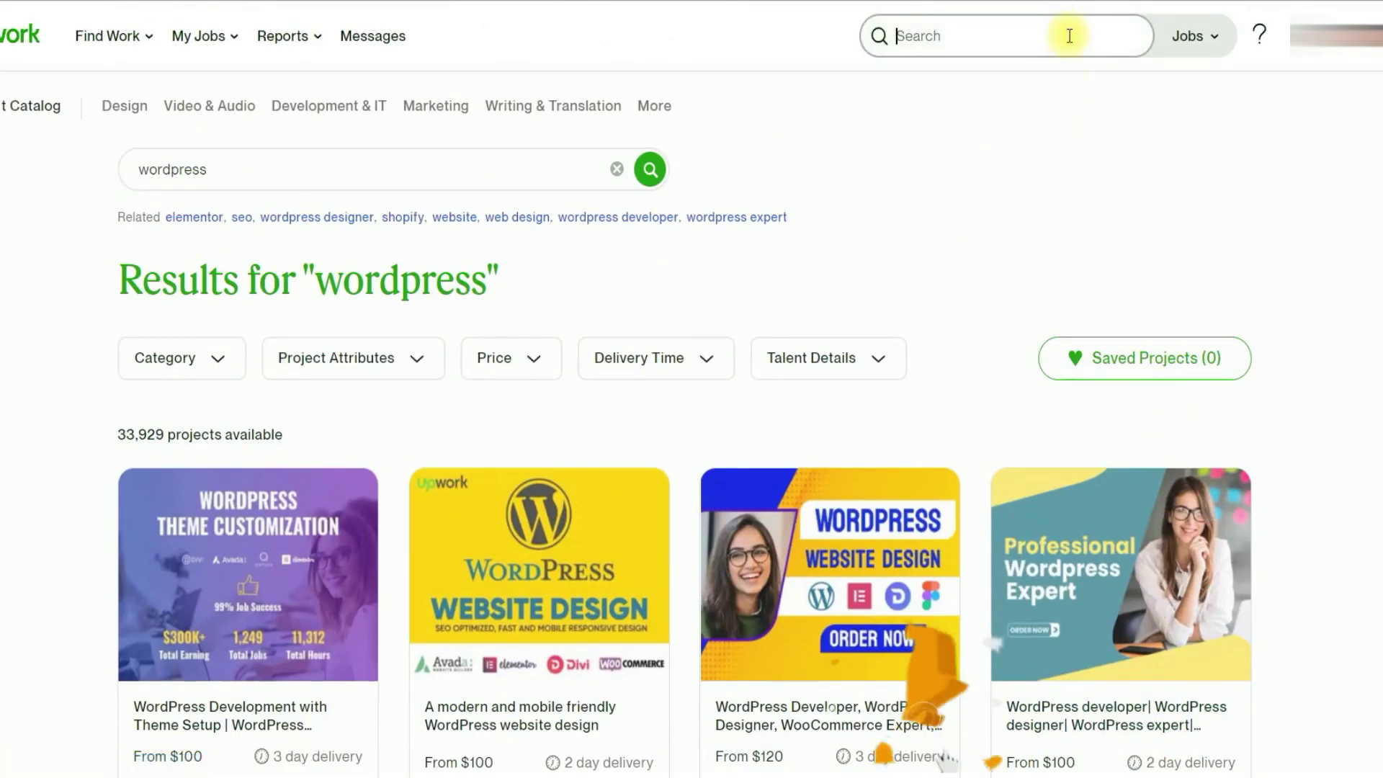
type("wordpr")
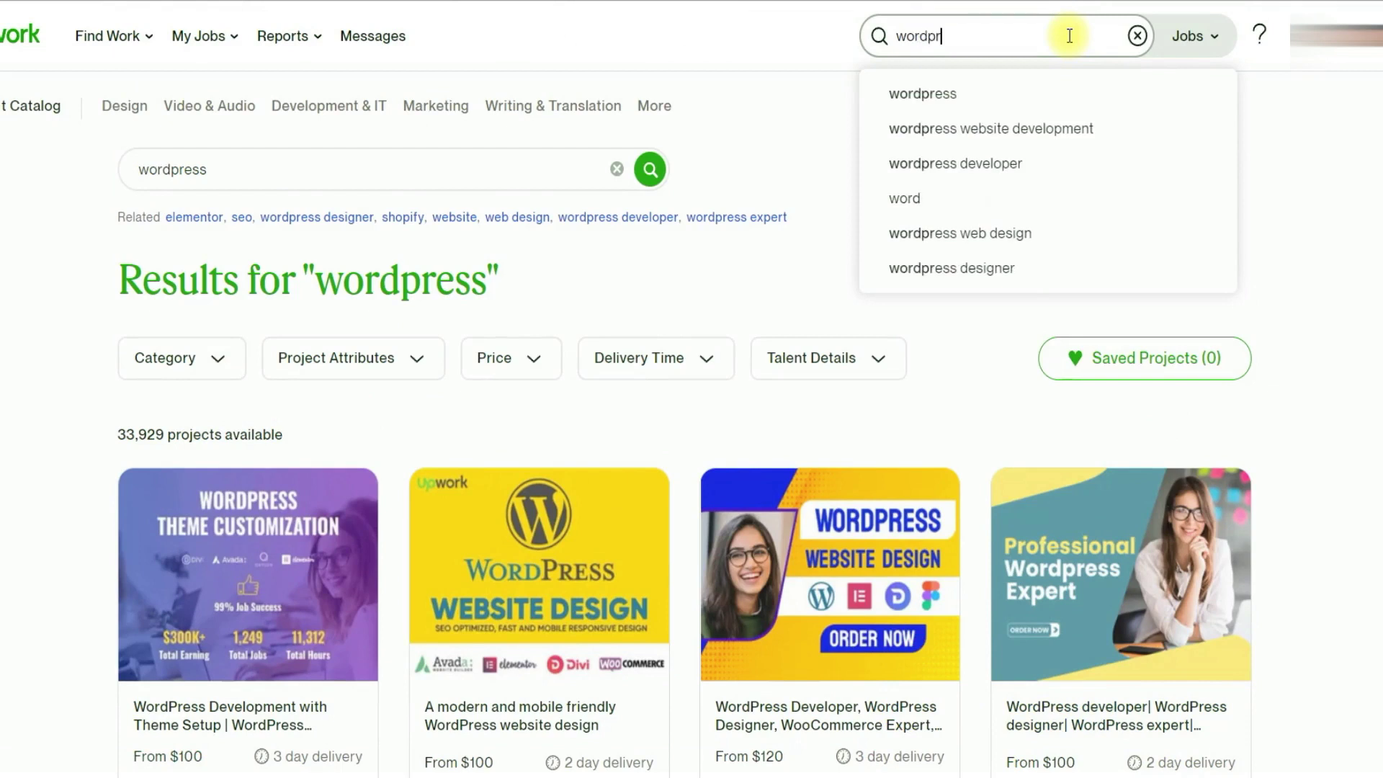
type("ess ast")
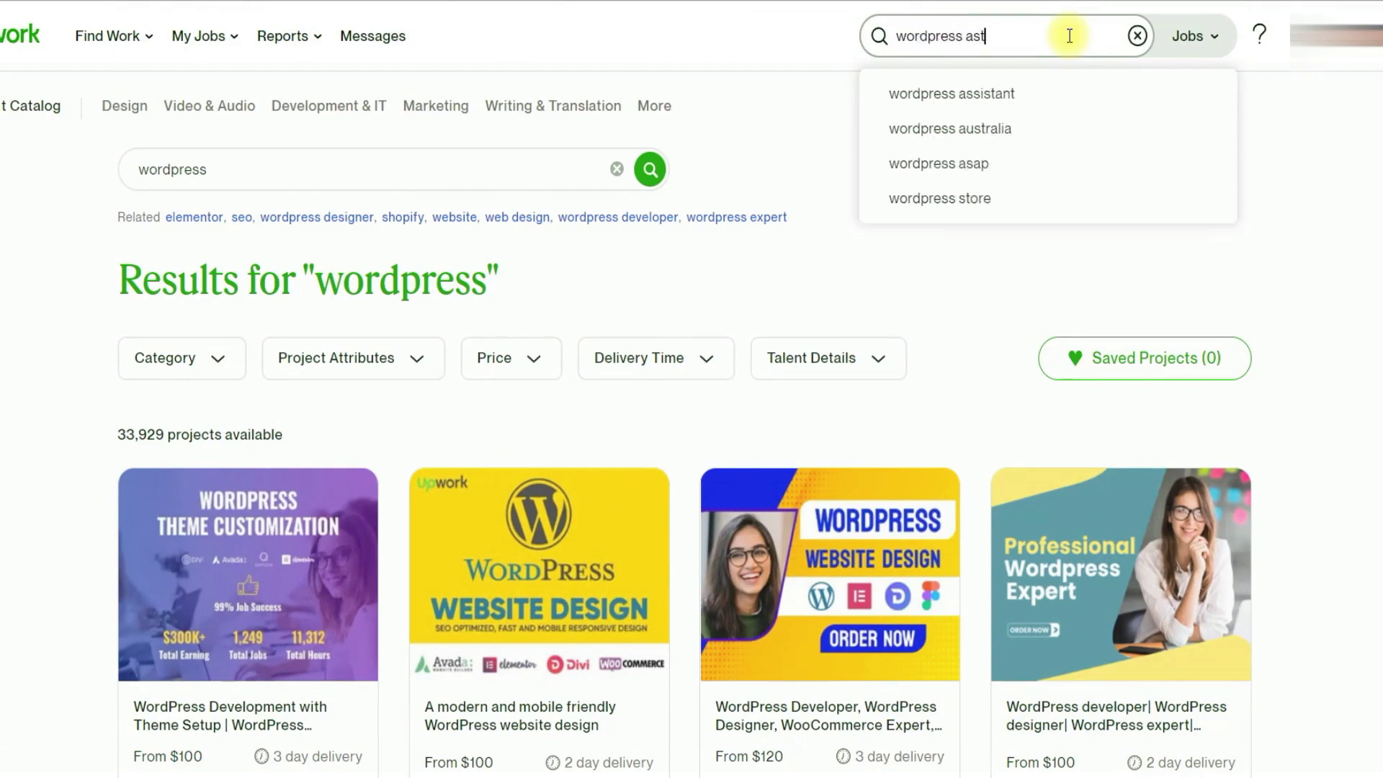
type("rea")
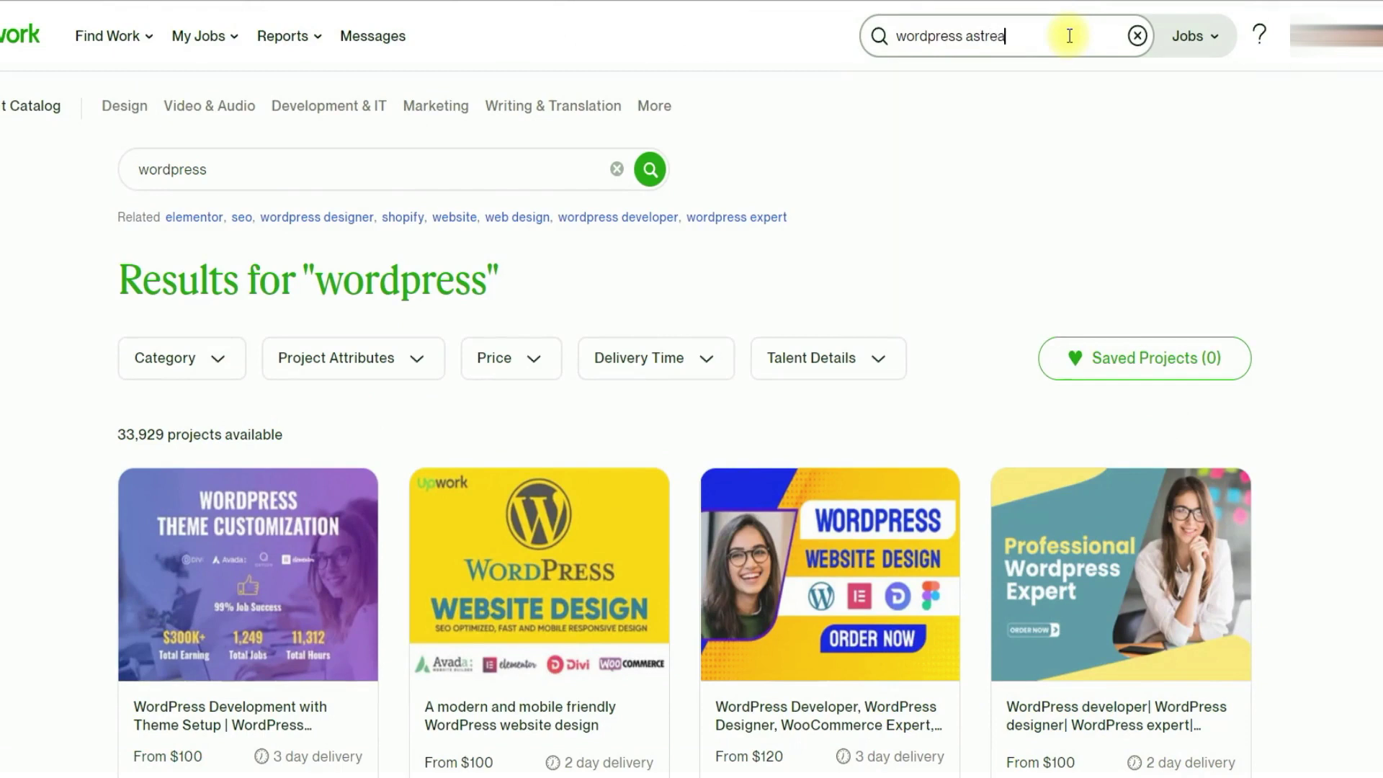
key("BackSpace")
key("BackSpace")
type("a theme")
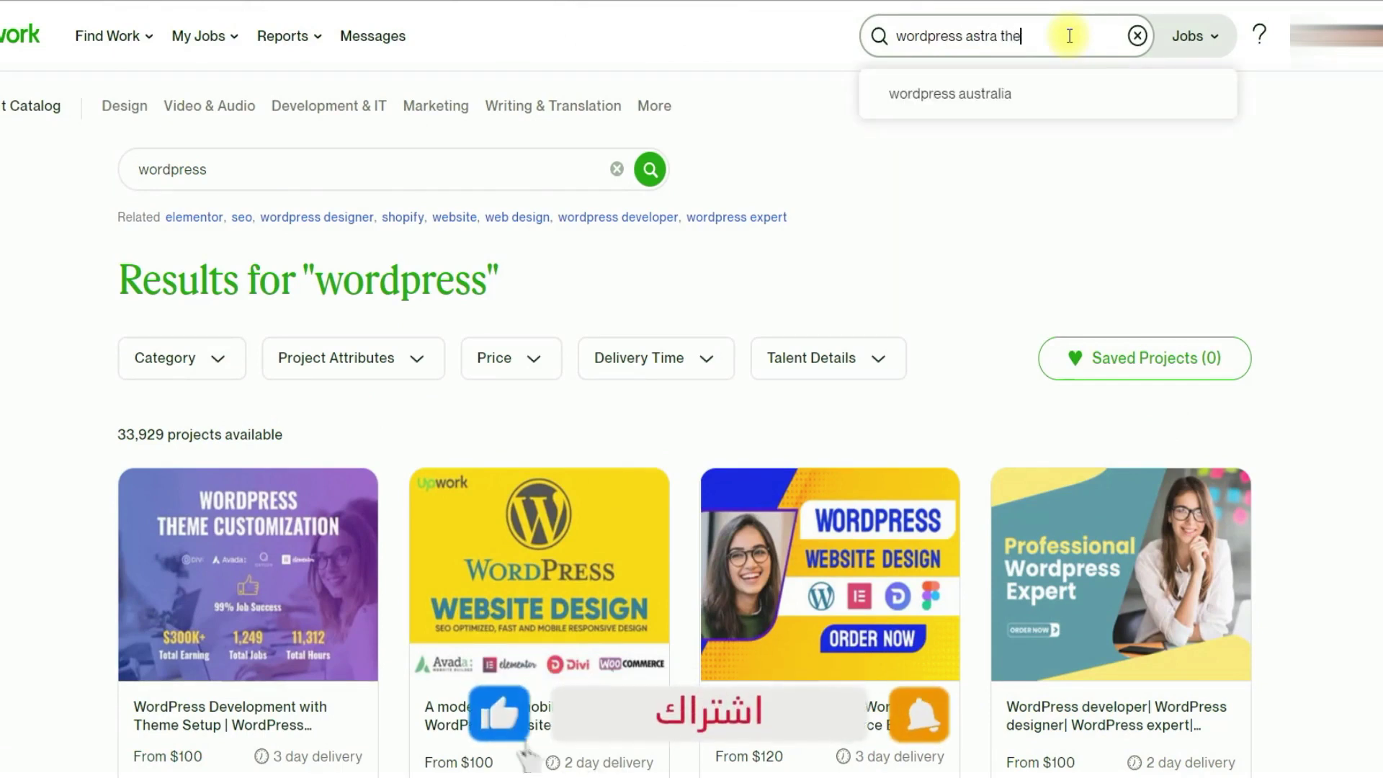
key("Return")
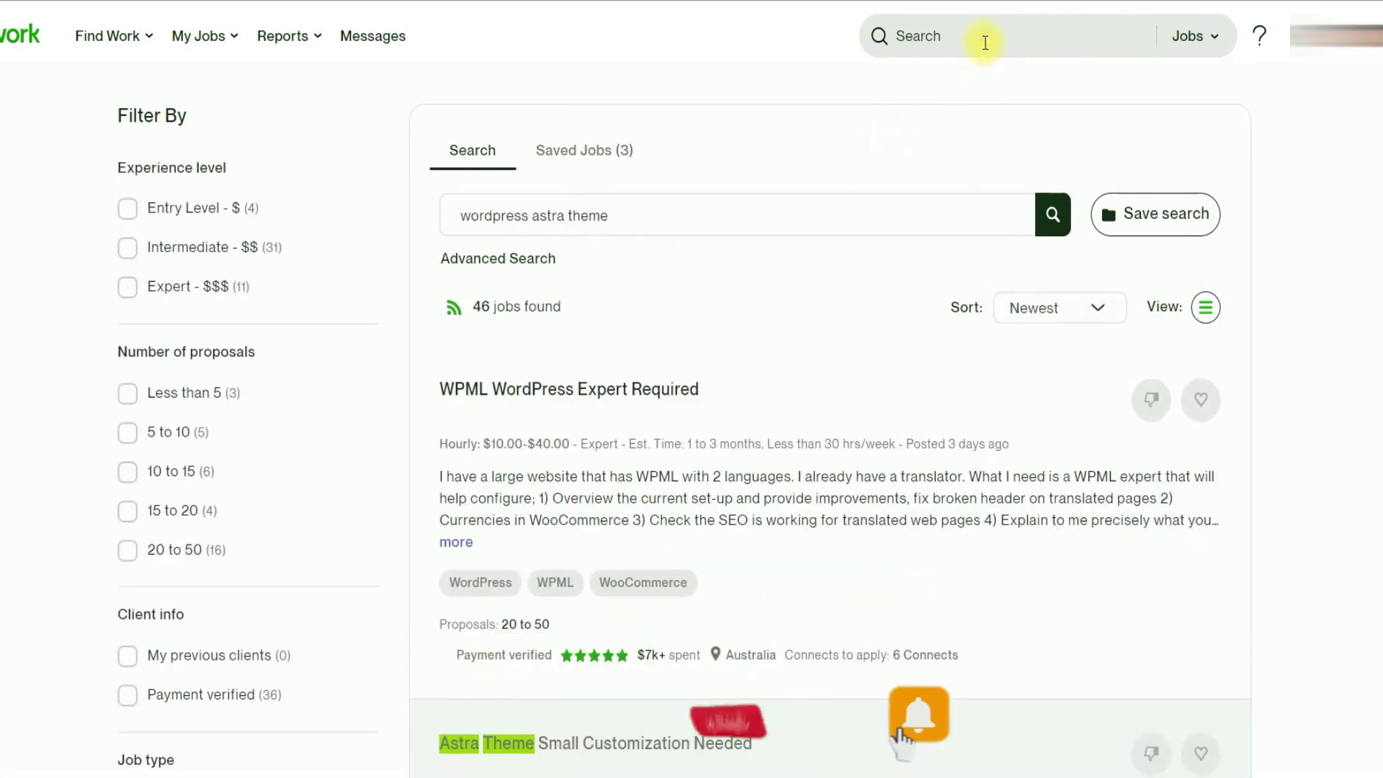
Switch the search to projects, search for "wordpress asta theme" and browse the matching listings
left_click(983, 36)
left_click(1195, 36)
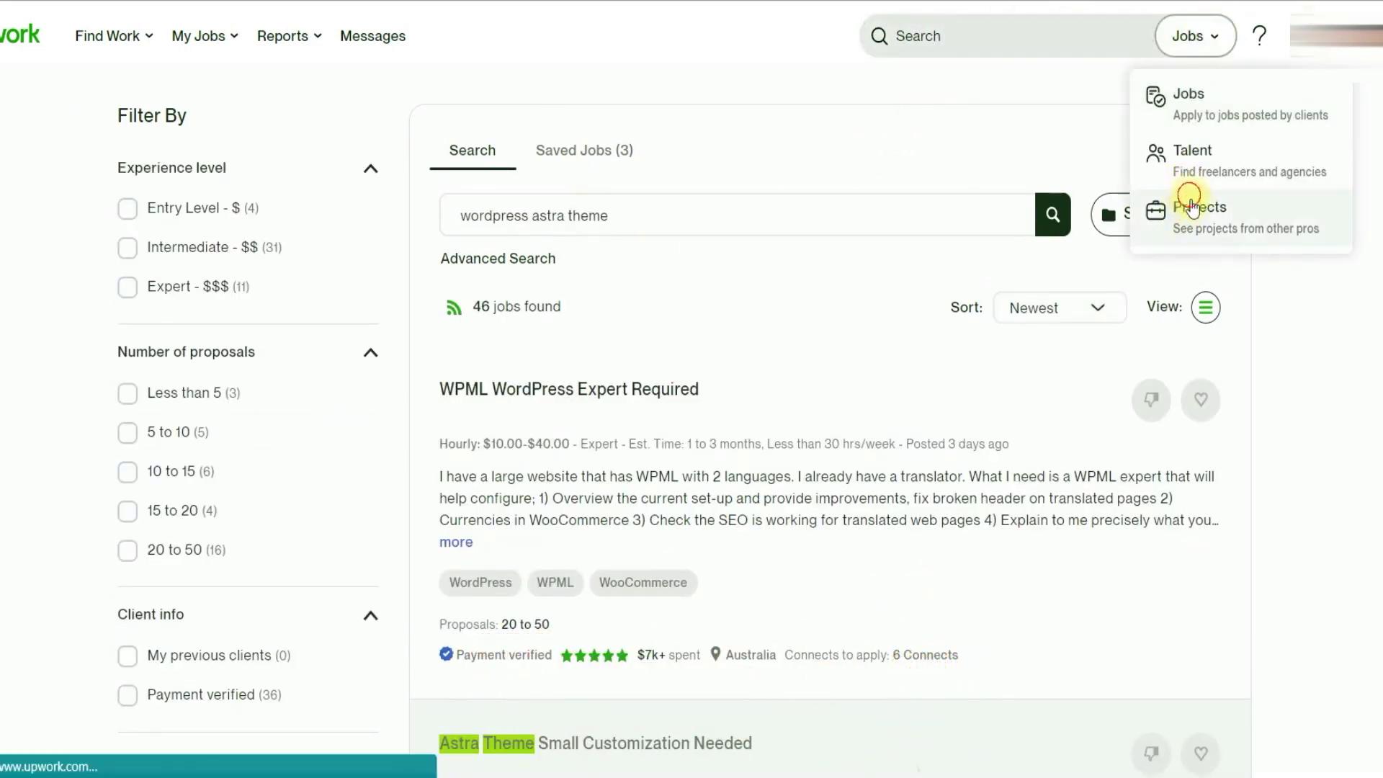
left_click(1185, 204)
type("wo")
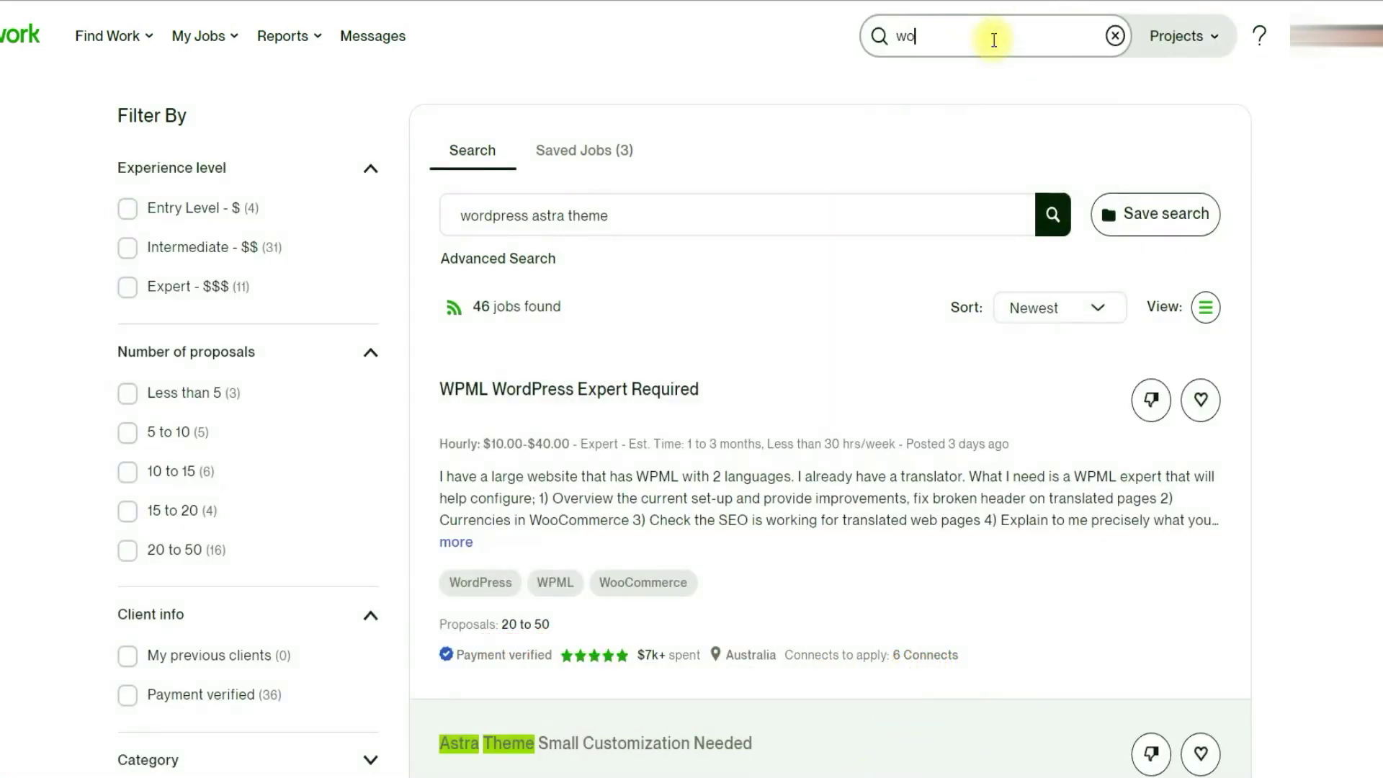
type("rdpress aster")
key("BackSpace")
type("a theme")
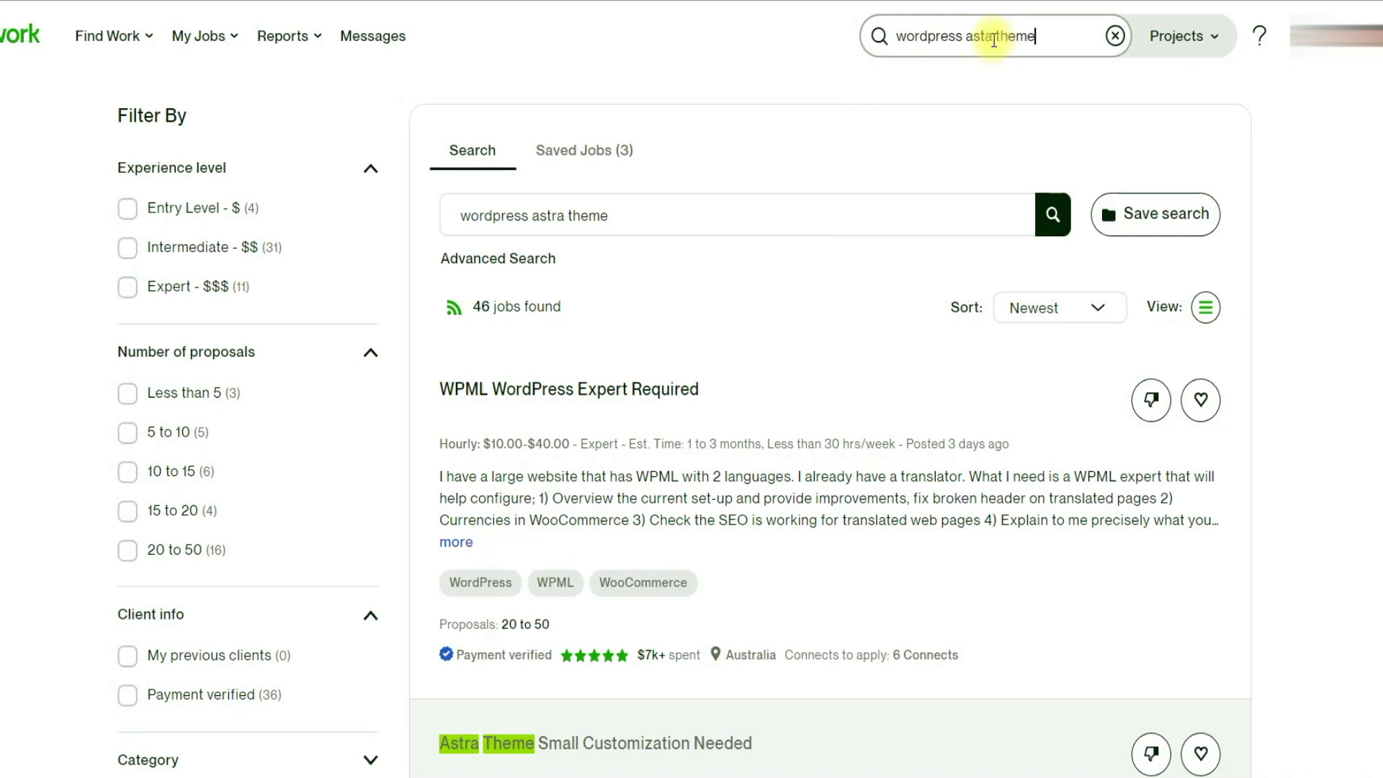
key("Return")
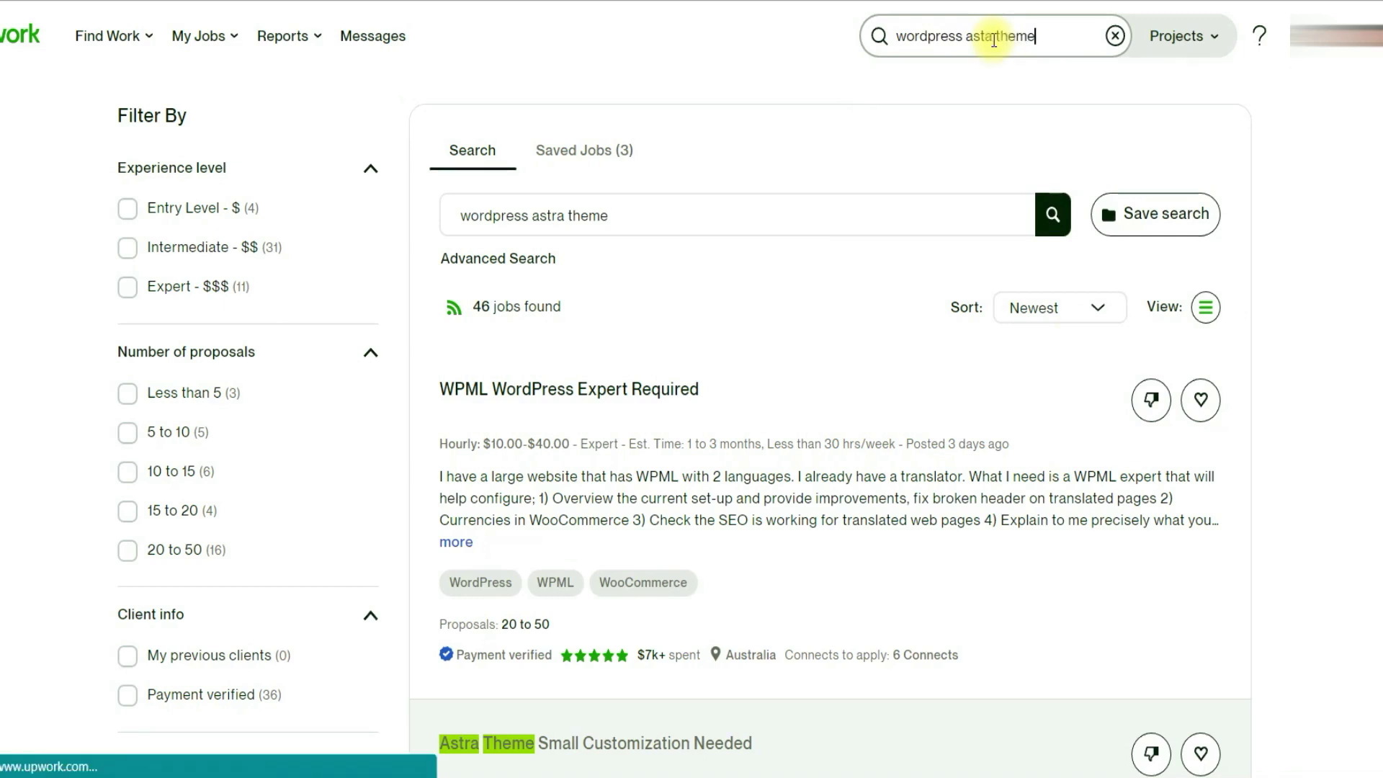
scroll(22, 412, "down", 5)
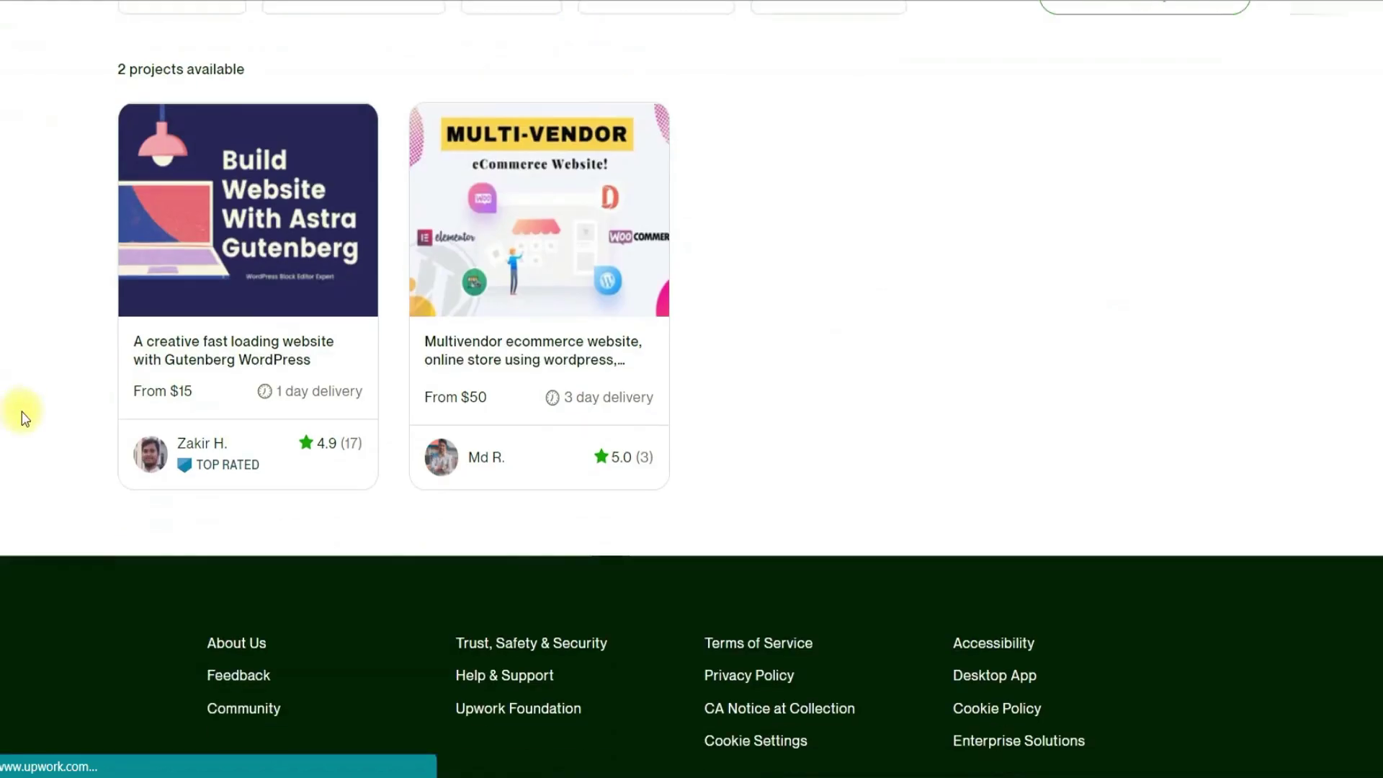